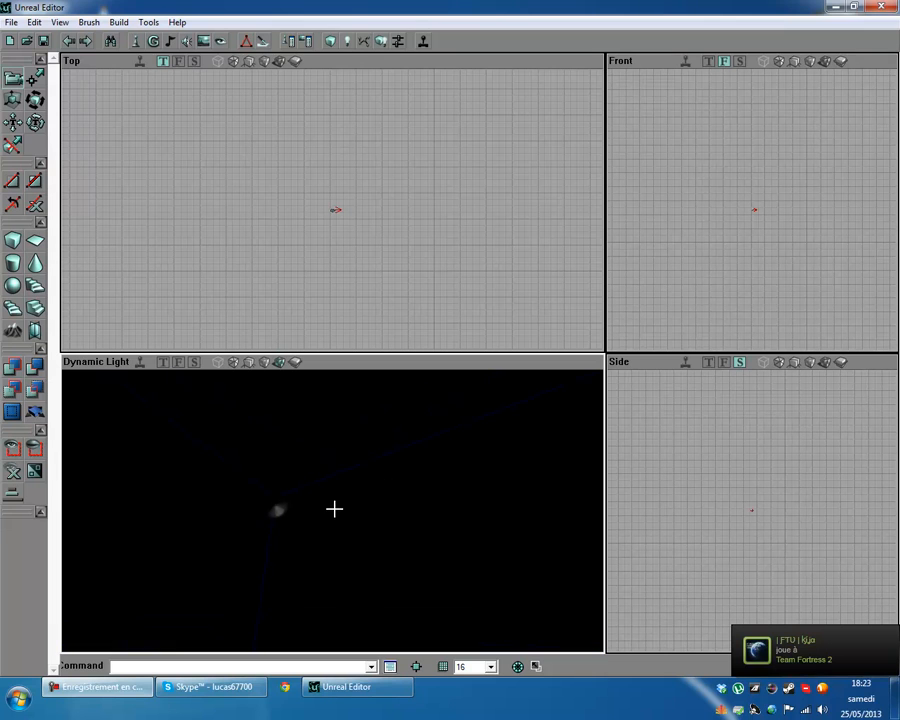
- Look around the empty level in the Top view and the 3D view
{"action": "right_click_drag", "start_coordinate": [329, 511], "coordinate": [331, 510]}
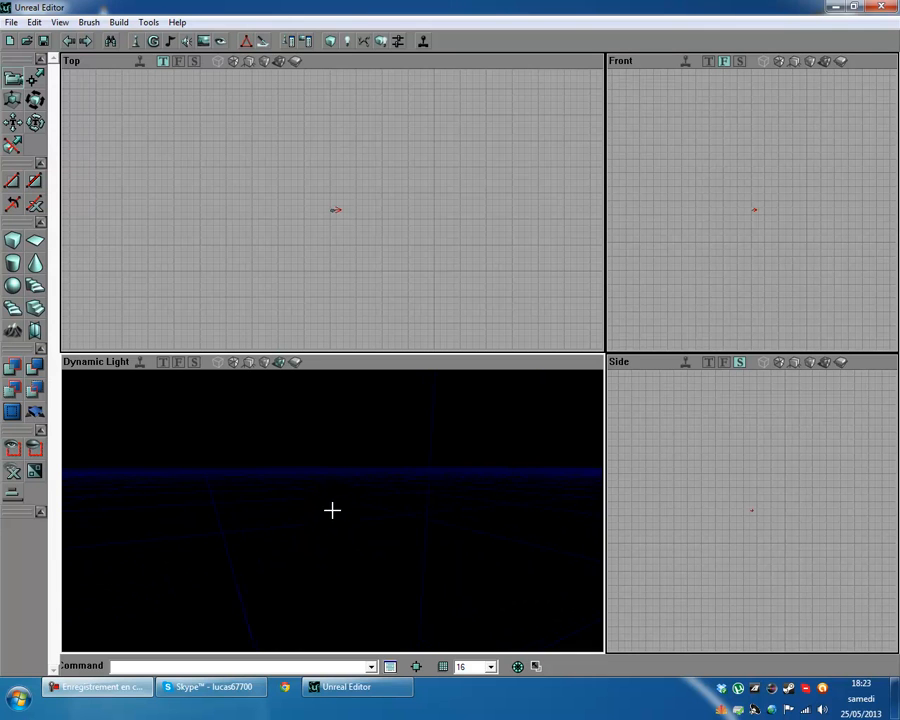
{"action": "left_click", "coordinate": [382, 187]}
{"action": "scroll", "coordinate": [330, 208], "scroll_direction": "down", "scroll_amount": 10}
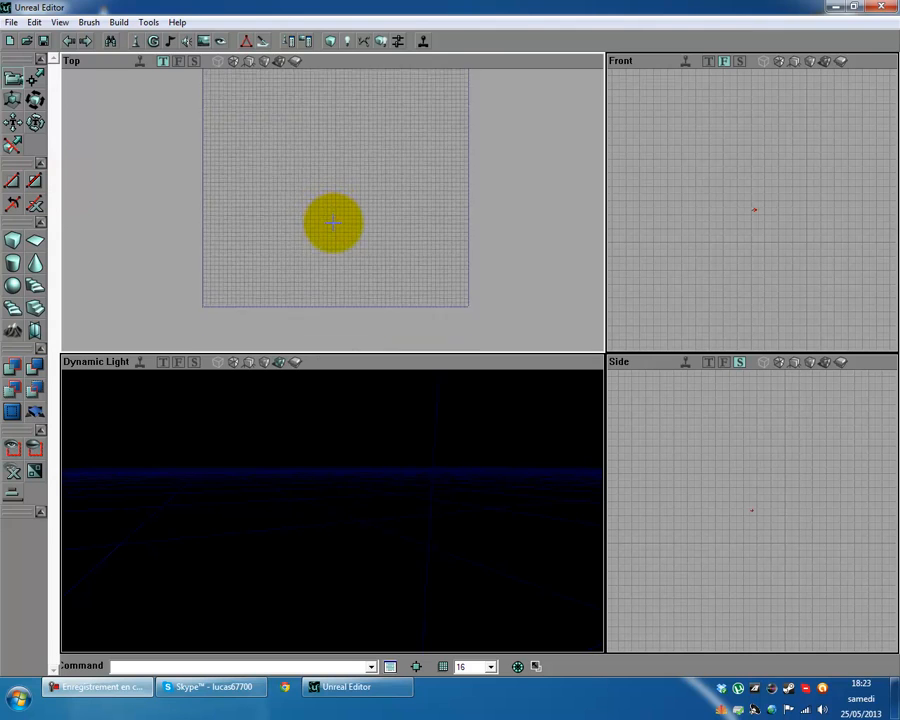
{"action": "scroll", "coordinate": [322, 196], "scroll_direction": "up", "scroll_amount": 3}
{"action": "scroll", "coordinate": [330, 213], "scroll_direction": "up", "scroll_amount": 5}
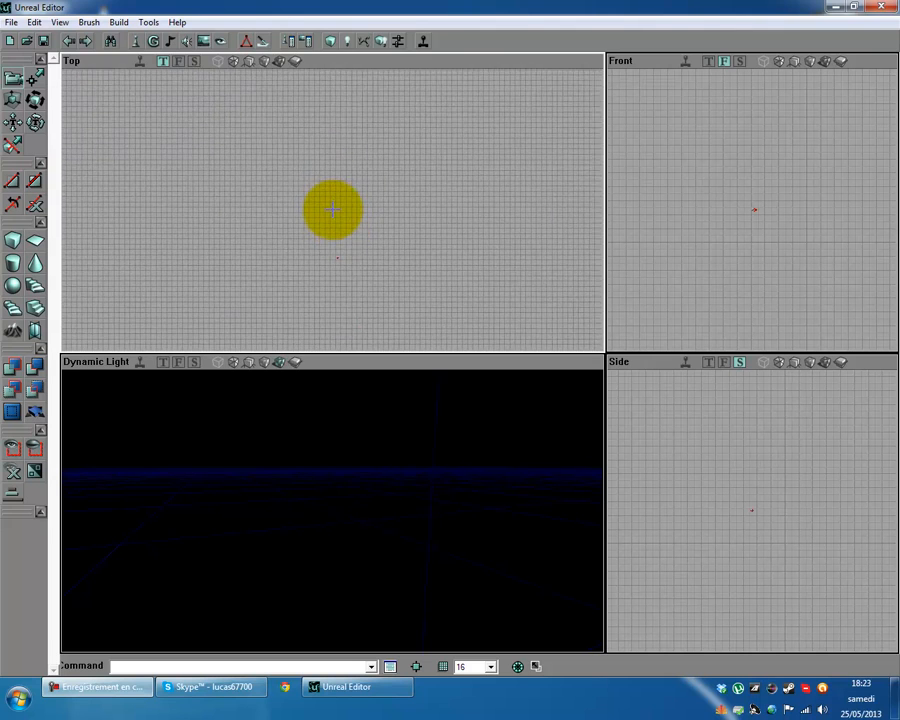
{"action": "scroll", "coordinate": [332, 210], "scroll_direction": "up", "scroll_amount": 7}
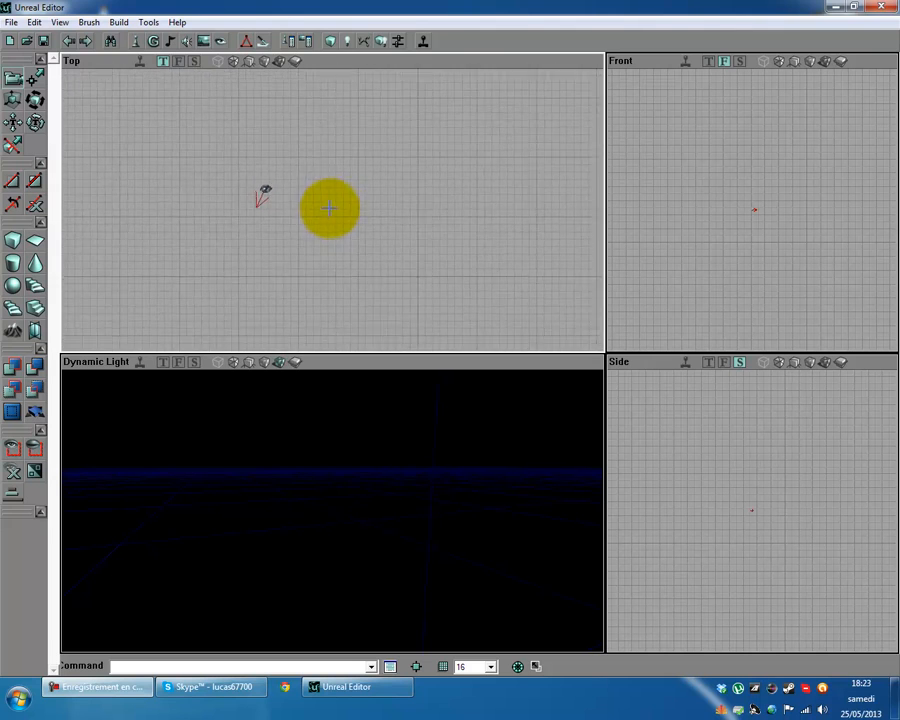
{"action": "scroll", "coordinate": [332, 210], "scroll_direction": "down", "scroll_amount": 1}
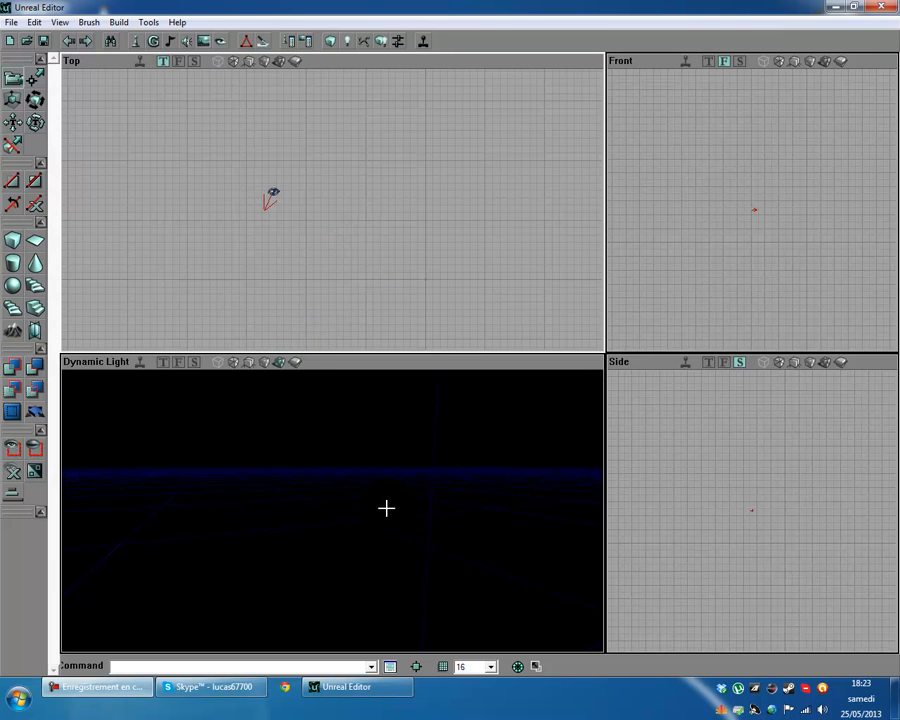
{"action": "left_click_drag", "start_coordinate": [387, 508], "coordinate": [318, 512]}
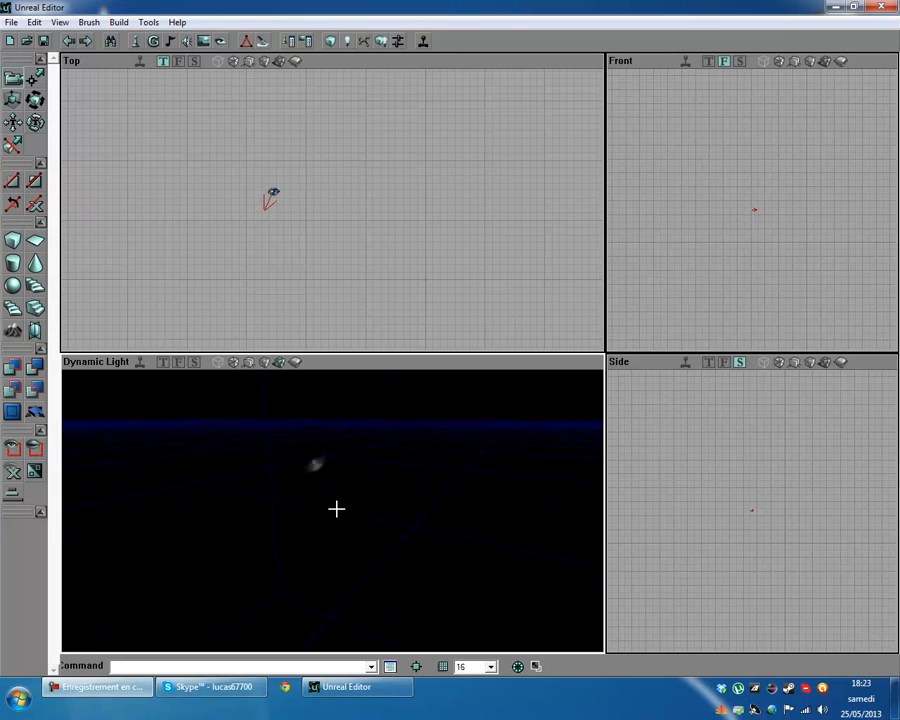
- Open the DM-Champagne V1 map and look around its rooms in the 3D view
{"action": "left_click", "coordinate": [11, 22]}
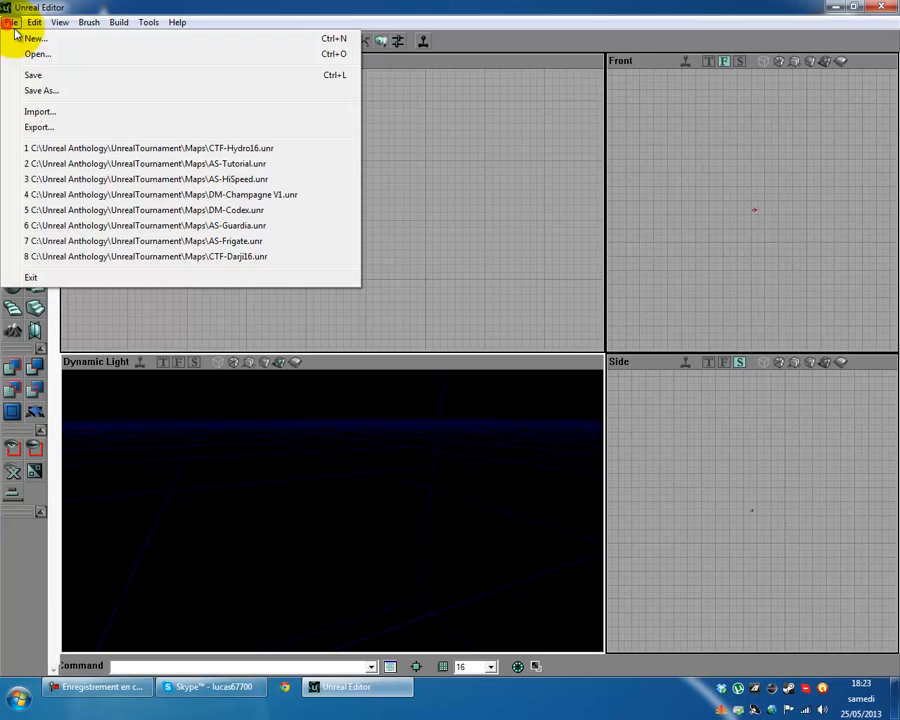
{"action": "left_click", "coordinate": [237, 199]}
{"action": "left_click_drag", "start_coordinate": [518, 478], "coordinate": [333, 511]}
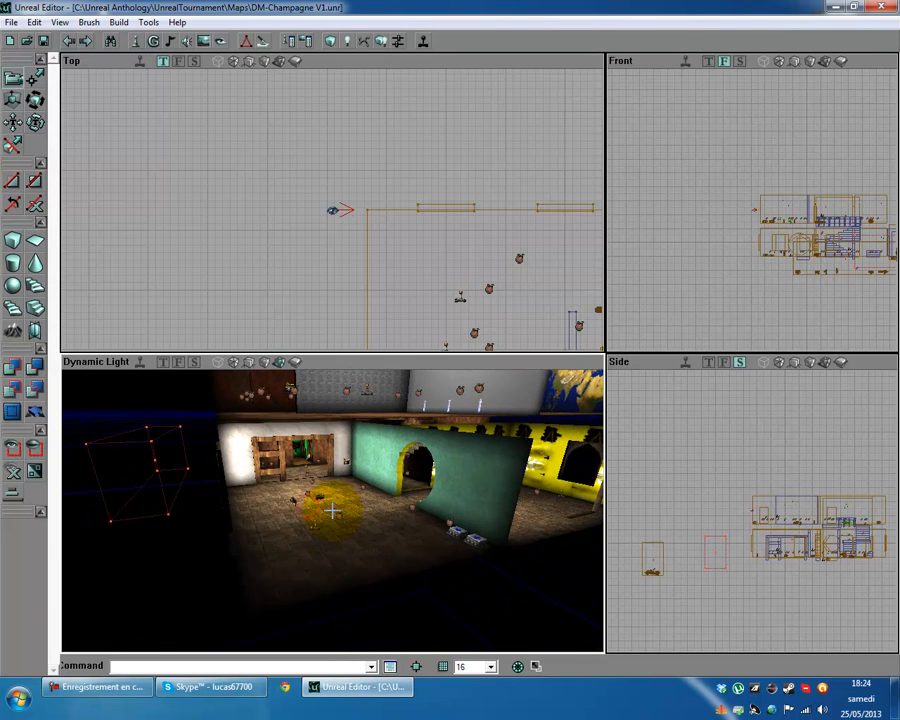
{"action": "left_click_drag", "start_coordinate": [284, 545], "coordinate": [331, 510]}
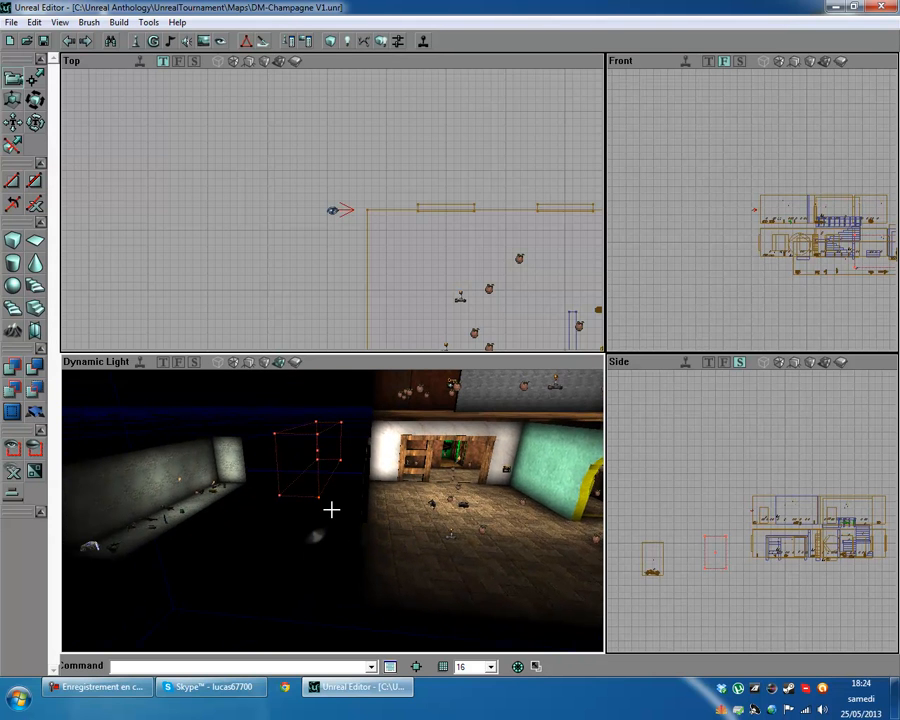
{"action": "left_click_drag", "start_coordinate": [420, 503], "coordinate": [355, 530]}
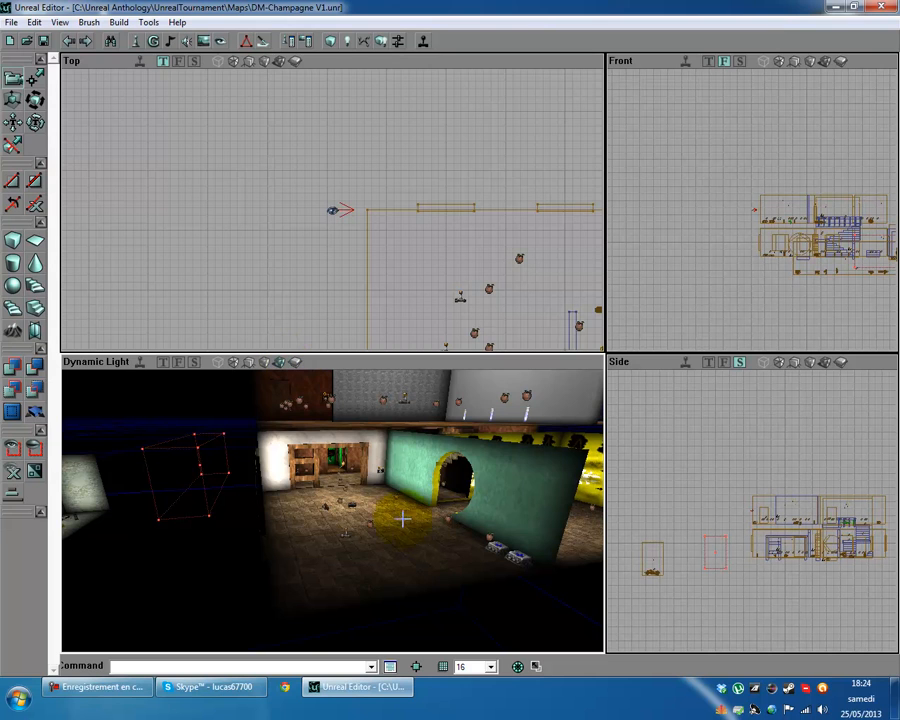
- Select the green wall and compare the room in Textured and Dynamic Light display
{"action": "left_click", "coordinate": [517, 510]}
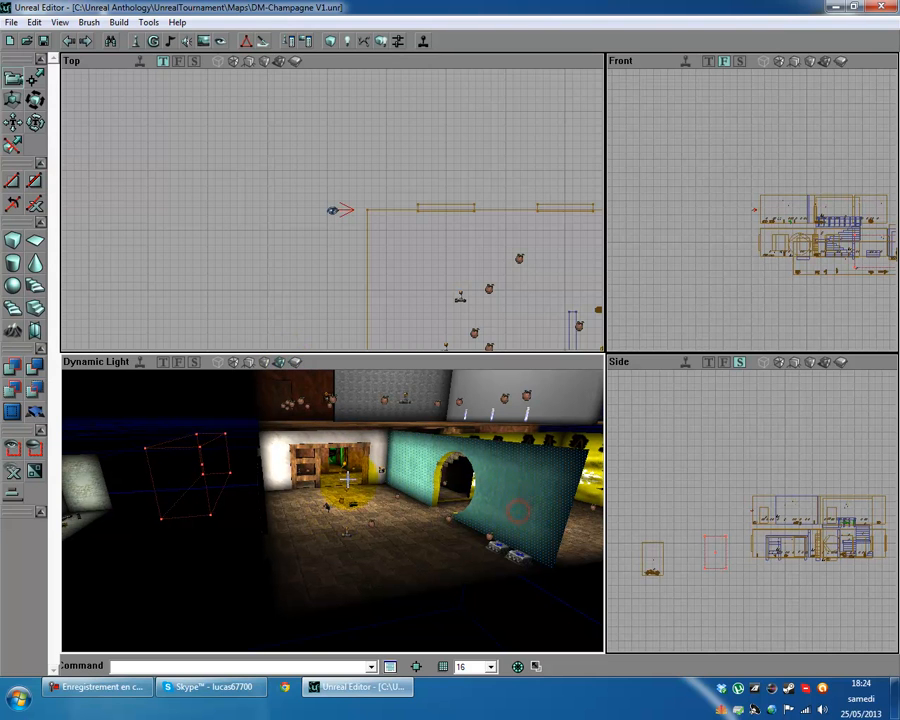
{"action": "left_click", "coordinate": [265, 361]}
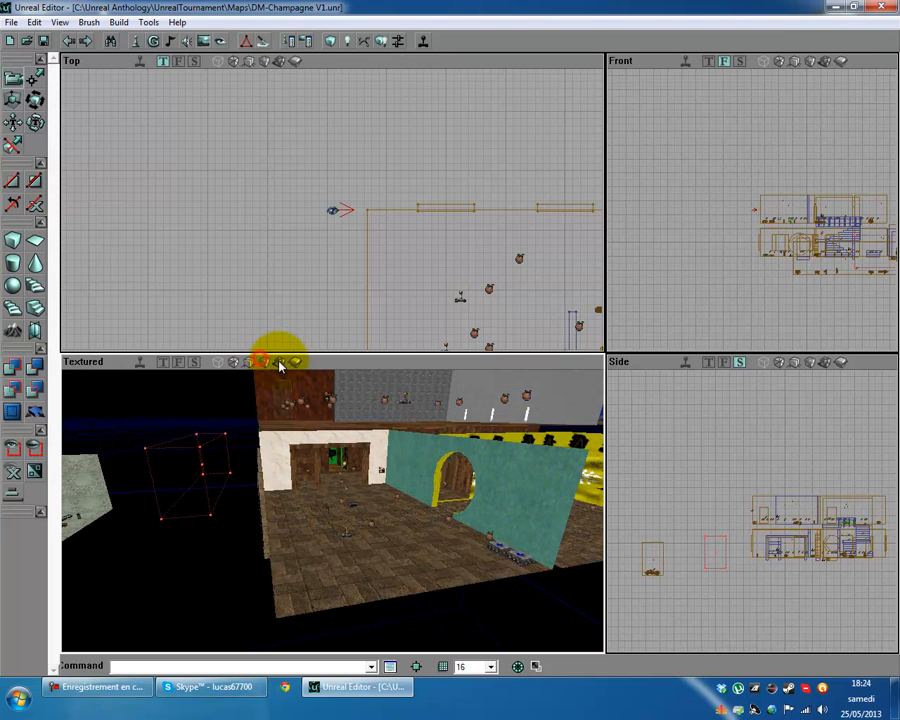
{"action": "left_click", "coordinate": [283, 362]}
{"action": "mouse_move", "coordinate": [371, 570]}
{"action": "left_mouse_down"}
{"action": "mouse_move", "coordinate": [361, 512]}
{"action": "mouse_move", "coordinate": [337, 514]}
{"action": "left_mouse_up"}
{"action": "mouse_move", "coordinate": [364, 554]}
{"action": "left_mouse_down"}
{"action": "mouse_move", "coordinate": [332, 510]}
{"action": "mouse_move", "coordinate": [317, 510]}
{"action": "mouse_move", "coordinate": [332, 506]}
{"action": "mouse_move", "coordinate": [360, 532]}
{"action": "left_mouse_up"}
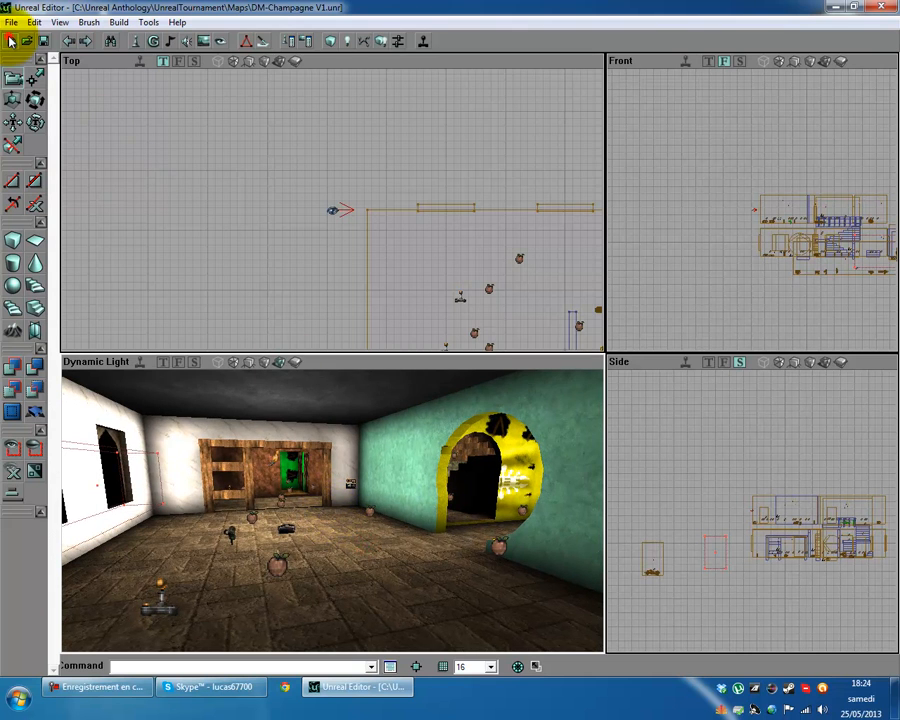
- Start a new map without saving DM-Champagne V1, and set the 3D view to Textured
{"action": "left_click", "coordinate": [10, 40]}
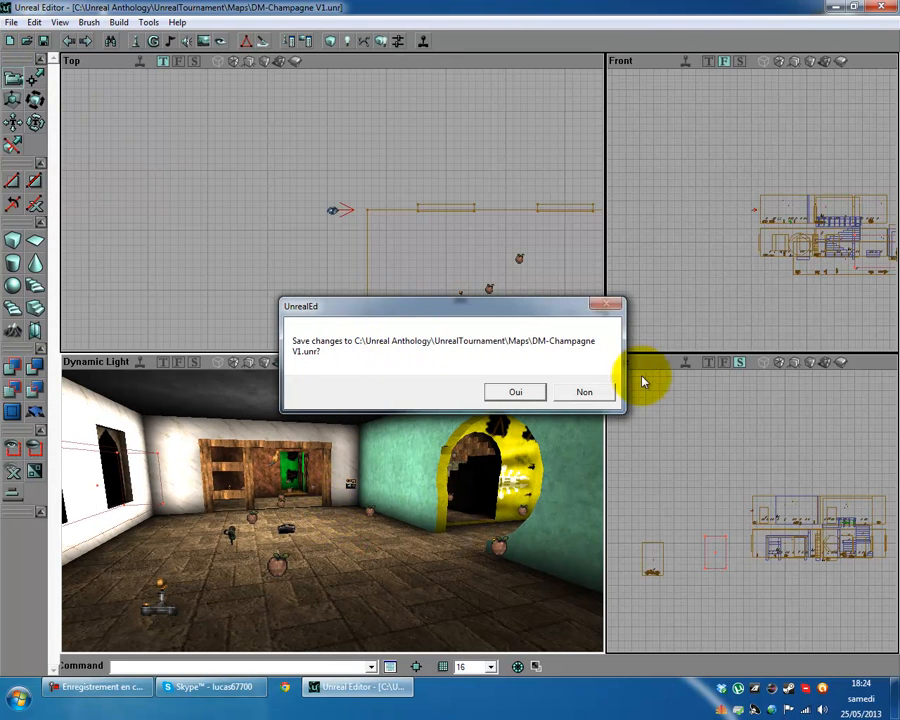
{"action": "left_click", "coordinate": [584, 391]}
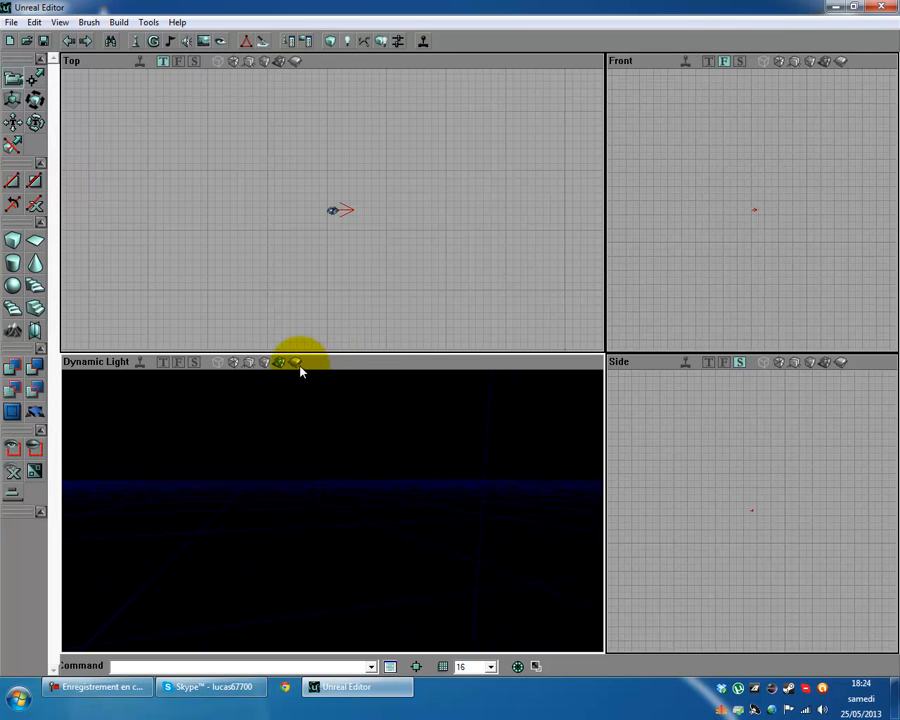
{"action": "left_click", "coordinate": [264, 364]}
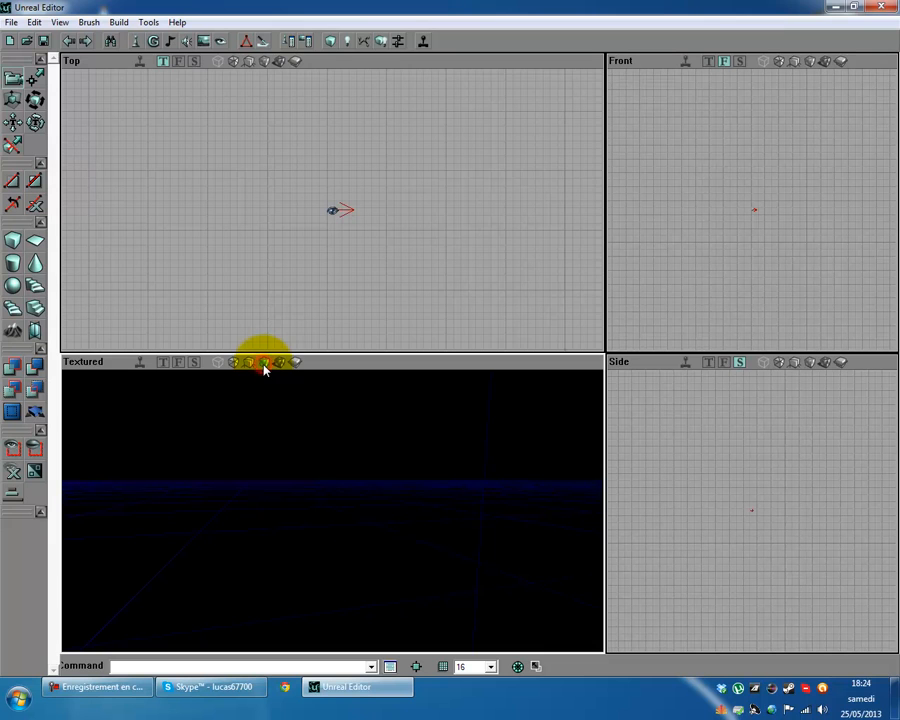
{"action": "left_click", "coordinate": [279, 363]}
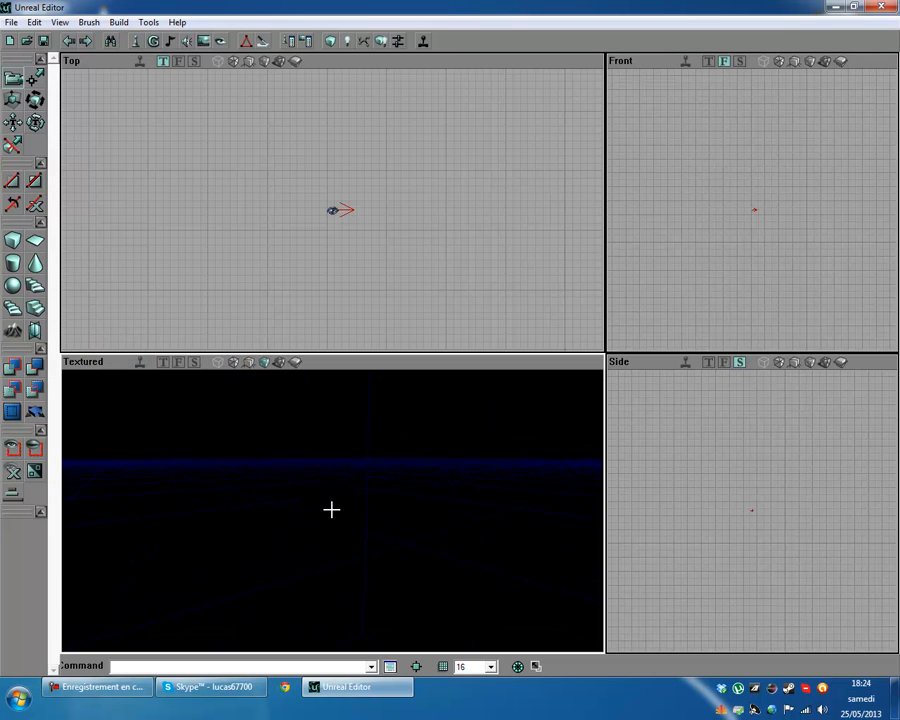
- Reopen the DM-Champagne V1 map and inspect its rooms in Dynamic Light display
{"action": "left_click", "coordinate": [11, 22]}
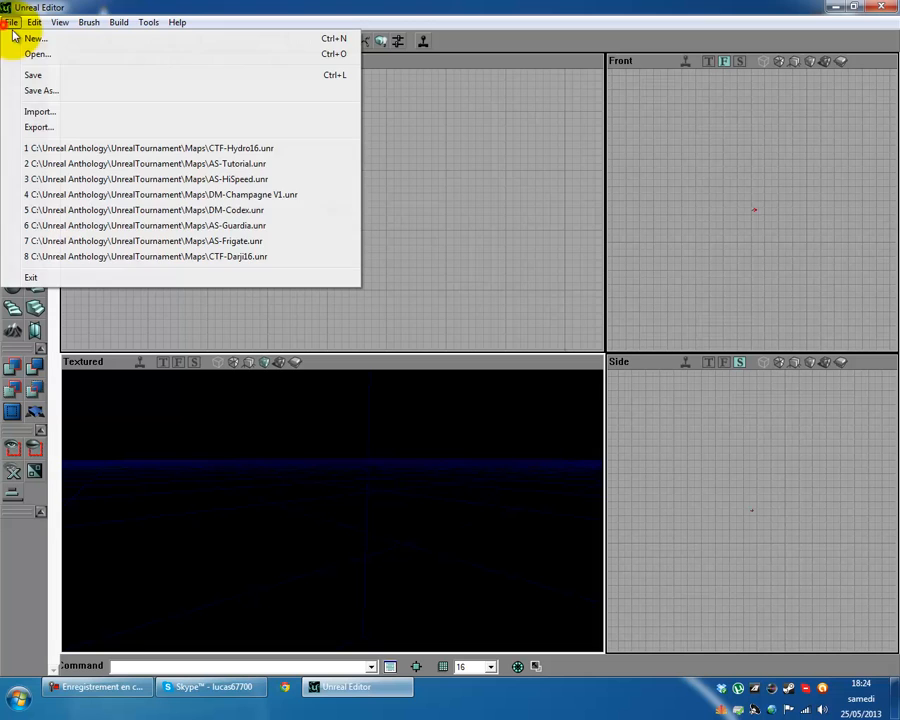
{"action": "left_click", "coordinate": [224, 203]}
{"action": "left_click_drag", "start_coordinate": [428, 538], "coordinate": [328, 450]}
{"action": "left_click", "coordinate": [282, 361]}
{"action": "left_click", "coordinate": [391, 484]}
{"action": "left_click_drag", "start_coordinate": [332, 509], "coordinate": [262, 575]}
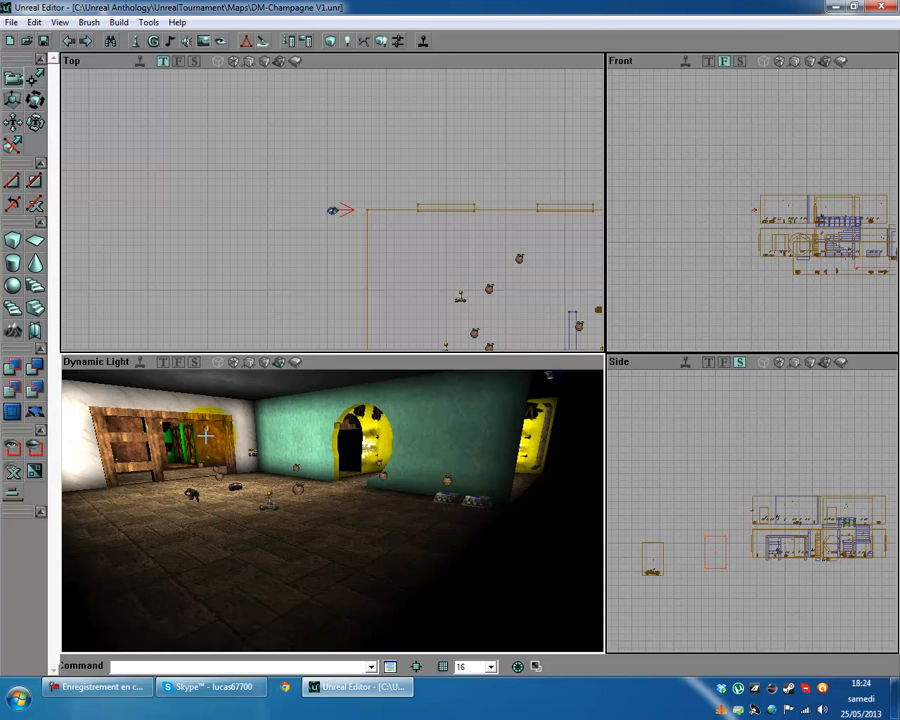
- Cycle the 3D view through the simpler display modes, from Textured down to Wireframe, to compare how the room is drawn
{"action": "left_click", "coordinate": [263, 361]}
{"action": "mouse_move", "coordinate": [320, 495]}
{"action": "left_mouse_down"}
{"action": "mouse_move", "coordinate": [323, 513]}
{"action": "mouse_move", "coordinate": [350, 502]}
{"action": "mouse_move", "coordinate": [311, 490]}
{"action": "mouse_move", "coordinate": [333, 508]}
{"action": "mouse_move", "coordinate": [295, 490]}
{"action": "mouse_move", "coordinate": [333, 508]}
{"action": "mouse_move", "coordinate": [323, 532]}
{"action": "mouse_move", "coordinate": [333, 510]}
{"action": "mouse_move", "coordinate": [335, 523]}
{"action": "mouse_move", "coordinate": [309, 509]}
{"action": "mouse_move", "coordinate": [331, 512]}
{"action": "left_mouse_up"}
{"action": "left_click", "coordinate": [250, 361]}
{"action": "left_click_drag", "start_coordinate": [299, 477], "coordinate": [331, 516]}
{"action": "left_click", "coordinate": [233, 362]}
{"action": "left_click", "coordinate": [219, 363]}
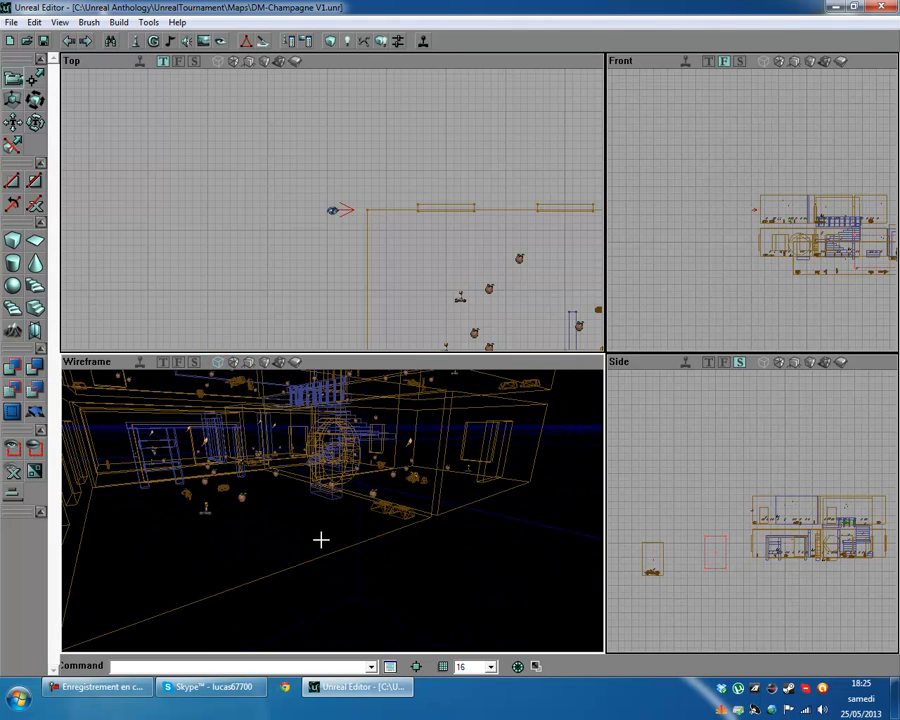
- Examine the wireframe and the Top view floor plan, and compare Zone/Portal with Dynamic Light display
{"action": "left_click", "coordinate": [339, 551]}
{"action": "mouse_move", "coordinate": [397, 283]}
{"action": "left_mouse_down"}
{"action": "mouse_move", "coordinate": [331, 207]}
{"action": "mouse_move", "coordinate": [363, 225]}
{"action": "mouse_move", "coordinate": [333, 207]}
{"action": "mouse_move", "coordinate": [398, 285]}
{"action": "left_mouse_up"}
{"action": "mouse_move", "coordinate": [332, 511]}
{"action": "left_mouse_down"}
{"action": "mouse_move", "coordinate": [331, 520]}
{"action": "mouse_move", "coordinate": [331, 512]}
{"action": "left_mouse_up"}
{"action": "left_click", "coordinate": [296, 362]}
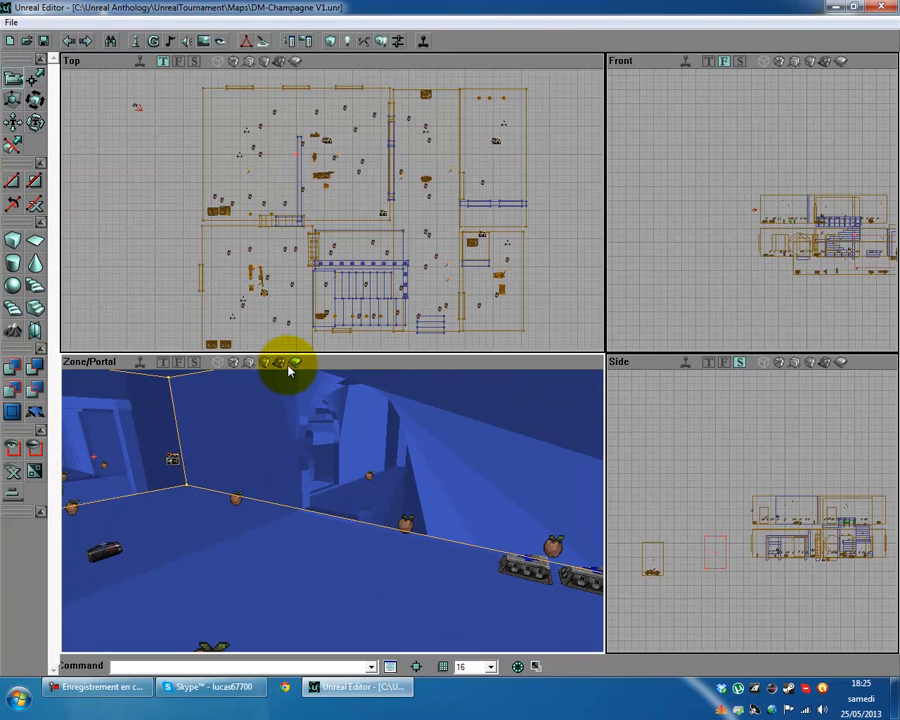
{"action": "left_click", "coordinate": [279, 363]}
{"action": "left_click_drag", "start_coordinate": [262, 381], "coordinate": [311, 410]}
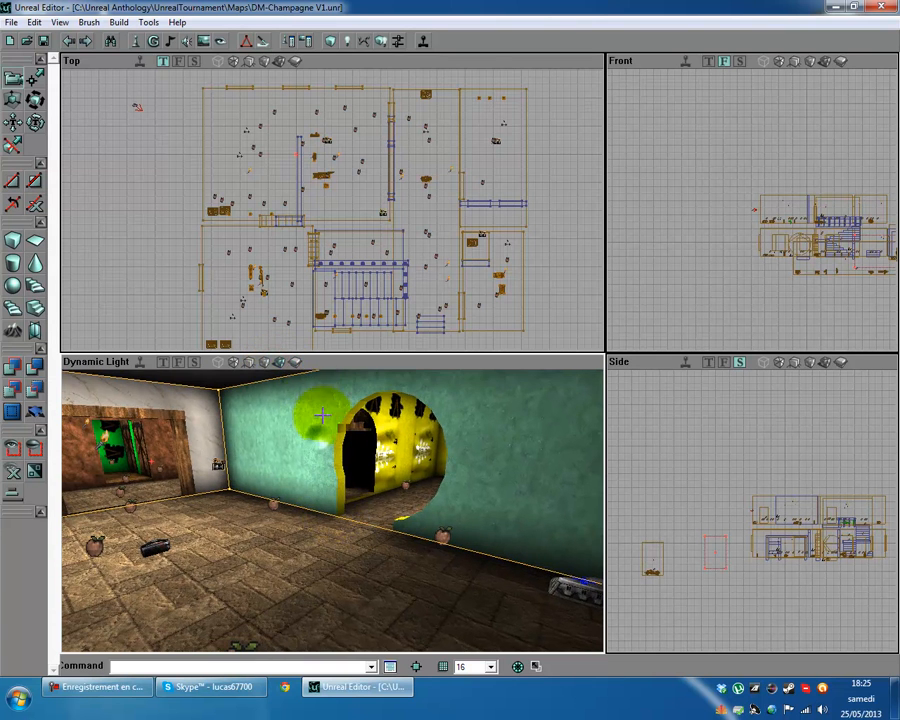
- Compare the room in Textured and Dynamic Light display once more and select the green wall
{"action": "left_click", "coordinate": [265, 362]}
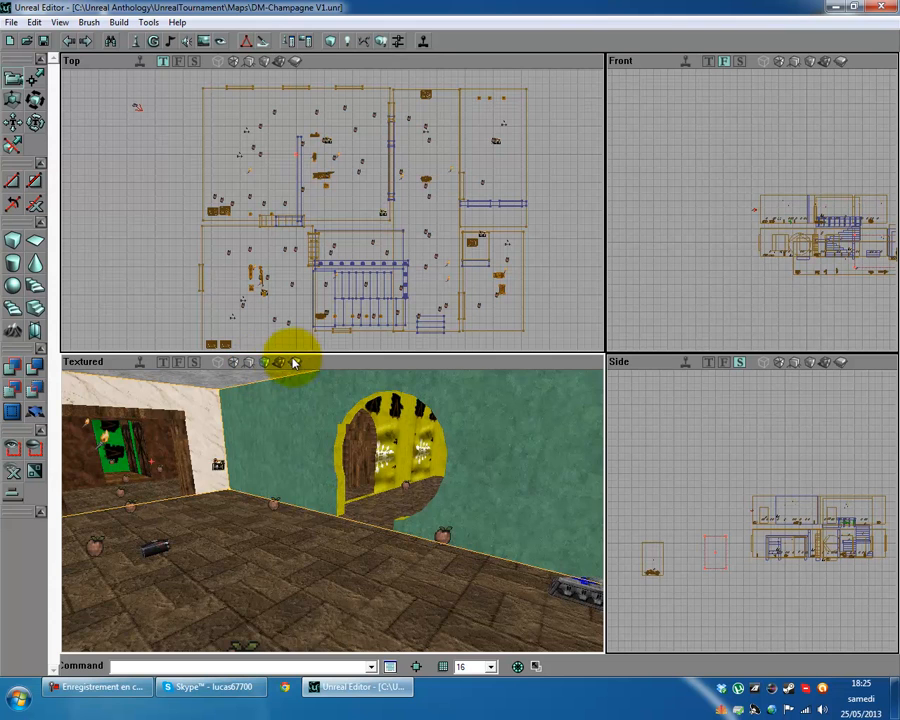
{"action": "left_click", "coordinate": [283, 362]}
{"action": "left_click_drag", "start_coordinate": [315, 460], "coordinate": [330, 516]}
{"action": "left_click", "coordinate": [276, 462]}
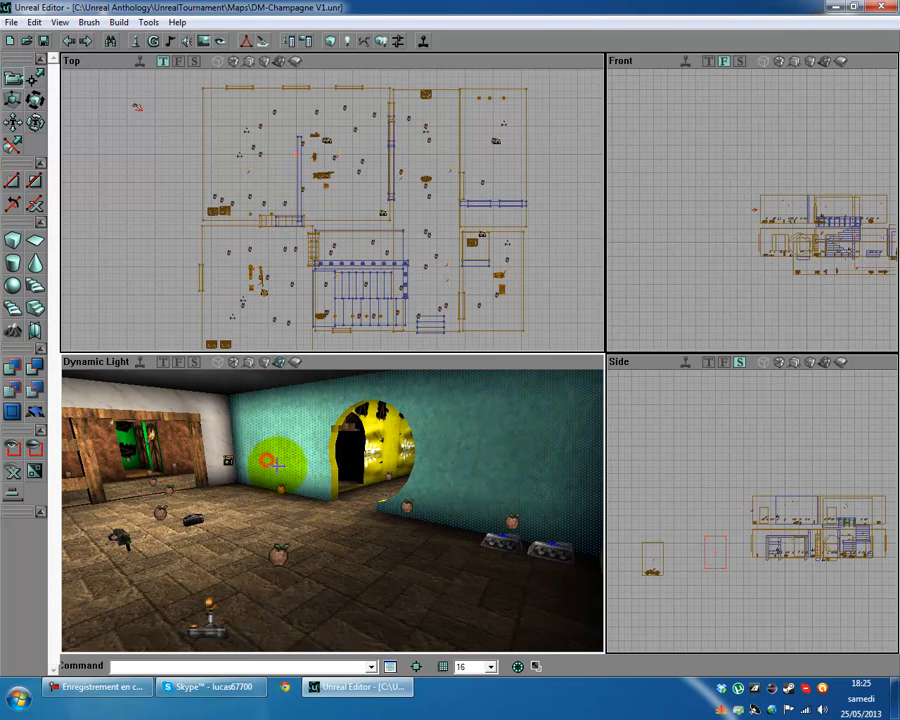
- Create a new empty map, discarding any changes to DM-Champagne V1
{"action": "left_click", "coordinate": [11, 22]}
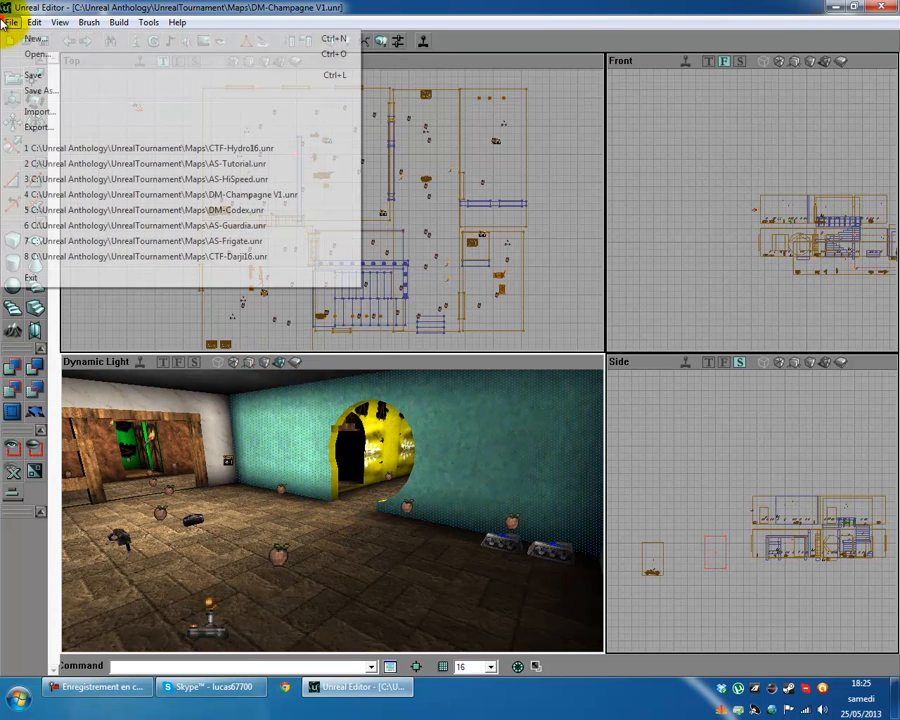
{"action": "left_click", "coordinate": [31, 38]}
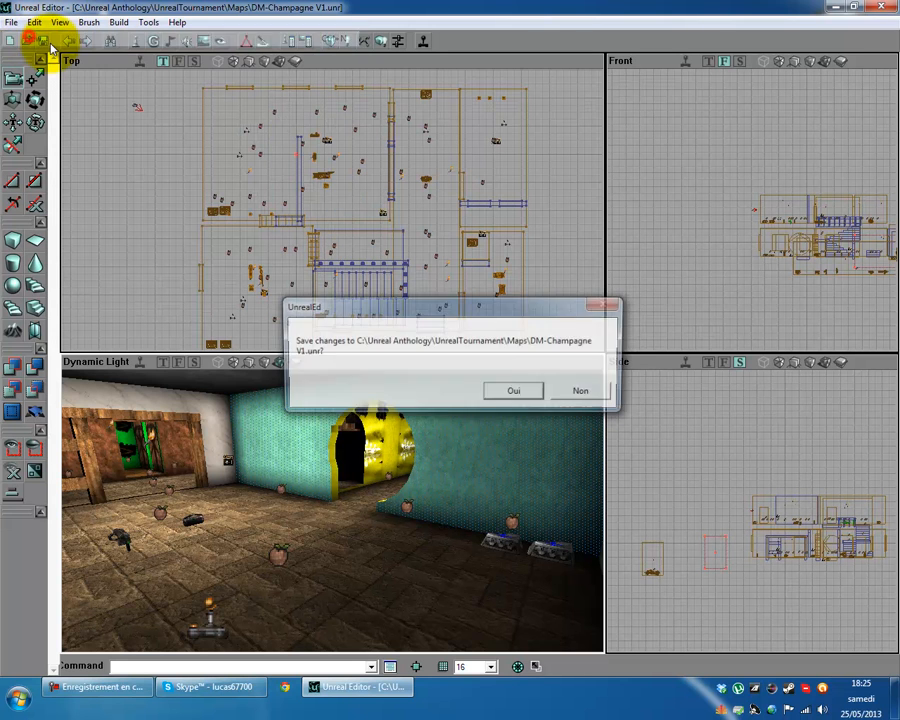
{"action": "left_click", "coordinate": [584, 391]}
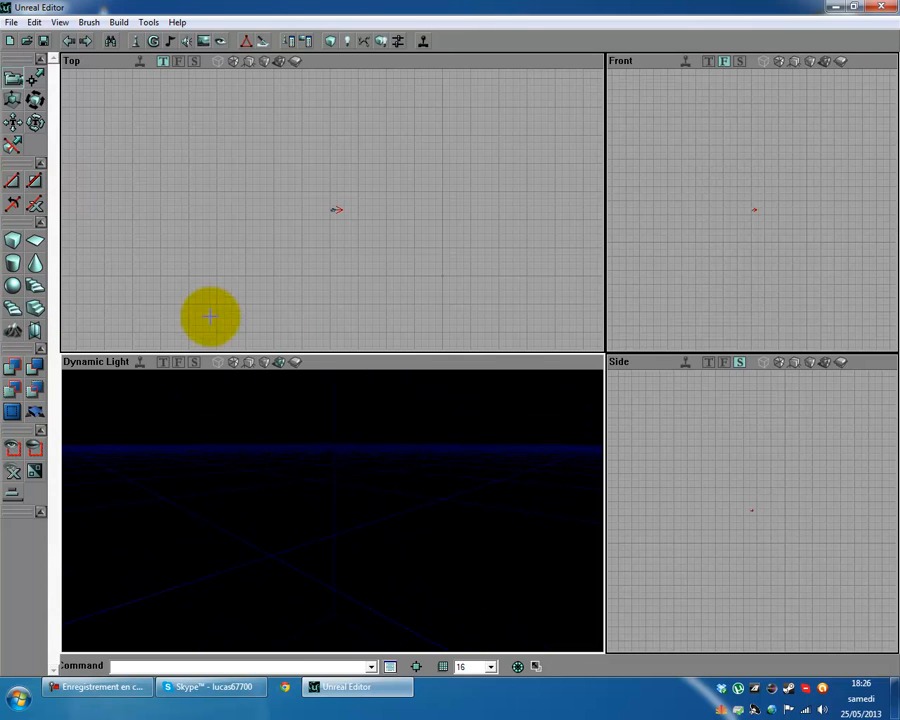
- Build a 256-unit cube brush in the empty map and show it in Textured display
{"action": "left_click", "coordinate": [13, 243]}
{"action": "left_click_drag", "start_coordinate": [331, 512], "coordinate": [252, 459]}
{"action": "left_click", "coordinate": [265, 361]}
{"action": "left_click_drag", "start_coordinate": [303, 496], "coordinate": [303, 494]}
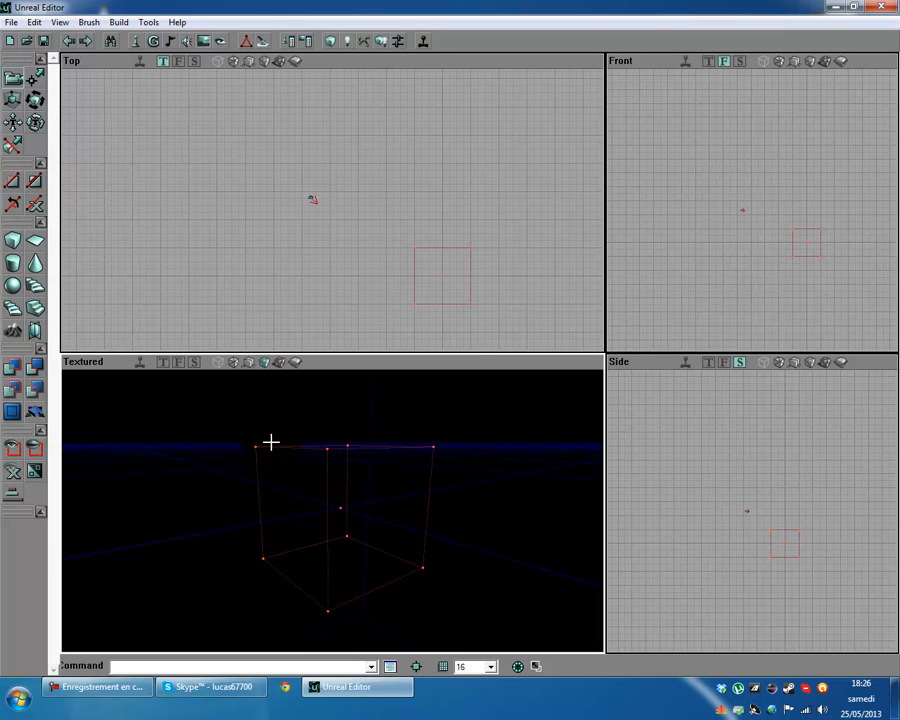
- Compare the cube brush in Wireframe and Textured display, and set the 3D view to Dynamic Light
{"action": "left_click", "coordinate": [218, 362]}
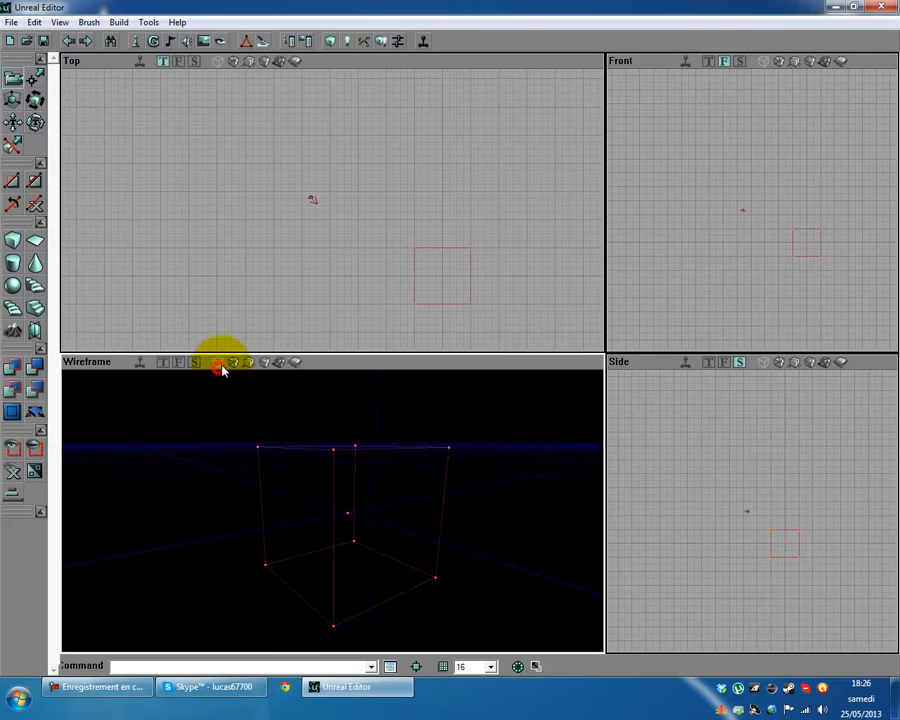
{"action": "left_click", "coordinate": [266, 362]}
{"action": "left_click", "coordinate": [279, 362]}
- Look at the cube brush from several angles and distances in the 3D view
{"action": "left_click_drag", "start_coordinate": [351, 508], "coordinate": [351, 512]}
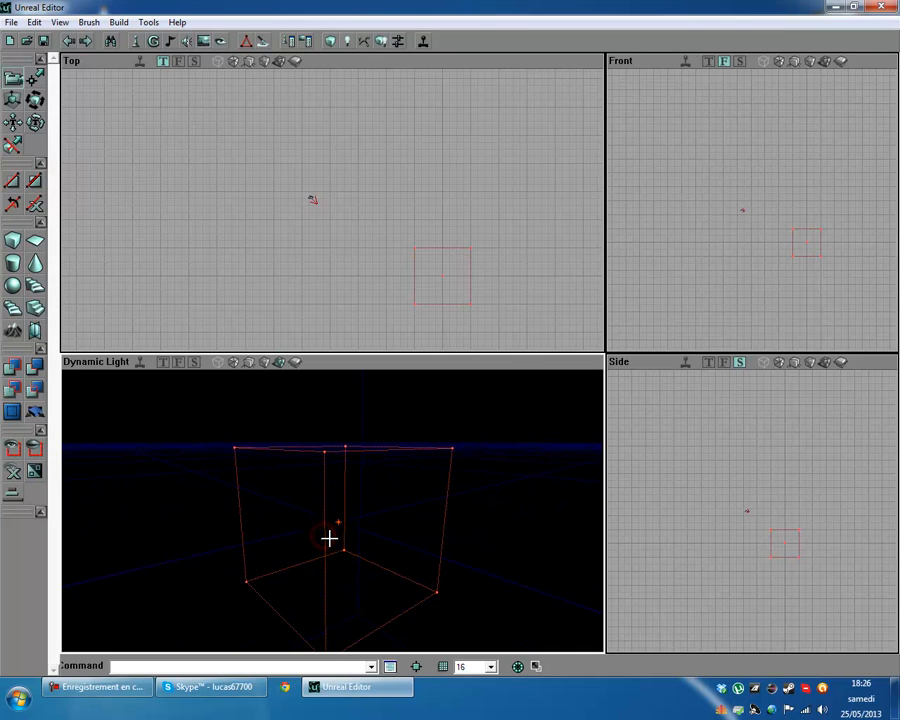
{"action": "left_click", "coordinate": [362, 567]}
{"action": "left_click", "coordinate": [360, 565]}
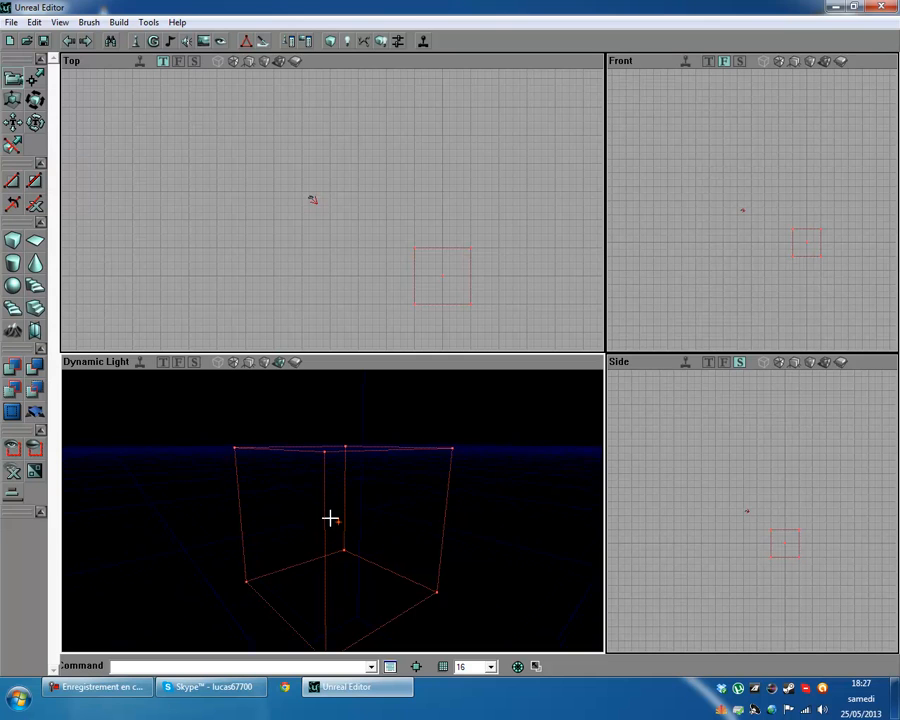
{"action": "left_click_drag", "start_coordinate": [333, 511], "coordinate": [314, 566]}
{"action": "left_click_drag", "start_coordinate": [346, 513], "coordinate": [308, 428]}
{"action": "mouse_move", "coordinate": [257, 457]}
{"action": "left_mouse_down"}
{"action": "mouse_move", "coordinate": [329, 508]}
{"action": "mouse_move", "coordinate": [257, 457]}
{"action": "left_mouse_up"}
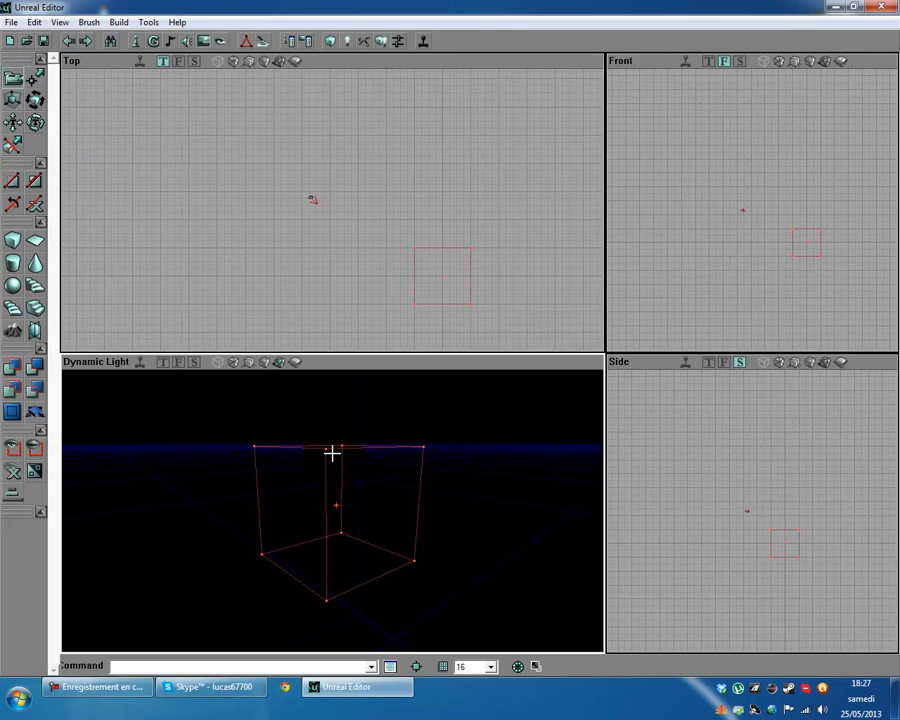
{"action": "mouse_move", "coordinate": [400, 498]}
{"action": "left_mouse_down"}
{"action": "mouse_move", "coordinate": [327, 499]}
{"action": "mouse_move", "coordinate": [366, 499]}
{"action": "mouse_move", "coordinate": [323, 521]}
{"action": "mouse_move", "coordinate": [338, 502]}
{"action": "left_mouse_up"}
{"action": "mouse_move", "coordinate": [382, 528]}
{"action": "left_mouse_down"}
{"action": "mouse_move", "coordinate": [378, 494]}
{"action": "mouse_move", "coordinate": [331, 510]}
{"action": "left_mouse_up"}
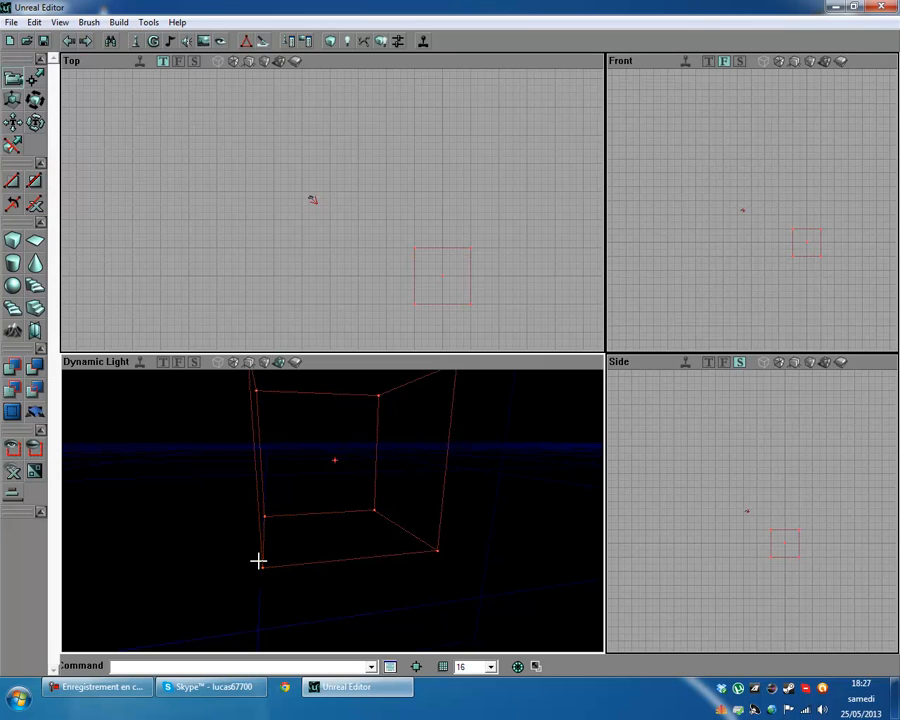
{"action": "right_click_drag", "start_coordinate": [245, 551], "coordinate": [245, 549]}
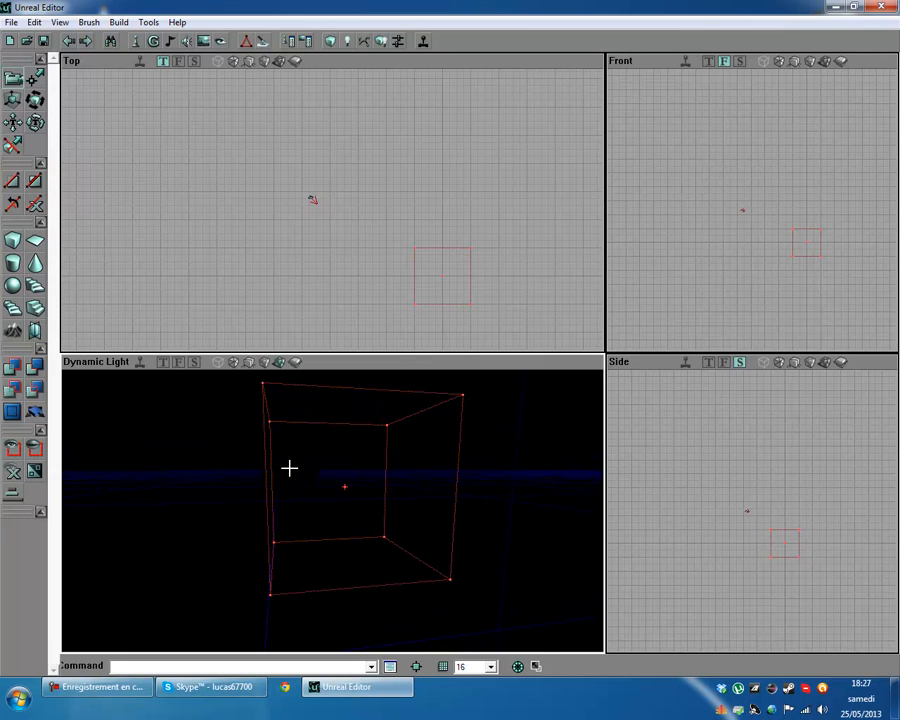
- Open the cube builder's properties and go through its height, width and wall thickness settings
{"action": "right_click", "coordinate": [13, 243]}
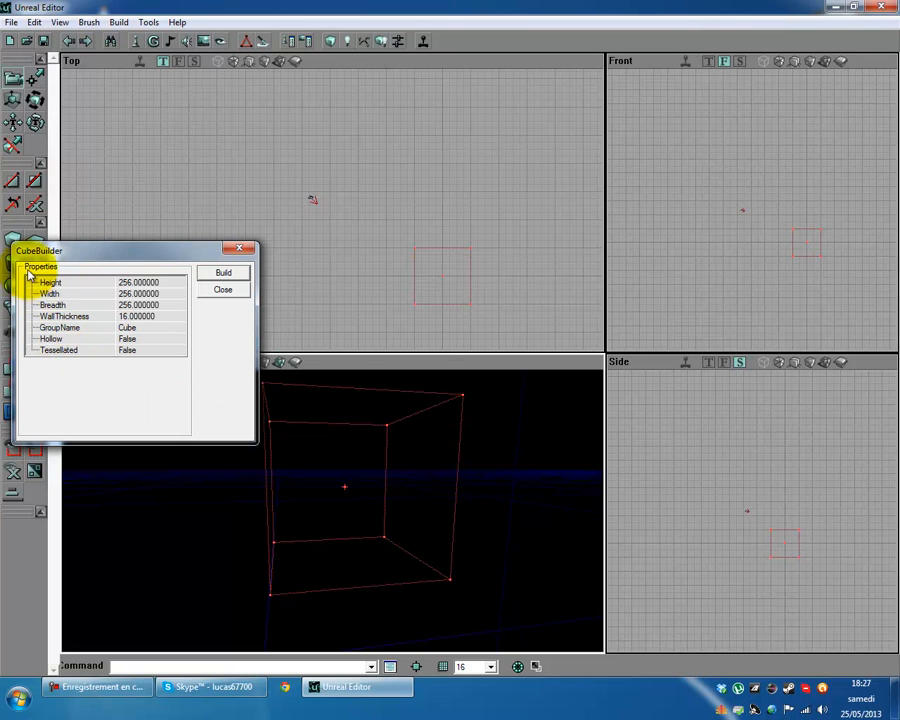
{"action": "left_click", "coordinate": [134, 283]}
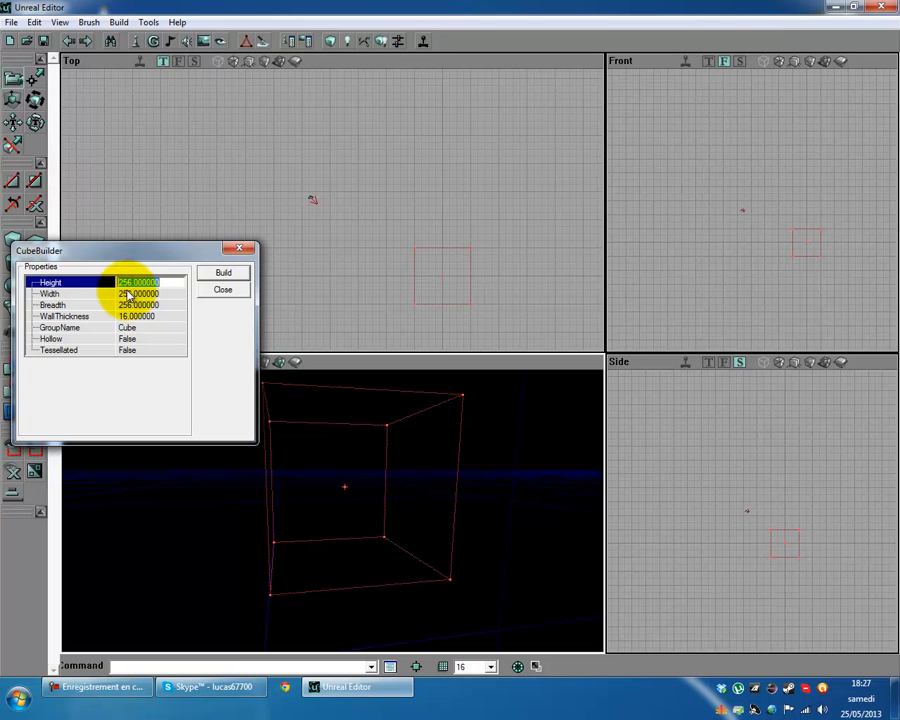
{"action": "left_click", "coordinate": [130, 294]}
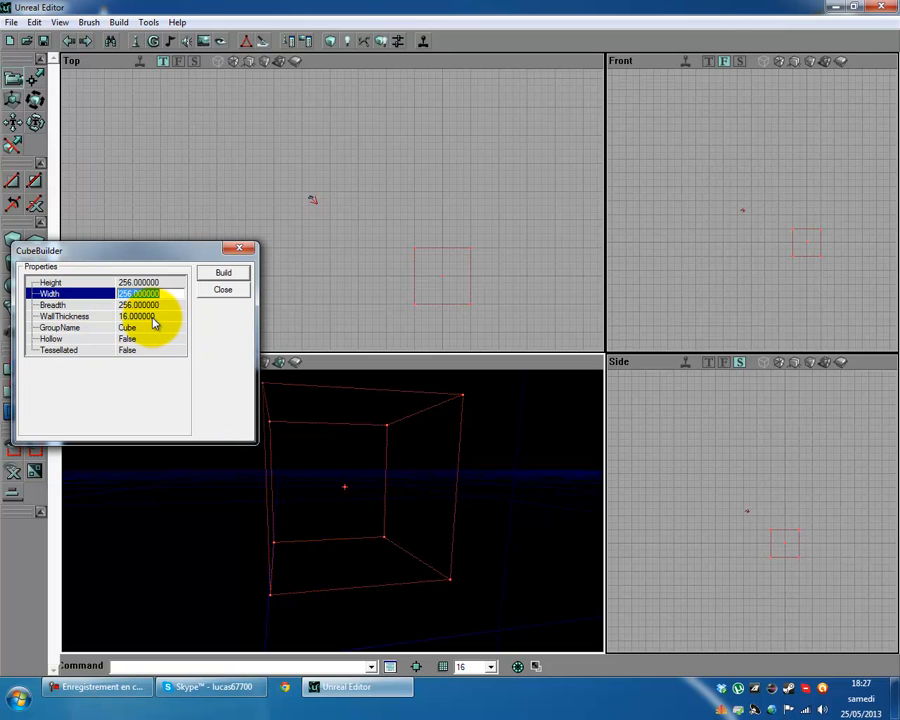
{"action": "left_click", "coordinate": [100, 316]}
{"action": "left_click", "coordinate": [143, 316]}
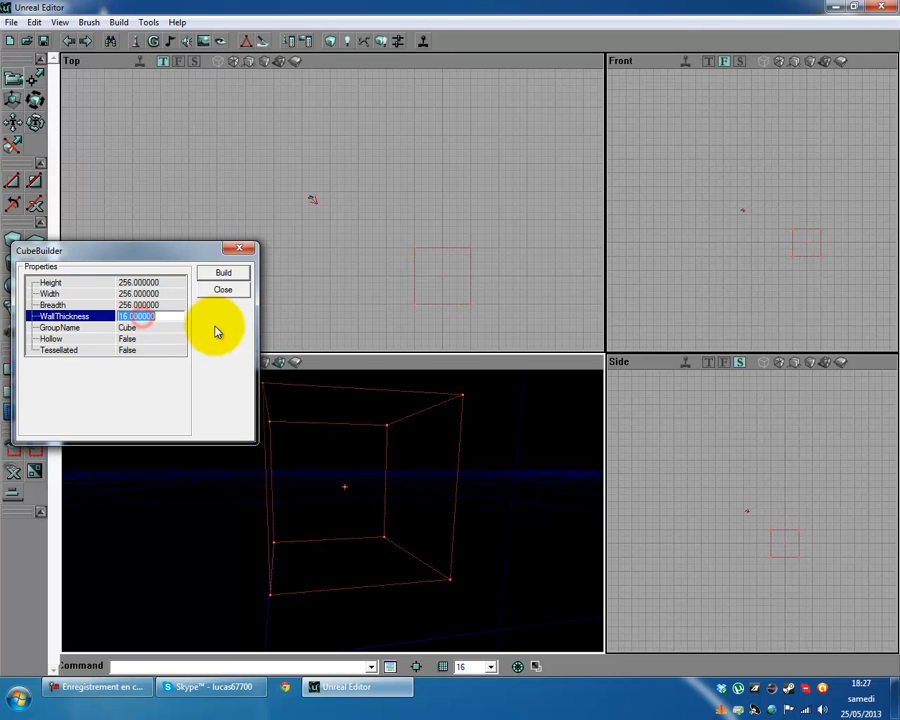
{"action": "left_click", "coordinate": [165, 328]}
{"action": "left_click", "coordinate": [159, 316]}
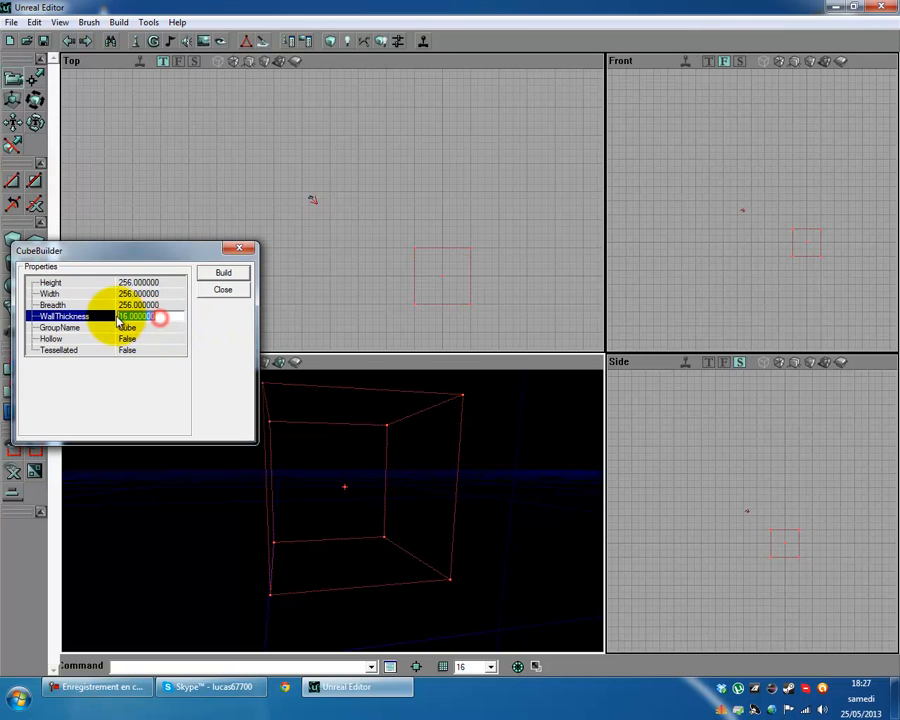
- Try building the cube brush with a wall thickness of 100, and set the thickness back to 16
{"action": "right_click", "coordinate": [172, 315]}
{"action": "left_click", "coordinate": [160, 314]}
{"action": "type", "text": "100"}
{"action": "left_click", "coordinate": [224, 274]}
{"action": "left_click", "coordinate": [168, 316]}
{"action": "type", "text": "16"}
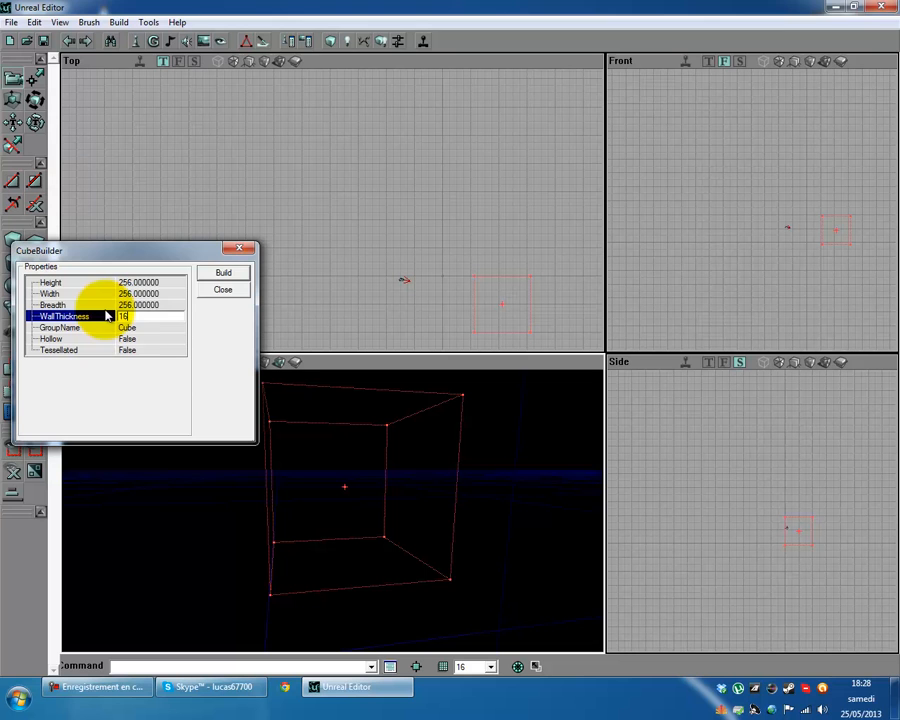
{"action": "left_click", "coordinate": [171, 304]}
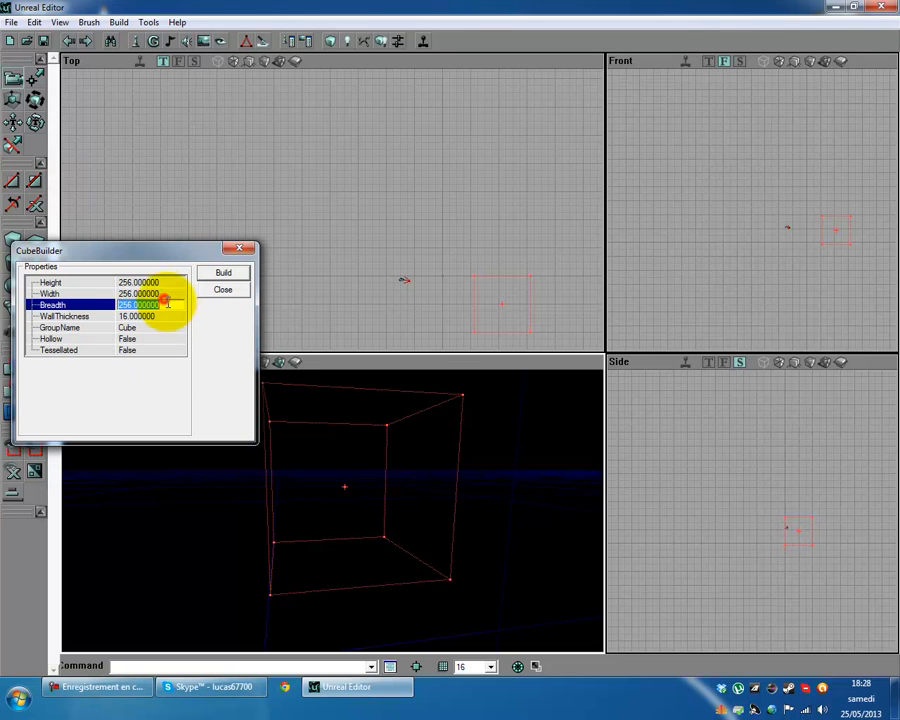
- Rebuild the cube brush with a height of 250, a width of 300 and a breadth of 300
{"action": "right_click_drag", "start_coordinate": [372, 508], "coordinate": [332, 510]}
{"action": "left_click_drag", "start_coordinate": [372, 508], "coordinate": [332, 511]}
{"action": "right_click_drag", "start_coordinate": [332, 511], "coordinate": [376, 502]}
{"action": "left_click", "coordinate": [170, 294]}
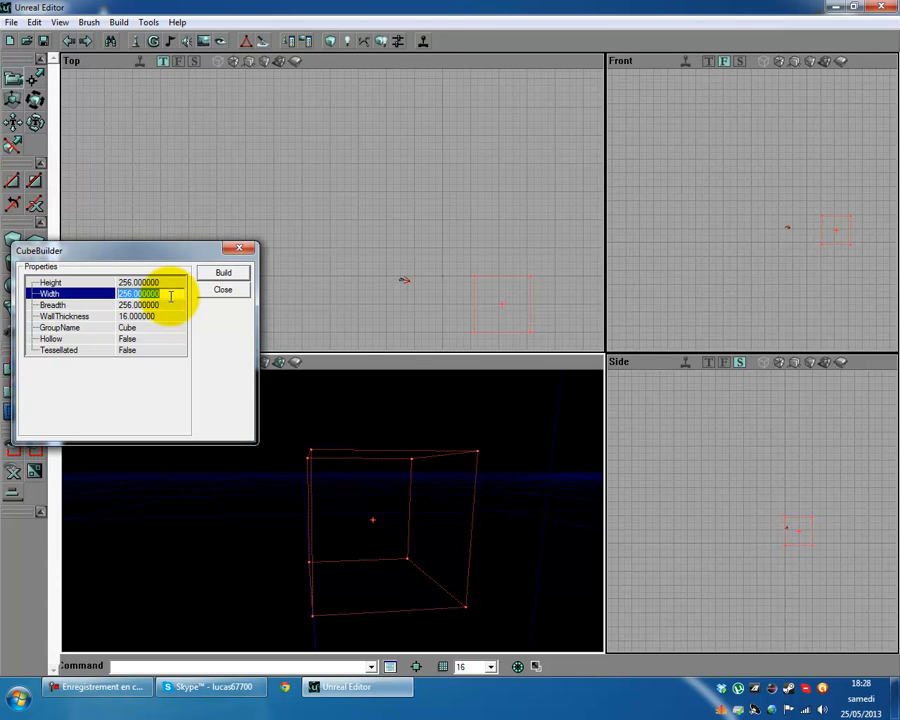
{"action": "left_click", "coordinate": [169, 282]}
{"action": "type", "text": "250"}
{"action": "left_click", "coordinate": [174, 295]}
{"action": "type", "text": "300"}
{"action": "left_click", "coordinate": [176, 304]}
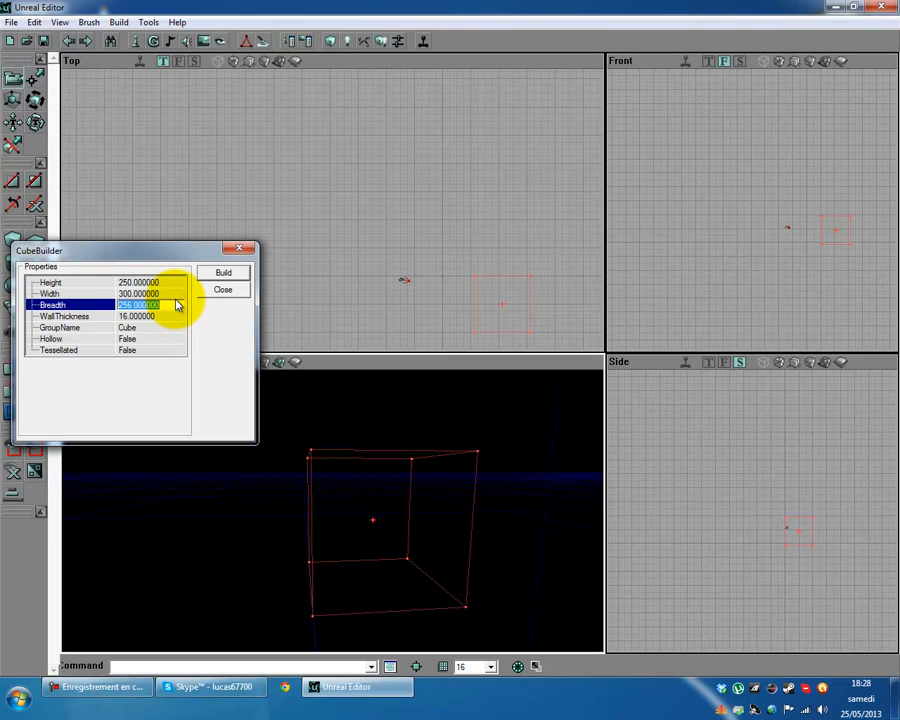
{"action": "type", "text": "3"}
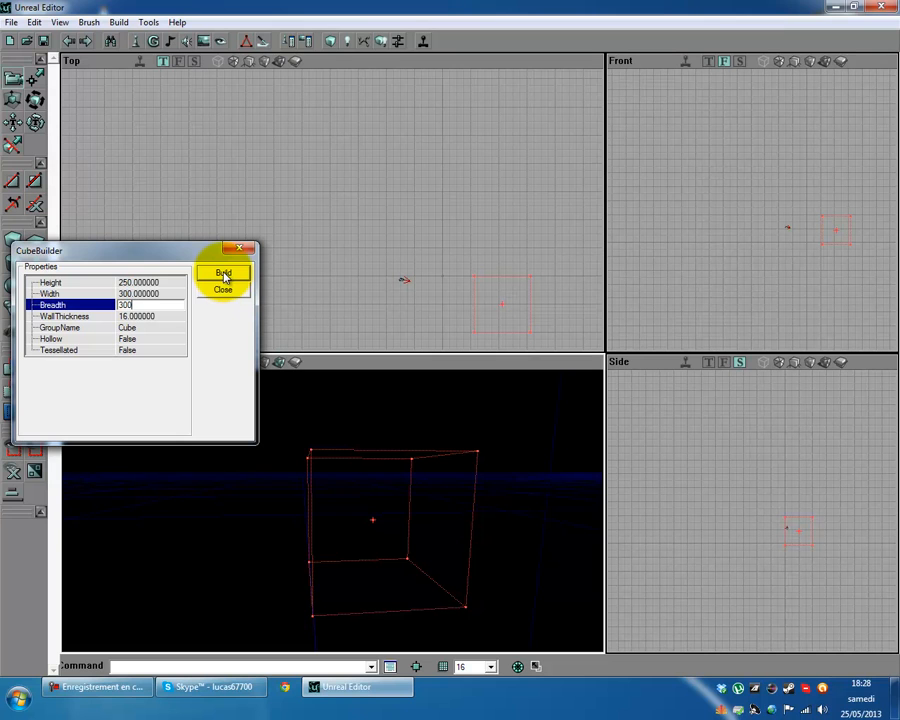
{"action": "left_click", "coordinate": [224, 277]}
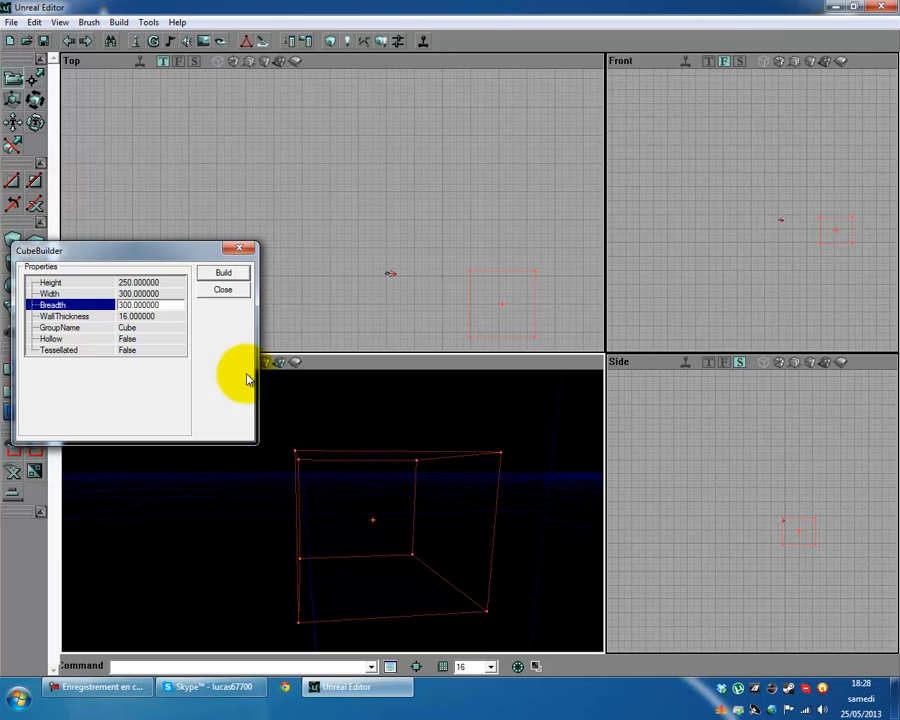
{"action": "right_click_drag", "start_coordinate": [414, 600], "coordinate": [404, 591]}
{"action": "left_click_drag", "start_coordinate": [404, 591], "coordinate": [404, 586]}
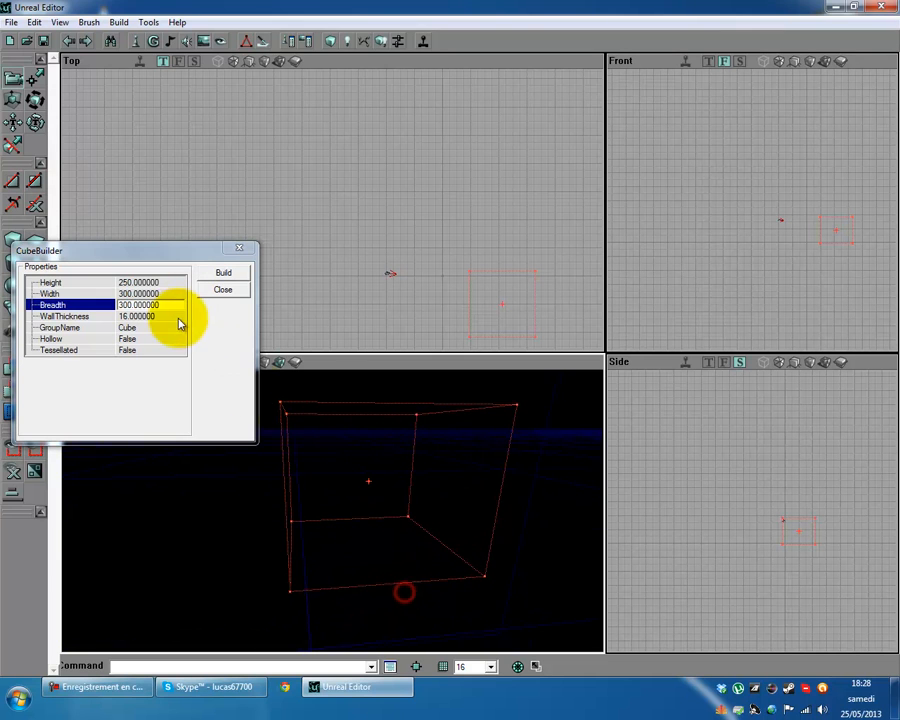
{"action": "left_click", "coordinate": [234, 291]}
- Subtract the cube brush from the world to carve out a room, and look around it in the 3D view
{"action": "mouse_move", "coordinate": [287, 514]}
{"action": "left_mouse_down"}
{"action": "mouse_move", "coordinate": [334, 498]}
{"action": "mouse_move", "coordinate": [332, 511]}
{"action": "left_mouse_up"}
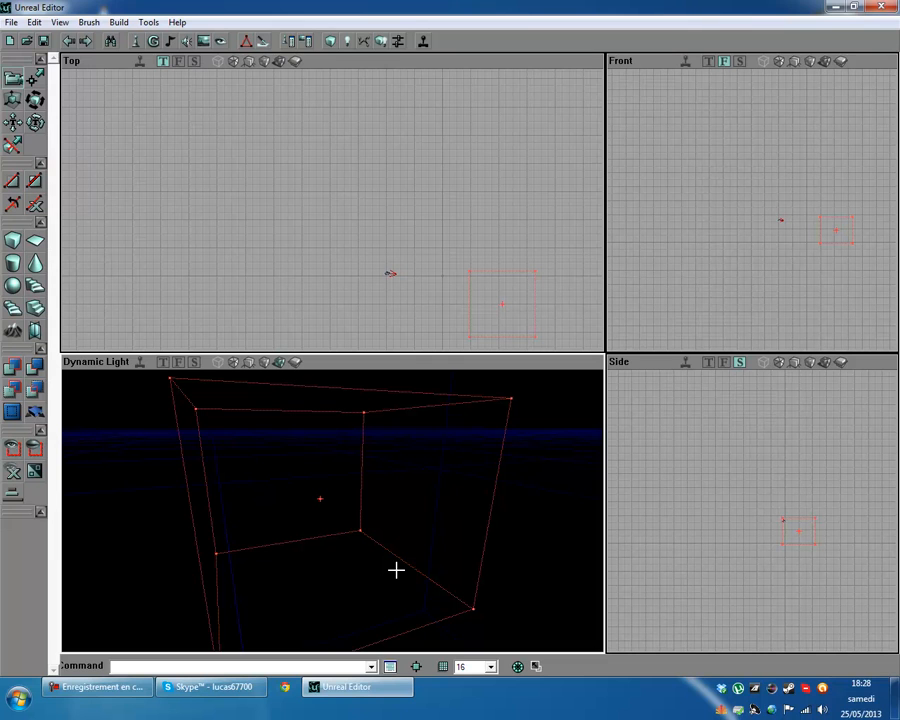
{"action": "left_click_drag", "start_coordinate": [289, 533], "coordinate": [331, 510]}
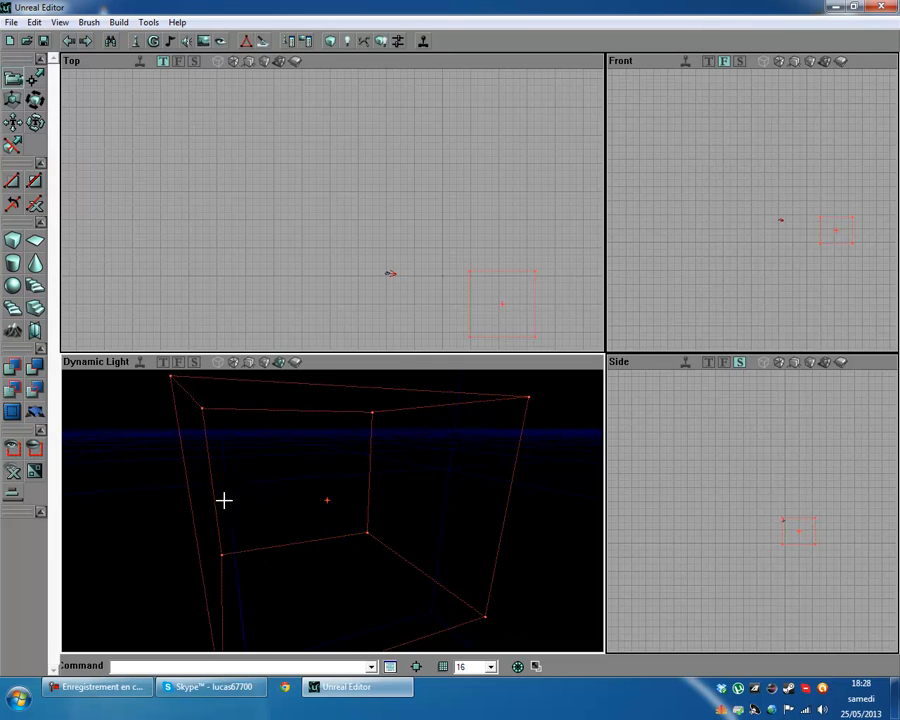
{"action": "left_click", "coordinate": [36, 372]}
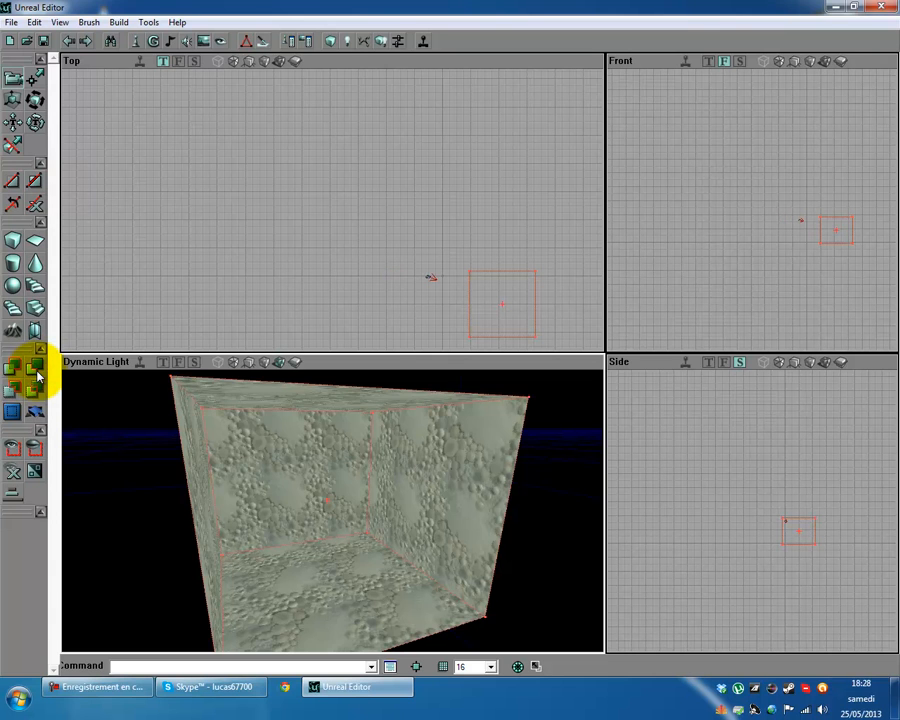
{"action": "left_click_drag", "start_coordinate": [321, 507], "coordinate": [258, 535]}
{"action": "left_click_drag", "start_coordinate": [106, 522], "coordinate": [333, 516]}
{"action": "mouse_move", "coordinate": [241, 484]}
{"action": "left_mouse_down"}
{"action": "mouse_move", "coordinate": [333, 511]}
{"action": "mouse_move", "coordinate": [241, 486]}
{"action": "left_mouse_up"}
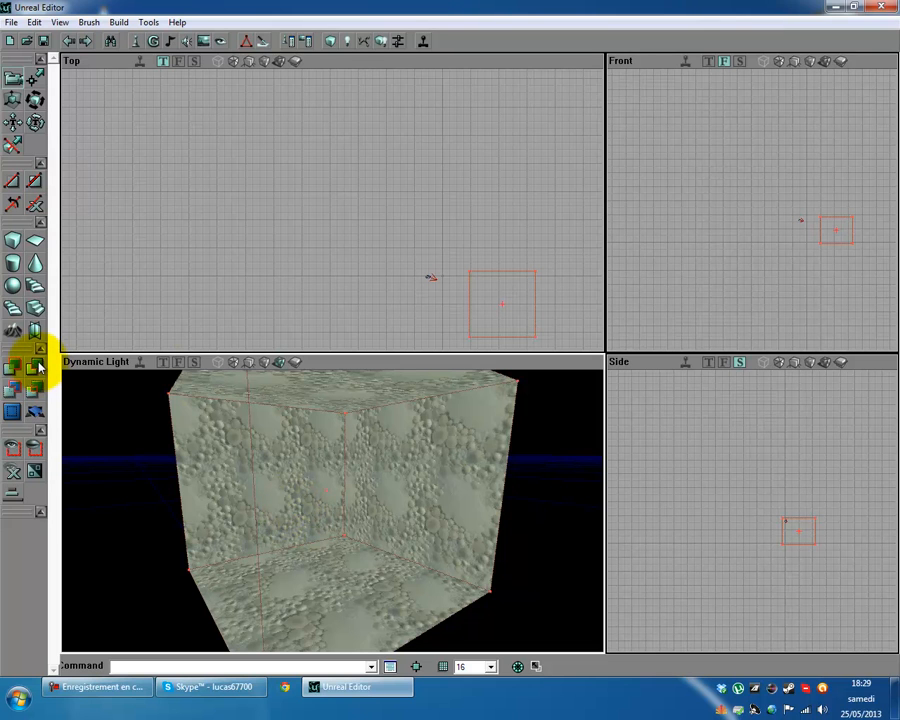
- Build a cube brush with height, width and breadth of 50, and add it as a solid inside the room
{"action": "right_click", "coordinate": [13, 241]}
{"action": "left_click", "coordinate": [150, 293]}
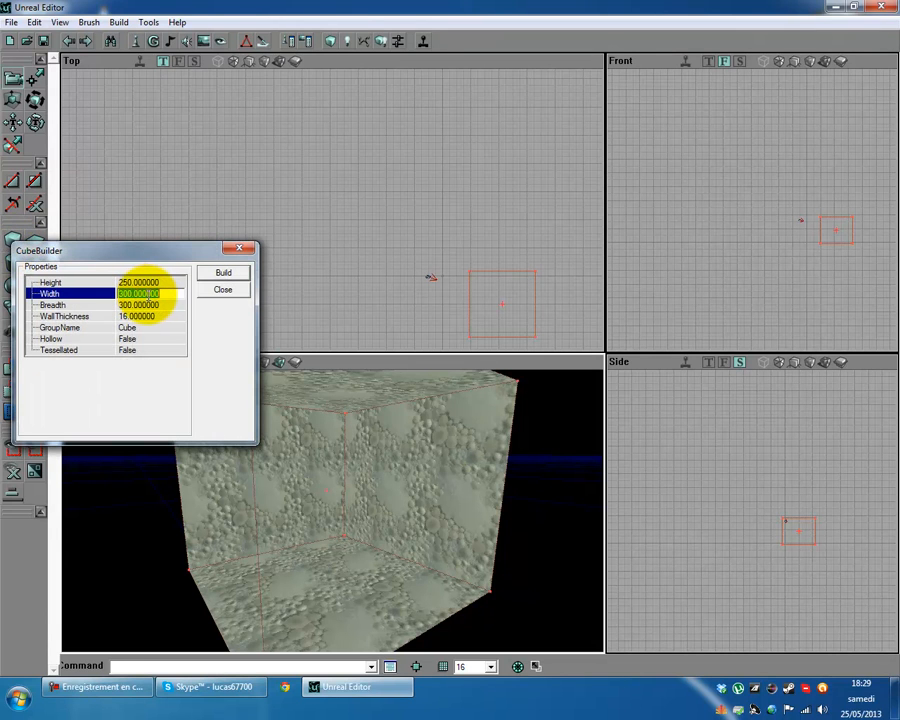
{"action": "type", "text": "50"}
{"action": "left_click", "coordinate": [165, 305]}
{"action": "type", "text": "50"}
{"action": "left_click", "coordinate": [165, 292]}
{"action": "left_click", "coordinate": [172, 284]}
{"action": "type", "text": "50"}
{"action": "left_click", "coordinate": [223, 274]}
{"action": "left_click", "coordinate": [225, 290]}
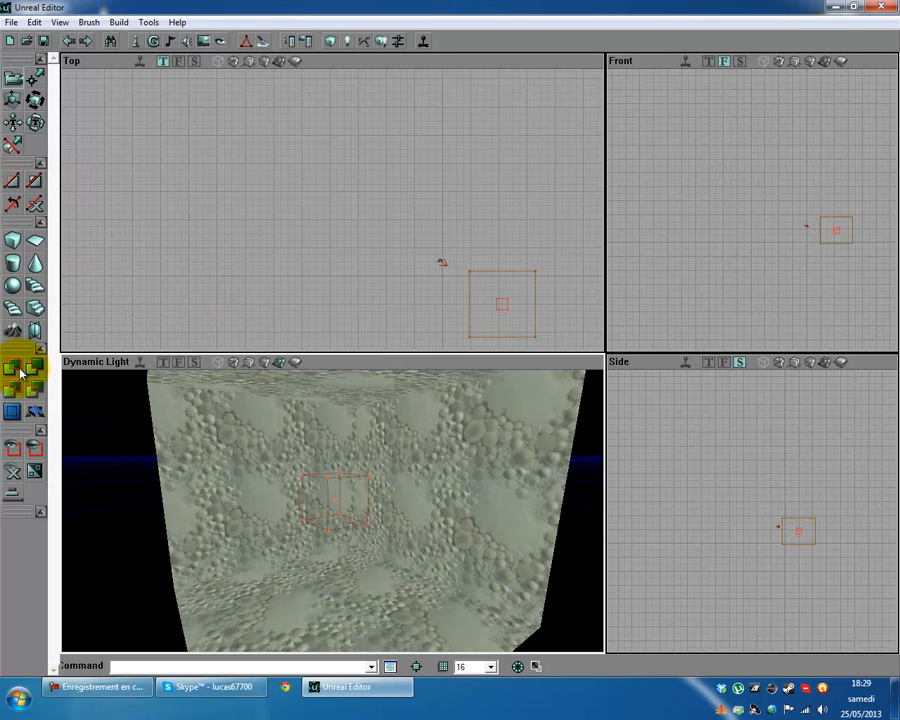
{"action": "left_click", "coordinate": [14, 372]}
{"action": "mouse_move", "coordinate": [330, 500]}
{"action": "left_mouse_down"}
{"action": "mouse_move", "coordinate": [400, 590]}
{"action": "mouse_move", "coordinate": [327, 580]}
{"action": "left_mouse_up"}
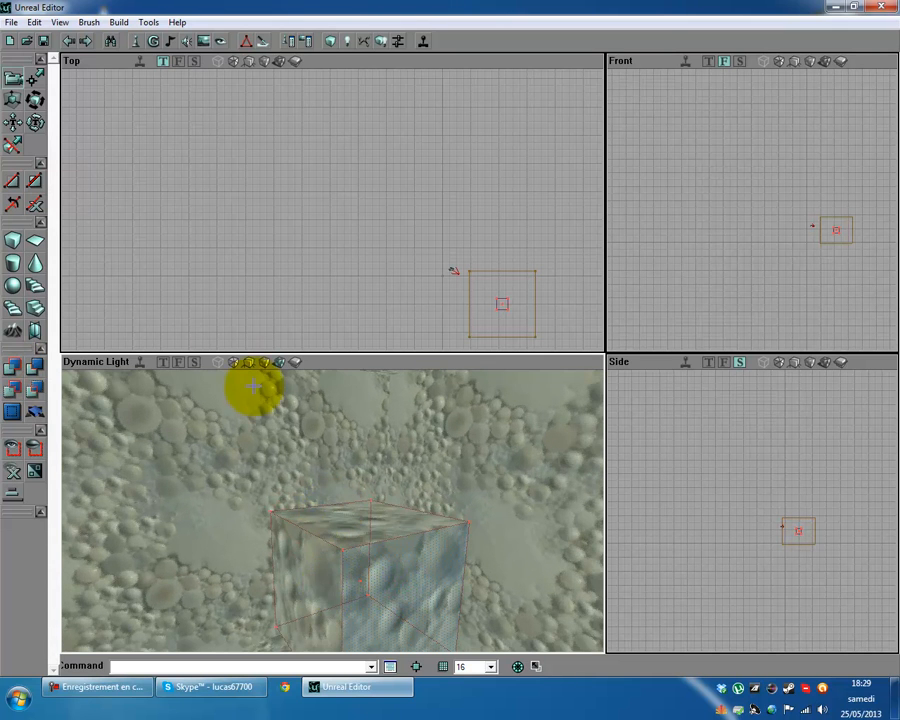
- Compare the small cube inside the room in several display modes, from Wireframe to Zone/Portal
{"action": "left_click", "coordinate": [220, 364]}
{"action": "mouse_move", "coordinate": [344, 476]}
{"action": "left_mouse_down"}
{"action": "mouse_move", "coordinate": [331, 519]}
{"action": "mouse_move", "coordinate": [334, 494]}
{"action": "left_mouse_up"}
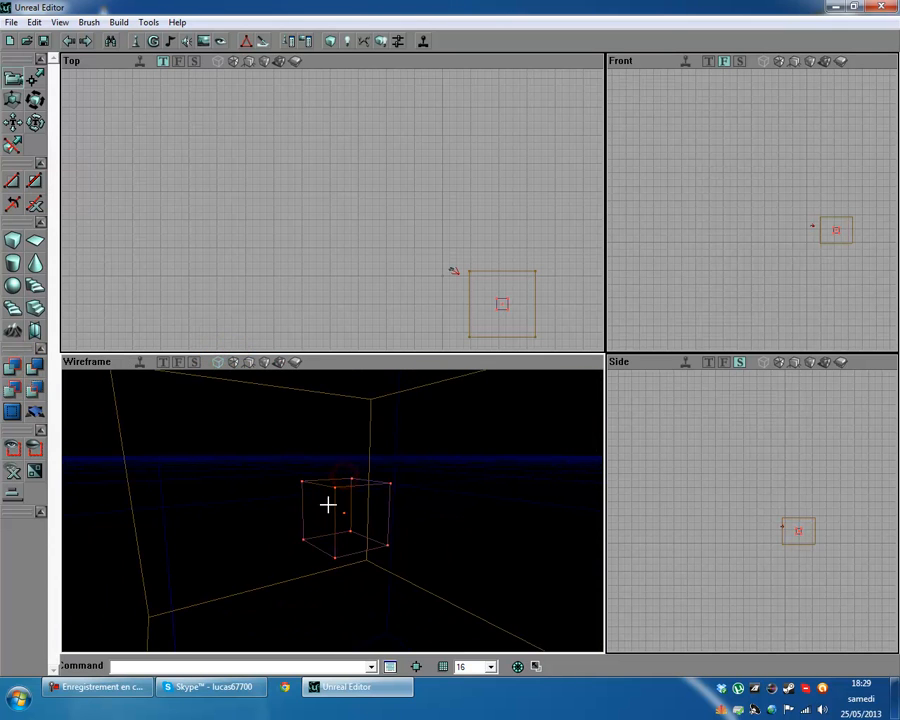
{"action": "left_click", "coordinate": [262, 366]}
{"action": "left_click", "coordinate": [234, 363]}
{"action": "left_click", "coordinate": [280, 364]}
{"action": "left_click", "coordinate": [296, 366]}
{"action": "left_click_drag", "start_coordinate": [372, 532], "coordinate": [332, 511]}
{"action": "right_click_drag", "start_coordinate": [332, 510], "coordinate": [333, 506]}
{"action": "left_click_drag", "start_coordinate": [333, 506], "coordinate": [376, 557]}
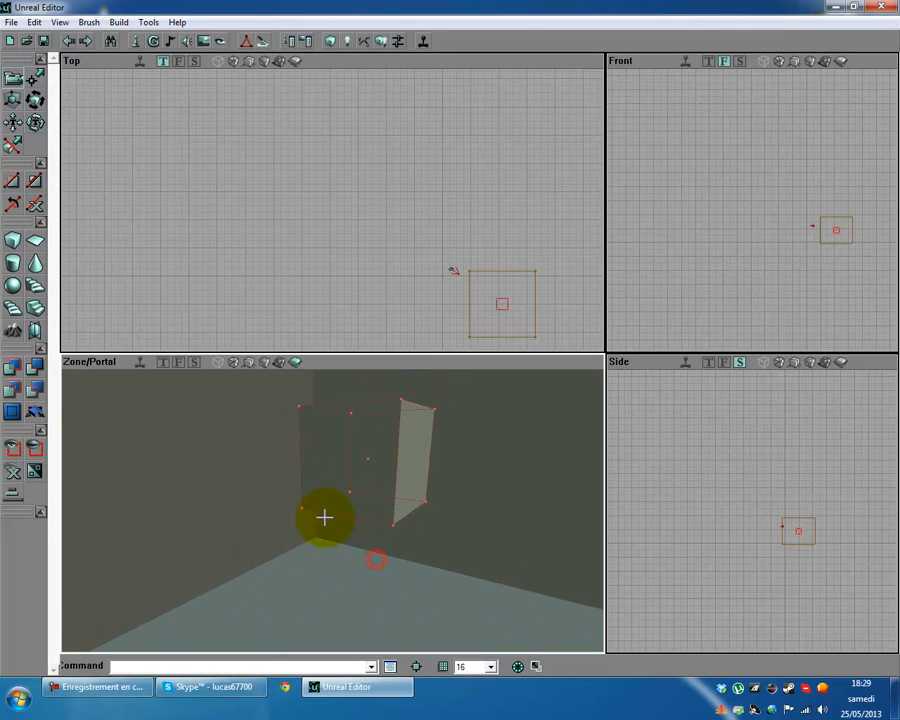
- Subtract the 50-unit brush from the solid cube inside the room
{"action": "left_click", "coordinate": [38, 369]}
{"action": "mouse_move", "coordinate": [333, 506]}
{"action": "left_mouse_down"}
{"action": "mouse_move", "coordinate": [376, 563]}
{"action": "mouse_move", "coordinate": [331, 511]}
{"action": "left_mouse_up"}
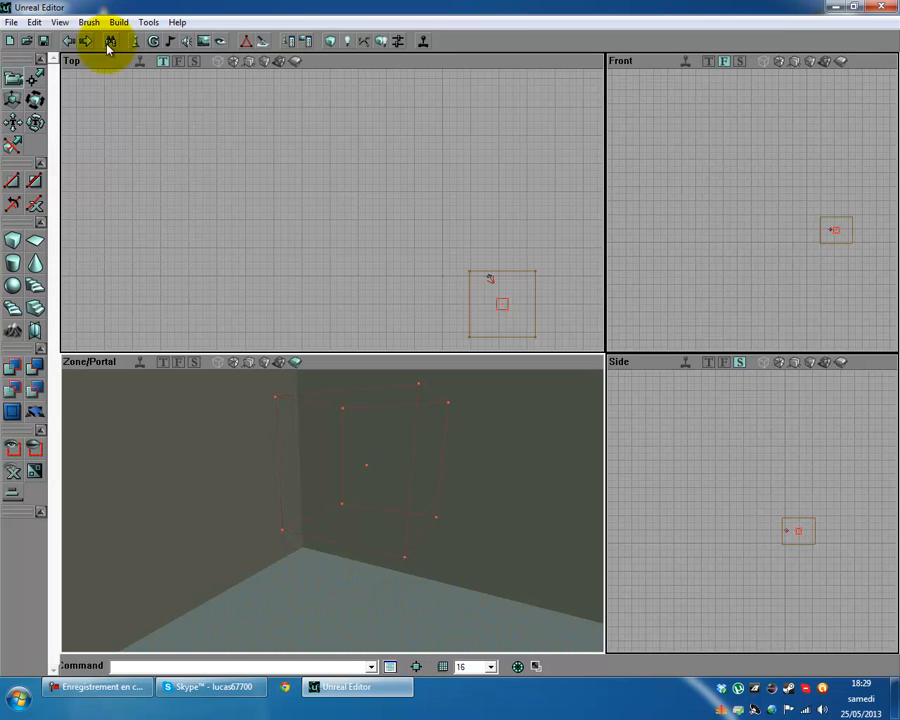
- Undo the subtraction and the addition of the small cube, and return the 3D view to Dynamic Light
{"action": "left_click", "coordinate": [68, 43]}
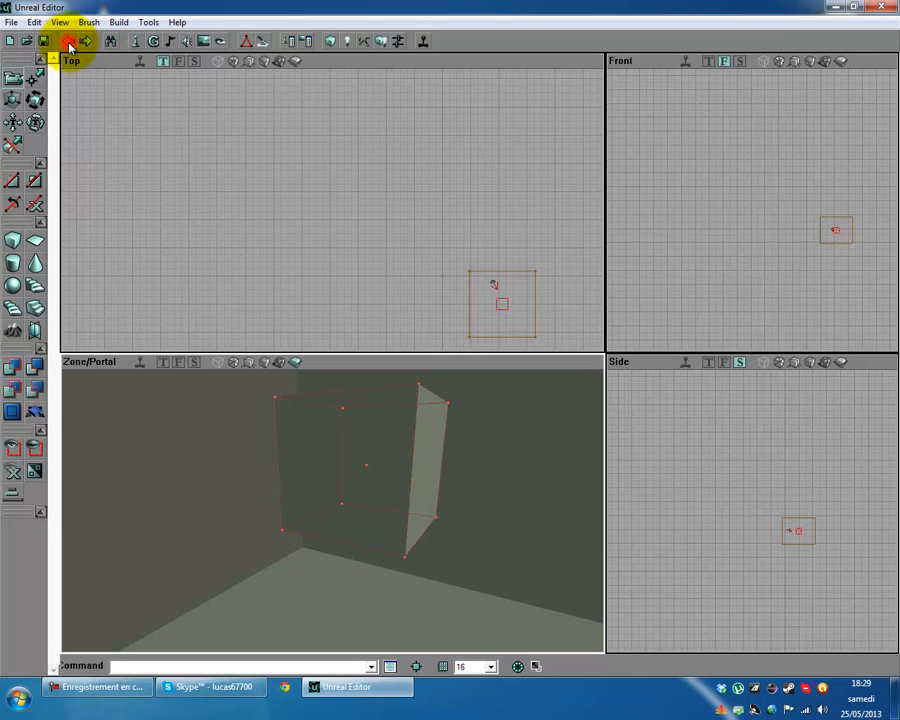
{"action": "left_click", "coordinate": [68, 43]}
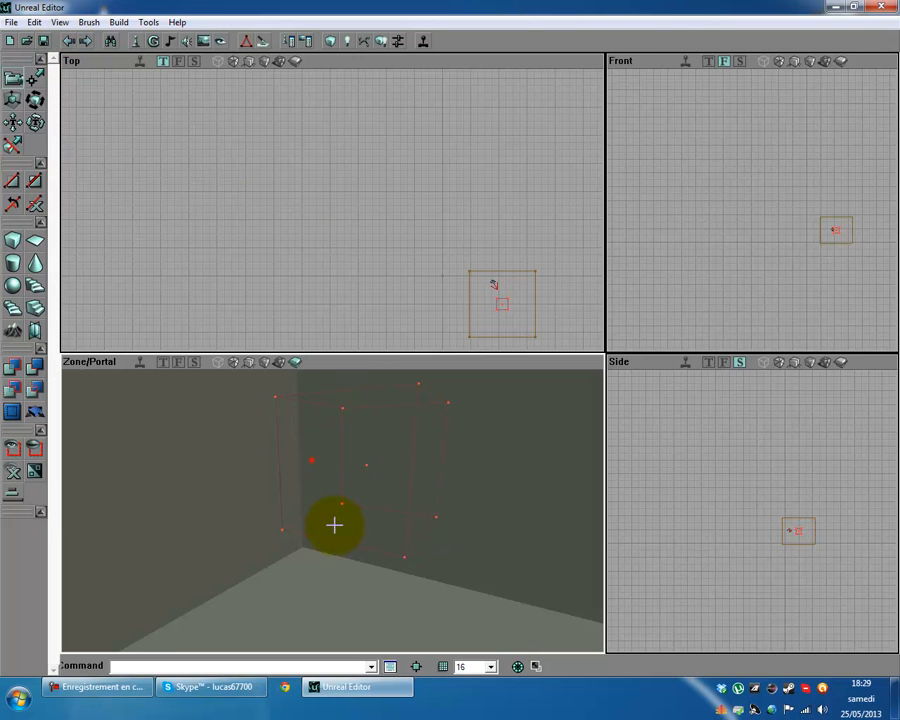
{"action": "left_click_drag", "start_coordinate": [311, 459], "coordinate": [333, 511]}
{"action": "left_click_drag", "start_coordinate": [349, 515], "coordinate": [333, 512]}
{"action": "right_click_drag", "start_coordinate": [333, 512], "coordinate": [333, 516]}
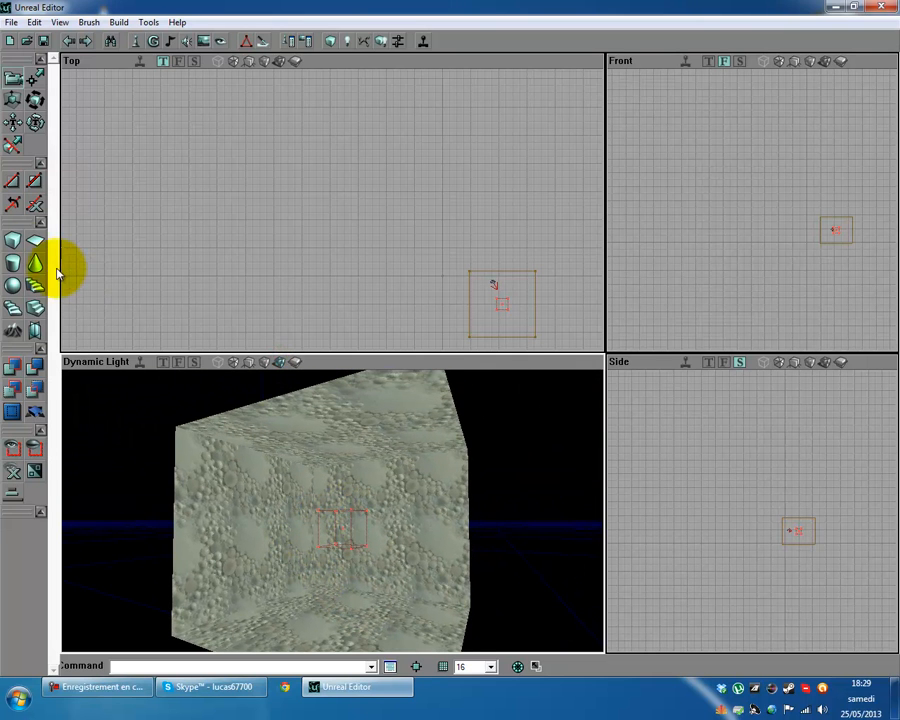
- Set the cube brush's height to 250 in the cube builder
{"action": "right_click", "coordinate": [20, 256]}
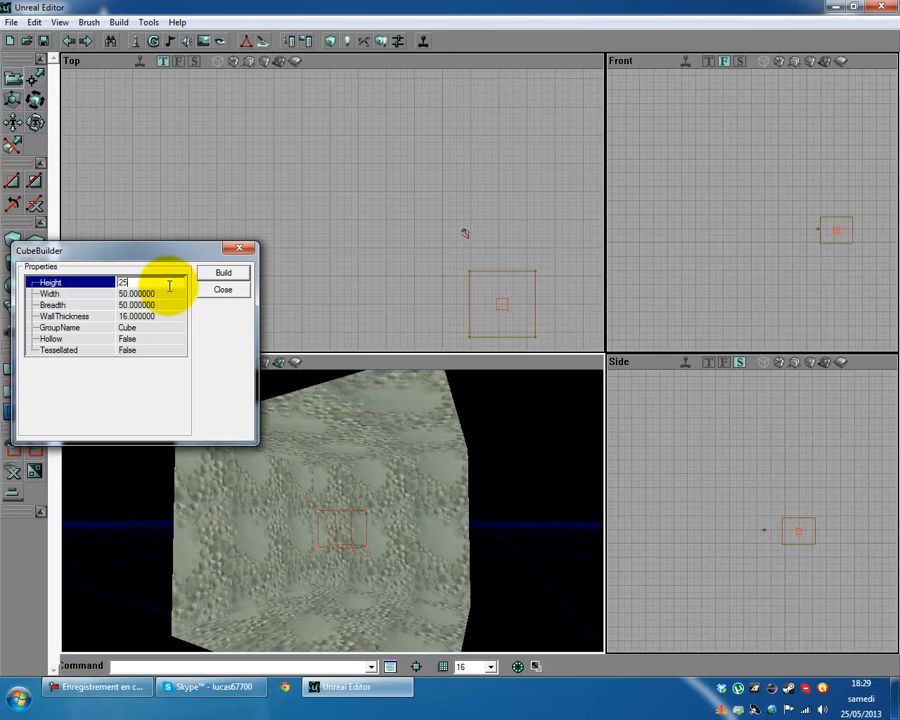
{"action": "type", "text": "250"}
{"action": "left_click", "coordinate": [170, 293]}
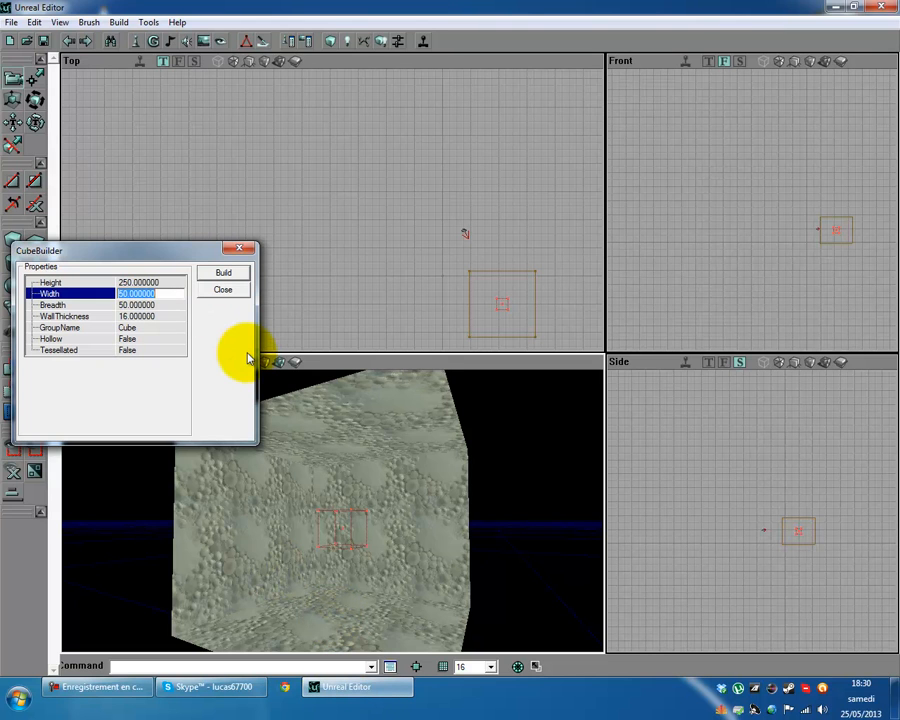
{"action": "right_click_drag", "start_coordinate": [348, 513], "coordinate": [338, 551]}
{"action": "left_click", "coordinate": [167, 294]}
{"action": "left_click_drag", "start_coordinate": [167, 294], "coordinate": [85, 293]}
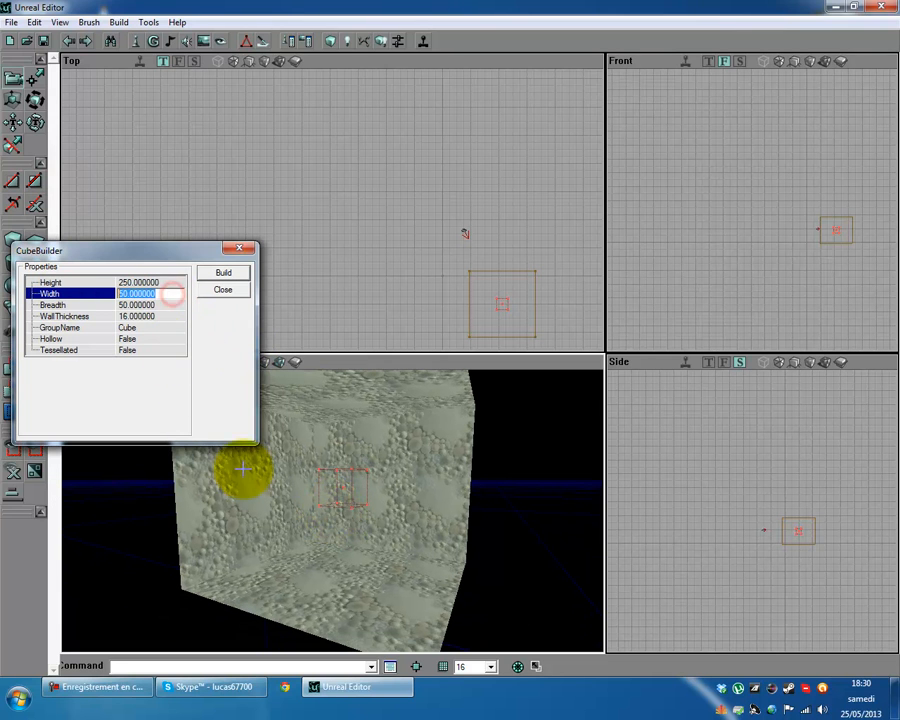
{"action": "left_click_drag", "start_coordinate": [376, 525], "coordinate": [300, 520]}
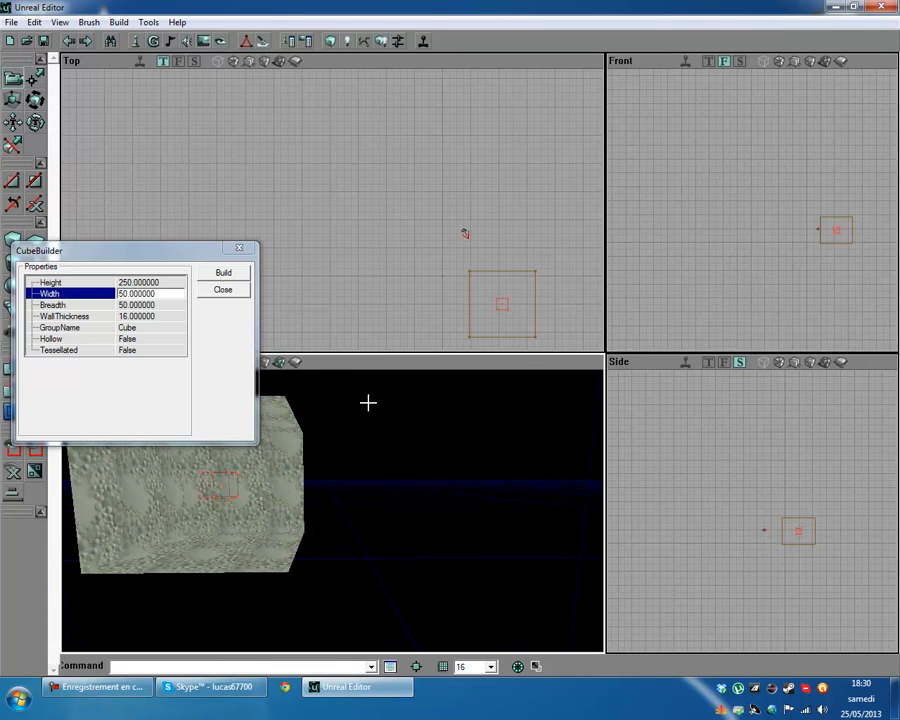
- Set the cube brush's width to 500 and breadth to 250, and build it
{"action": "left_click_drag", "start_coordinate": [167, 294], "coordinate": [101, 296]}
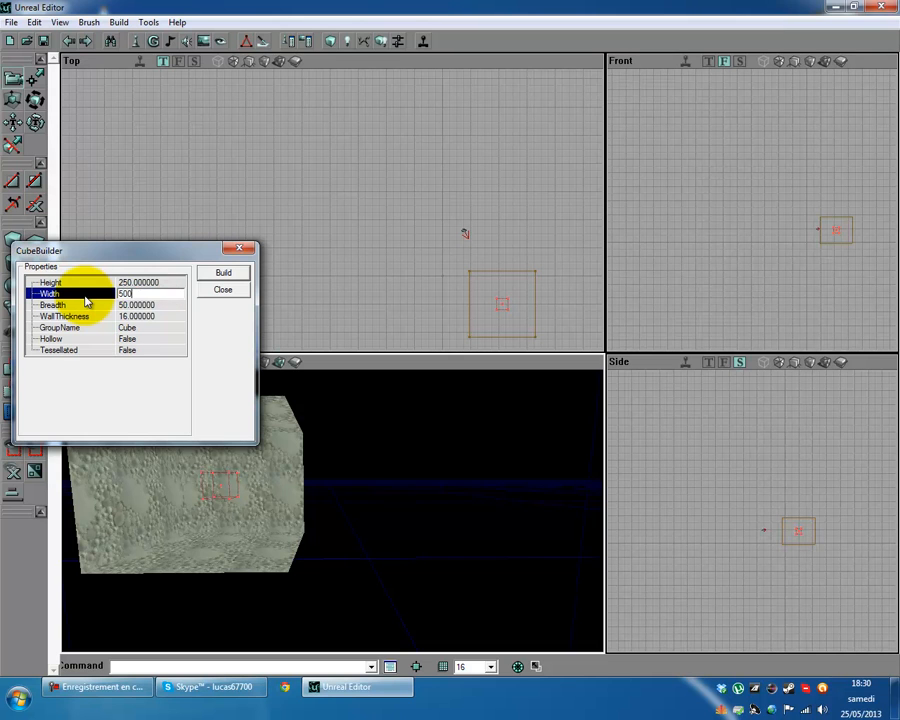
{"action": "type", "text": "500"}
{"action": "key", "text": "Tab"}
{"action": "type", "text": "25"}
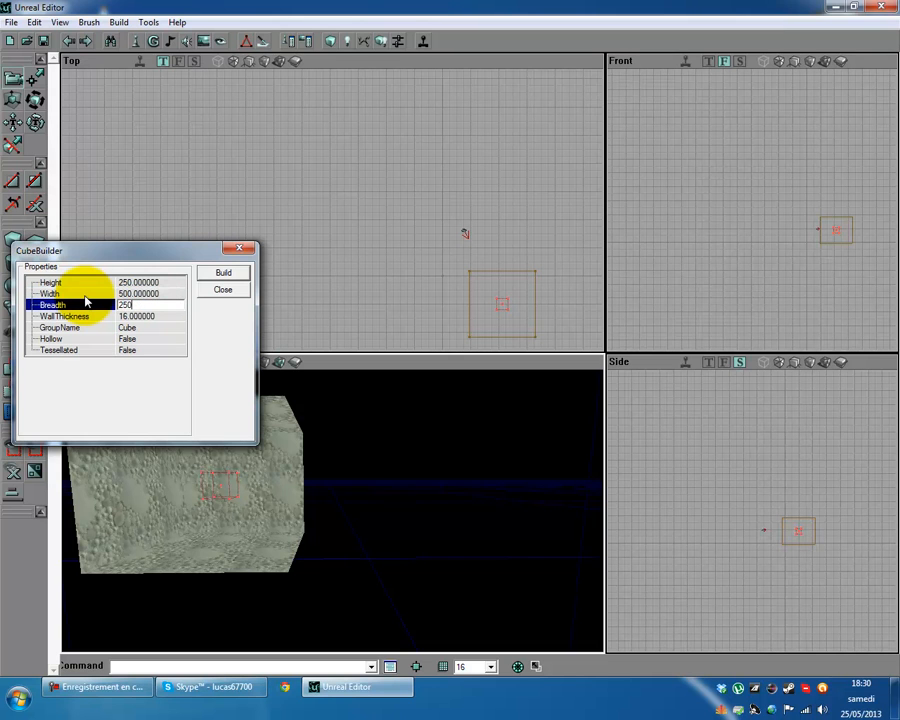
{"action": "type", "text": "0"}
{"action": "left_click", "coordinate": [228, 270]}
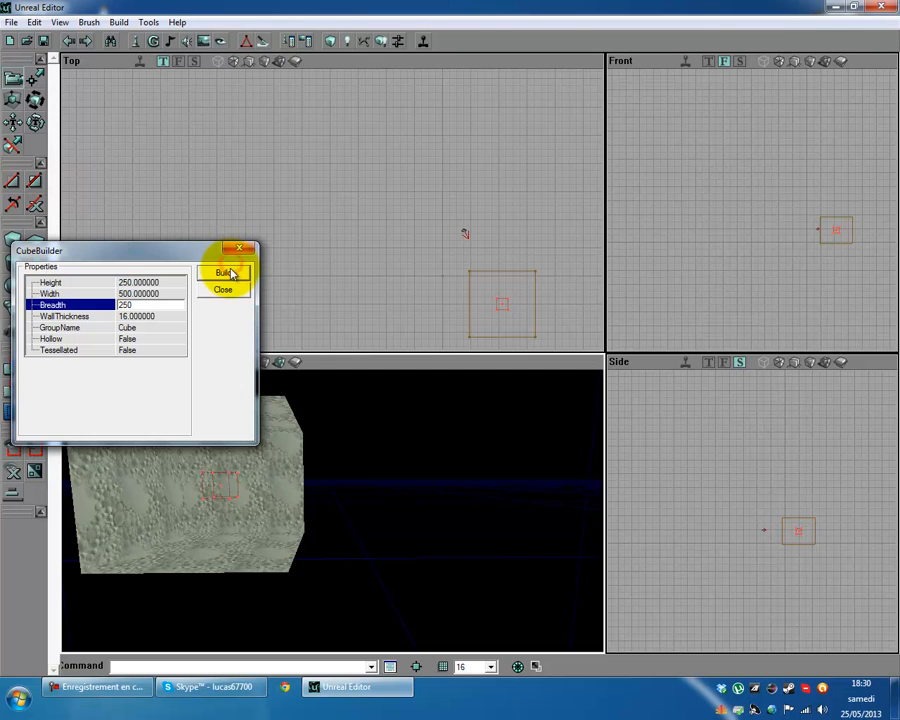
{"action": "mouse_move", "coordinate": [234, 524]}
{"action": "left_mouse_down"}
{"action": "mouse_move", "coordinate": [331, 508]}
{"action": "mouse_move", "coordinate": [234, 504]}
{"action": "left_mouse_up"}
{"action": "left_click", "coordinate": [226, 271]}
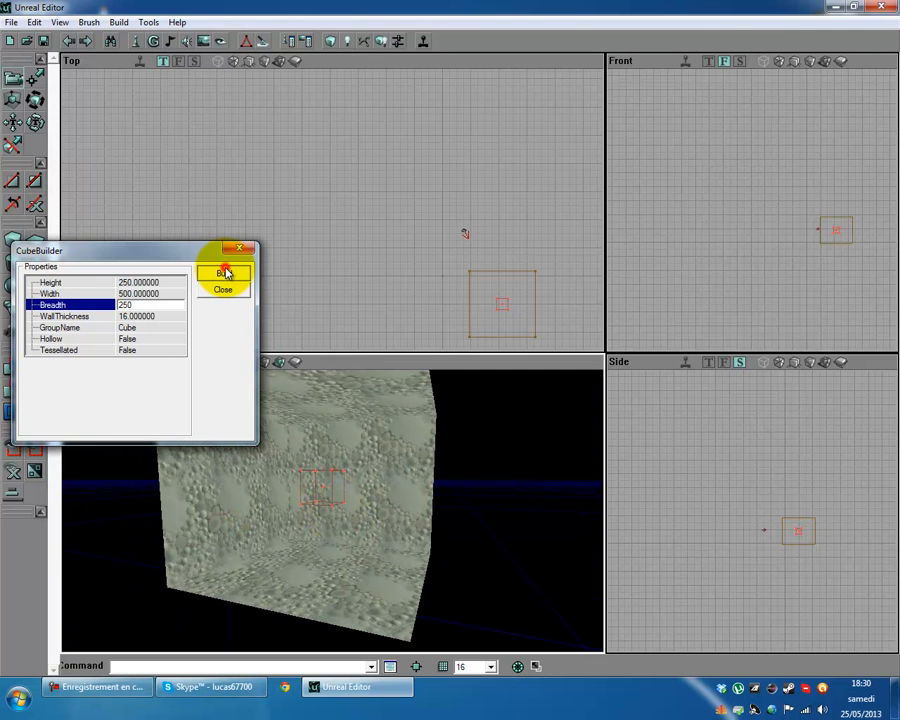
{"action": "left_click", "coordinate": [223, 289]}
- Move the new brush in the Top view until its short side lies flush against the room's upper wall
{"action": "left_click", "coordinate": [358, 318]}
{"action": "left_click_drag", "start_coordinate": [333, 210], "coordinate": [335, 211]}
{"action": "left_click_drag", "start_coordinate": [358, 318], "coordinate": [334, 211]}
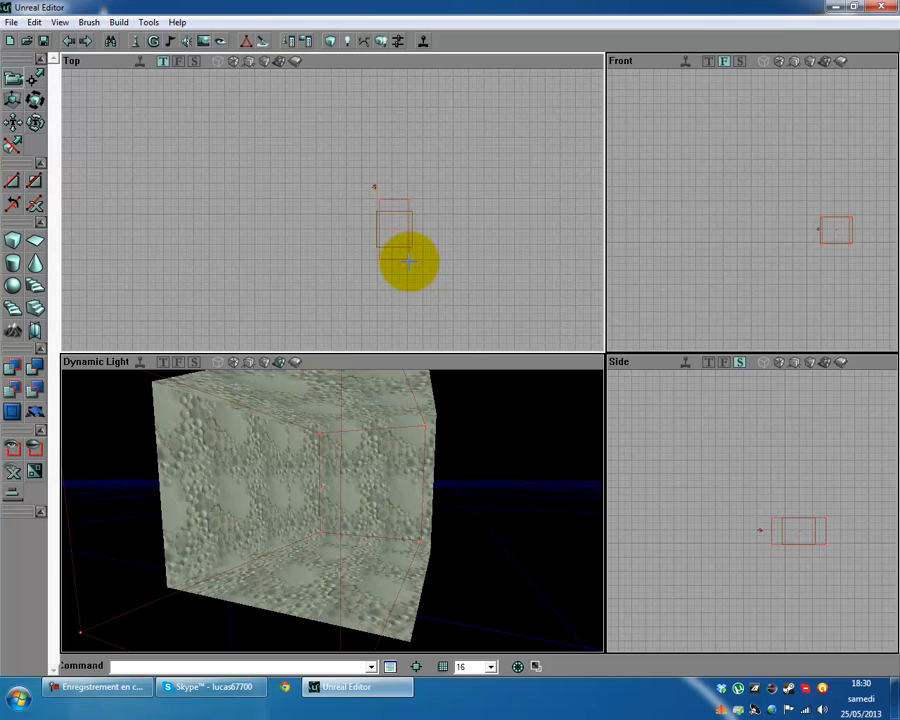
{"action": "left_click_drag", "start_coordinate": [408, 268], "coordinate": [333, 210]}
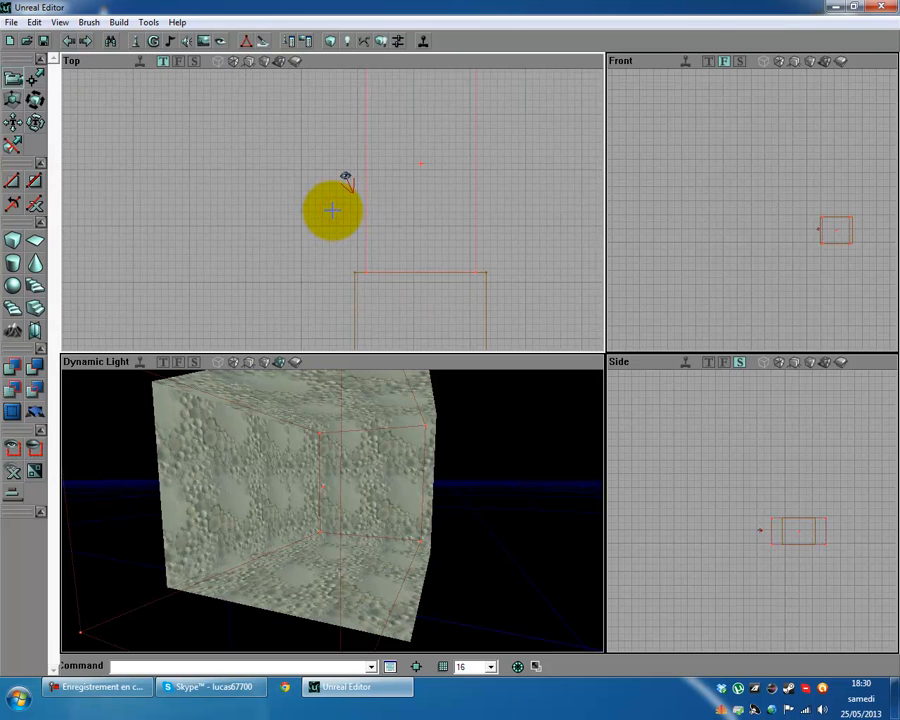
- Fine-tune the corridor brush's position in the Top view so it sits centred and flush against the room's upper wall
{"action": "left_click_drag", "start_coordinate": [530, 289], "coordinate": [332, 209]}
{"action": "mouse_move", "coordinate": [530, 290]}
{"action": "left_mouse_down"}
{"action": "mouse_move", "coordinate": [333, 205]}
{"action": "mouse_move", "coordinate": [331, 212]}
{"action": "mouse_move", "coordinate": [335, 194]}
{"action": "mouse_move", "coordinate": [343, 220]}
{"action": "mouse_move", "coordinate": [331, 210]}
{"action": "left_mouse_up"}
{"action": "left_click_drag", "start_coordinate": [345, 557], "coordinate": [331, 511]}
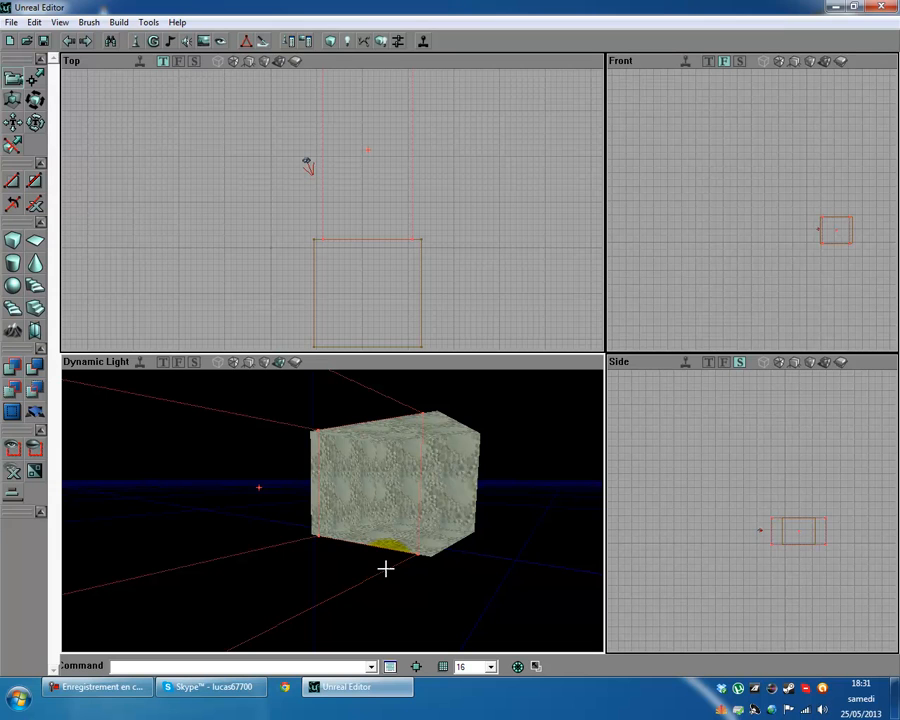
{"action": "left_click", "coordinate": [411, 207]}
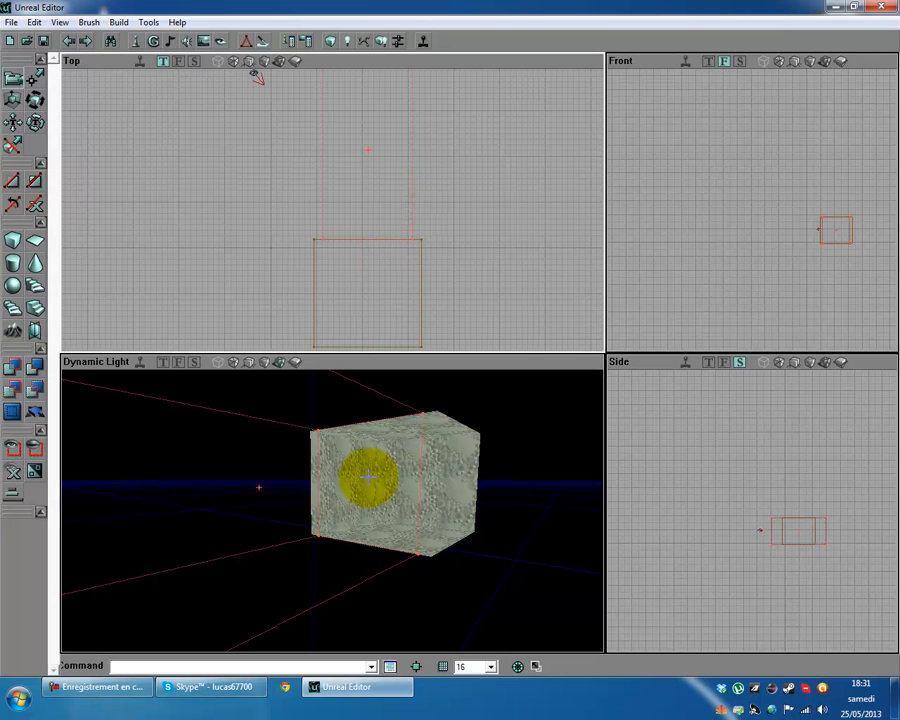
{"action": "scroll", "coordinate": [331, 208], "scroll_direction": "down", "scroll_amount": 2}
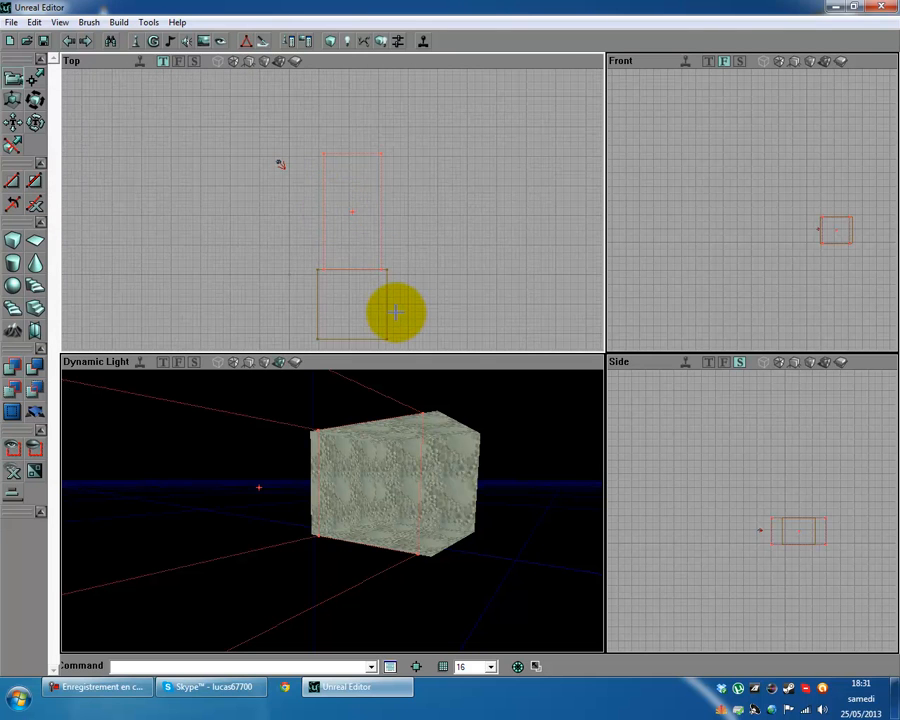
{"action": "mouse_move", "coordinate": [396, 312]}
{"action": "left_mouse_down", "text": "shift"}
{"action": "mouse_move", "coordinate": [336, 210]}
{"action": "mouse_move", "coordinate": [317, 217]}
{"action": "mouse_move", "coordinate": [340, 203]}
{"action": "mouse_move", "coordinate": [332, 210]}
{"action": "left_mouse_up", "text": "shift"}
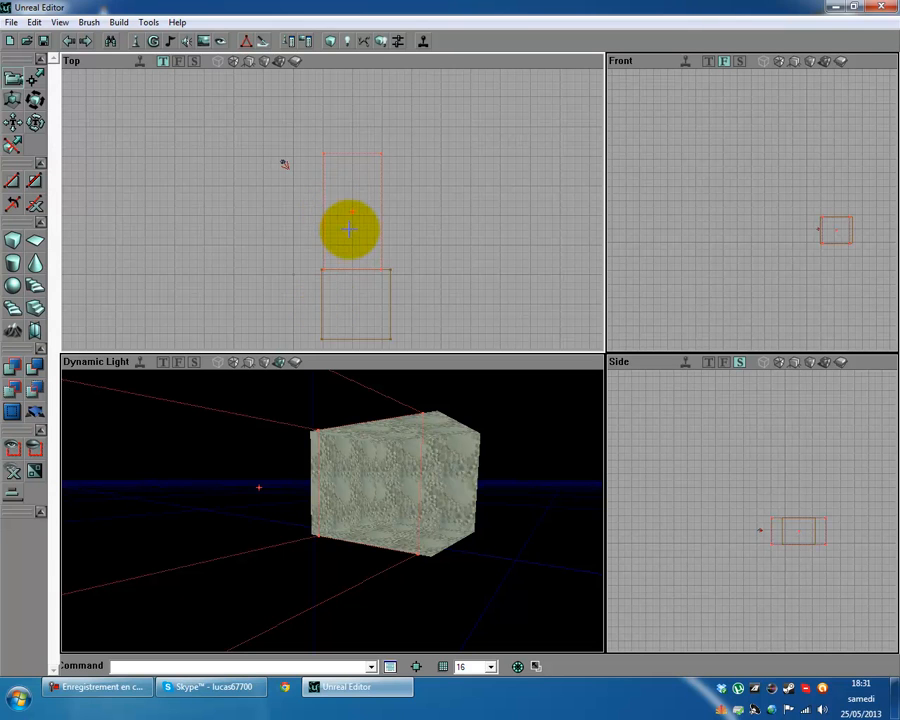
{"action": "left_click_drag", "start_coordinate": [352, 212], "coordinate": [331, 211], "text": "ctrl"}
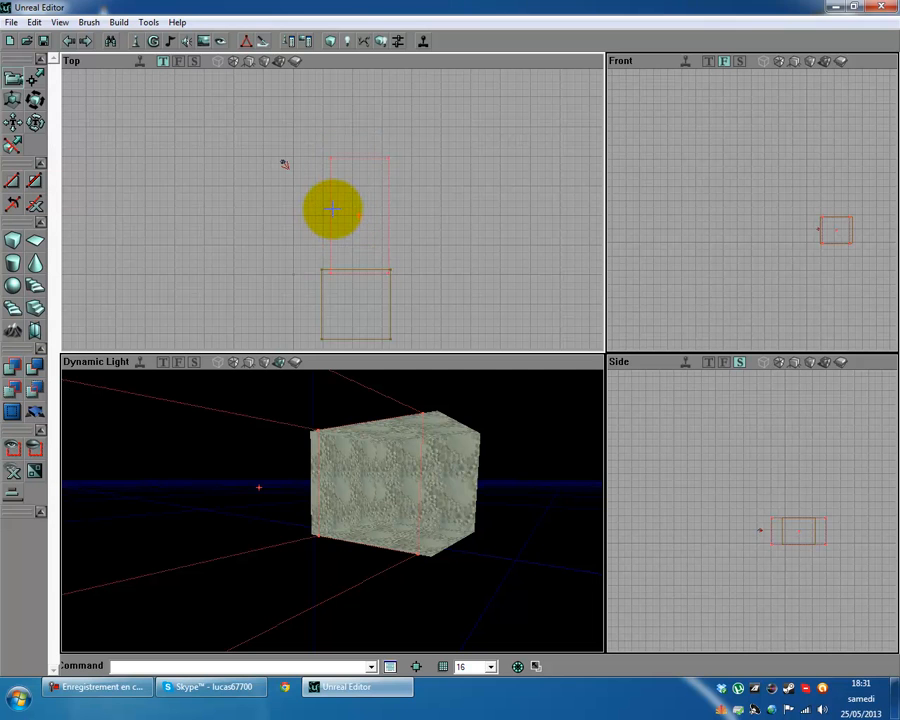
{"action": "left_click_drag", "start_coordinate": [763, 211], "coordinate": [752, 208], "text": "ctrl"}
- Check the corridor brush's alignment with the room in the Front and 3D views, and review the Top, Front and Side orientations
{"action": "mouse_move", "coordinate": [701, 250]}
{"action": "left_mouse_down"}
{"action": "mouse_move", "coordinate": [751, 209]}
{"action": "mouse_move", "coordinate": [747, 215]}
{"action": "left_mouse_up"}
{"action": "mouse_move", "coordinate": [731, 257]}
{"action": "left_mouse_down"}
{"action": "mouse_move", "coordinate": [751, 197]}
{"action": "mouse_move", "coordinate": [751, 221]}
{"action": "mouse_move", "coordinate": [752, 209]}
{"action": "left_mouse_up"}
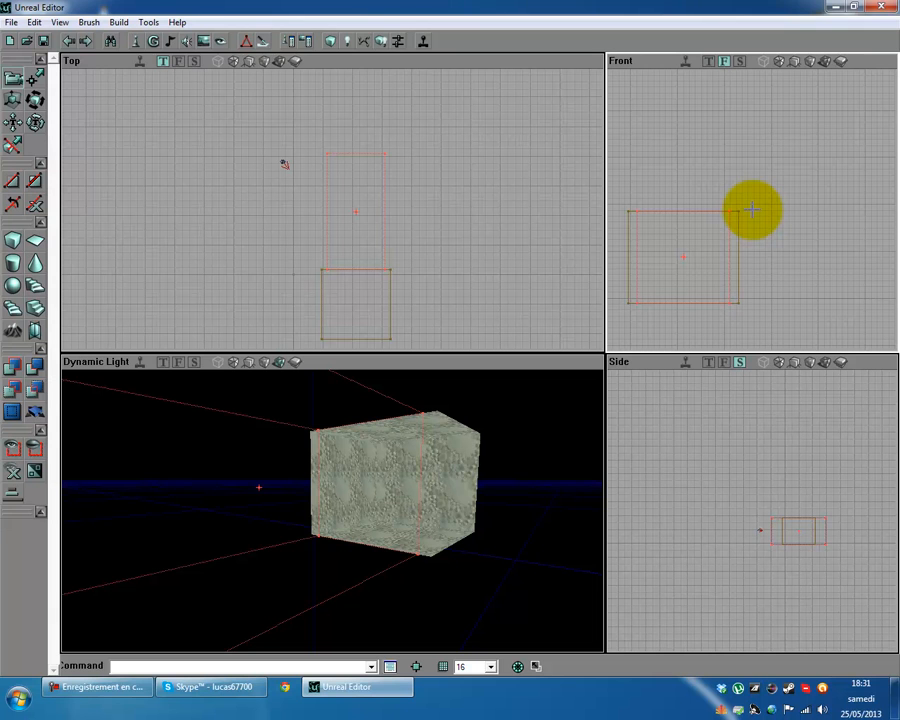
{"action": "mouse_move", "coordinate": [544, 307]}
{"action": "left_mouse_down"}
{"action": "mouse_move", "coordinate": [331, 213]}
{"action": "mouse_move", "coordinate": [545, 308]}
{"action": "left_mouse_up"}
{"action": "left_click_drag", "start_coordinate": [466, 452], "coordinate": [332, 510]}
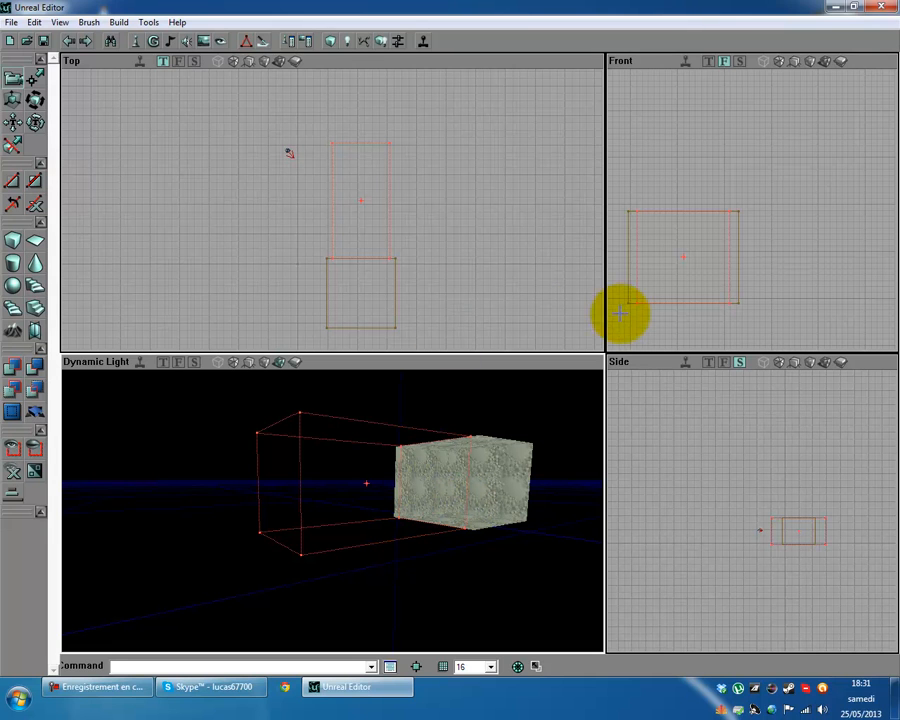
{"action": "left_click_drag", "start_coordinate": [676, 324], "coordinate": [752, 209]}
{"action": "left_click_drag", "start_coordinate": [685, 155], "coordinate": [752, 209]}
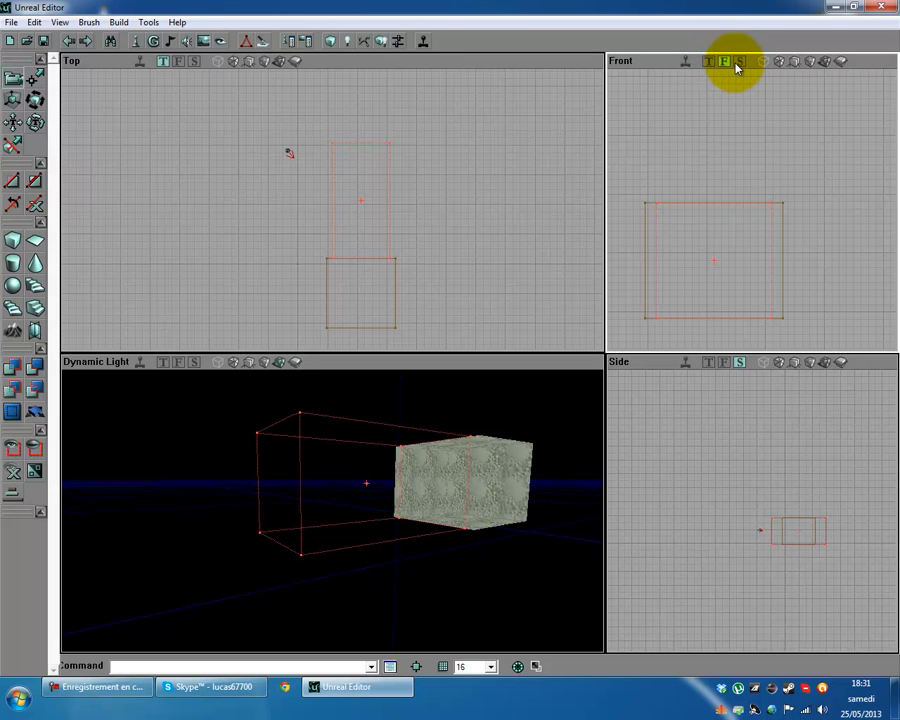
{"action": "left_click", "coordinate": [177, 63]}
{"action": "left_click", "coordinate": [196, 64]}
{"action": "left_click", "coordinate": [165, 63]}
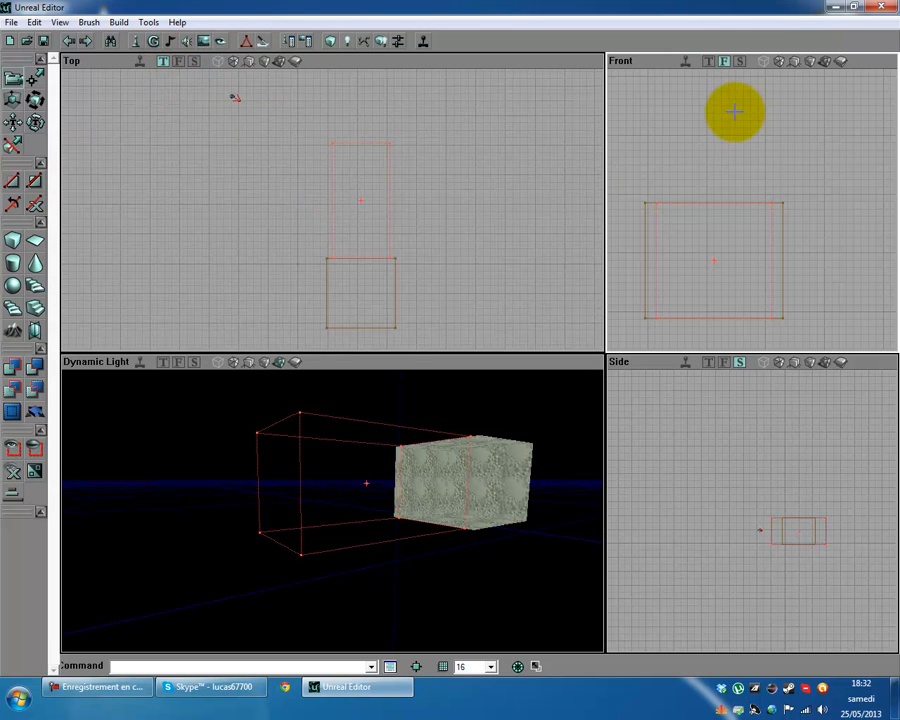
- Lower the corridor brush in the Side view so its base lies below the room's floor while its end stays against the wall
{"action": "left_click_drag", "start_coordinate": [742, 484], "coordinate": [751, 510]}
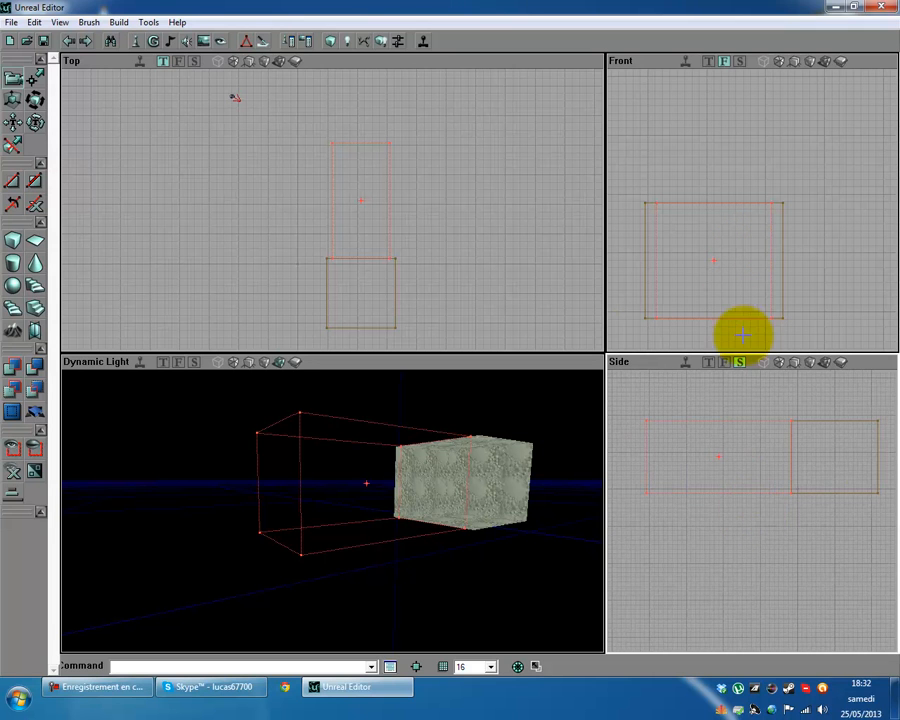
{"action": "left_click", "coordinate": [723, 420]}
{"action": "left_click", "coordinate": [745, 454]}
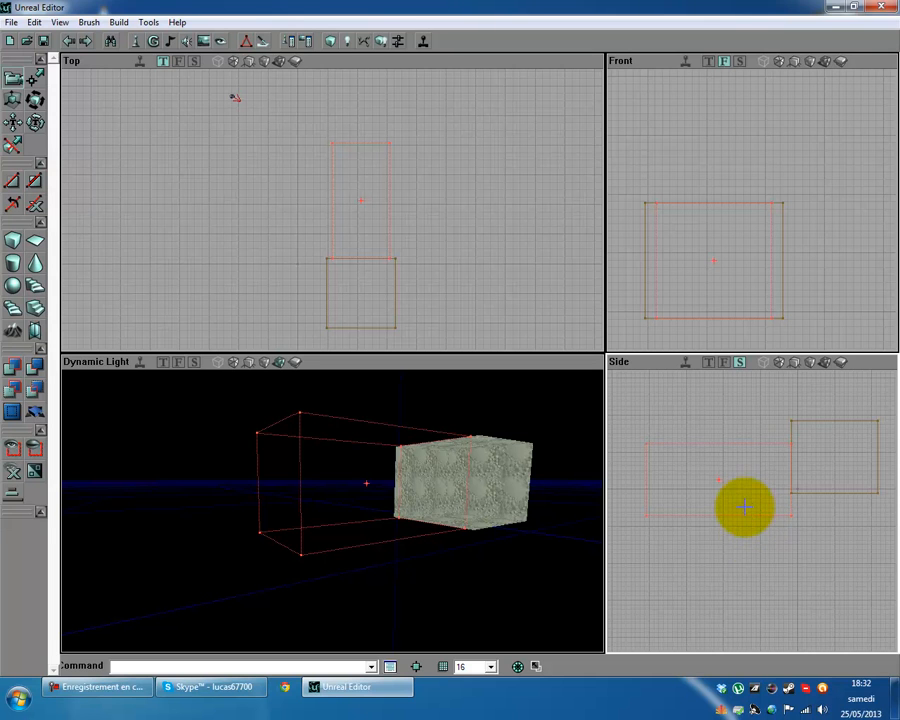
{"action": "scroll", "coordinate": [753, 515], "scroll_direction": "up", "scroll_amount": 3}
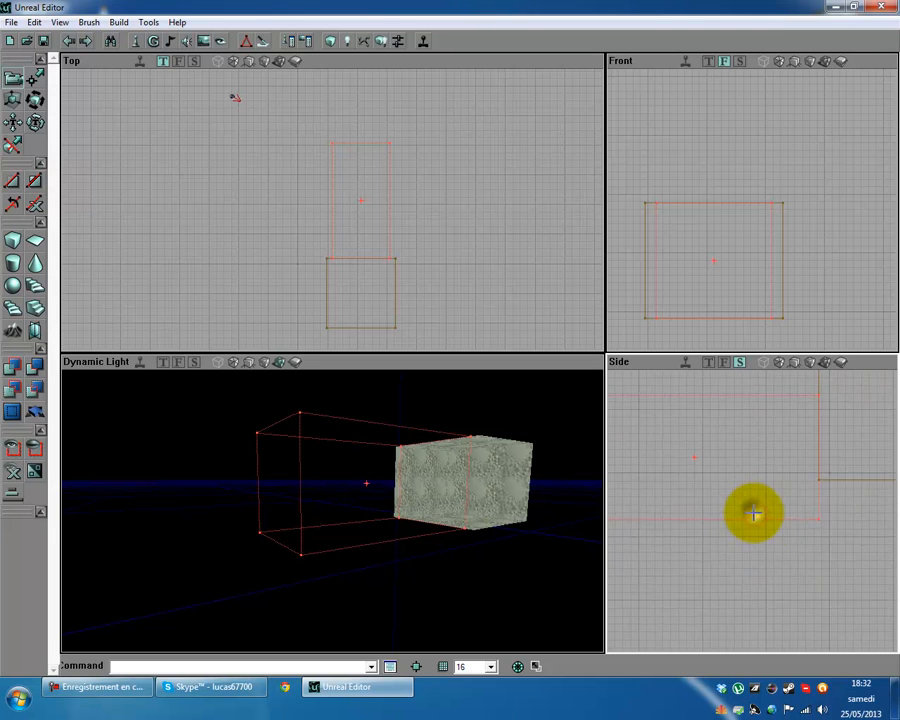
{"action": "left_click_drag", "start_coordinate": [443, 556], "coordinate": [333, 510]}
{"action": "left_click_drag", "start_coordinate": [388, 510], "coordinate": [371, 536]}
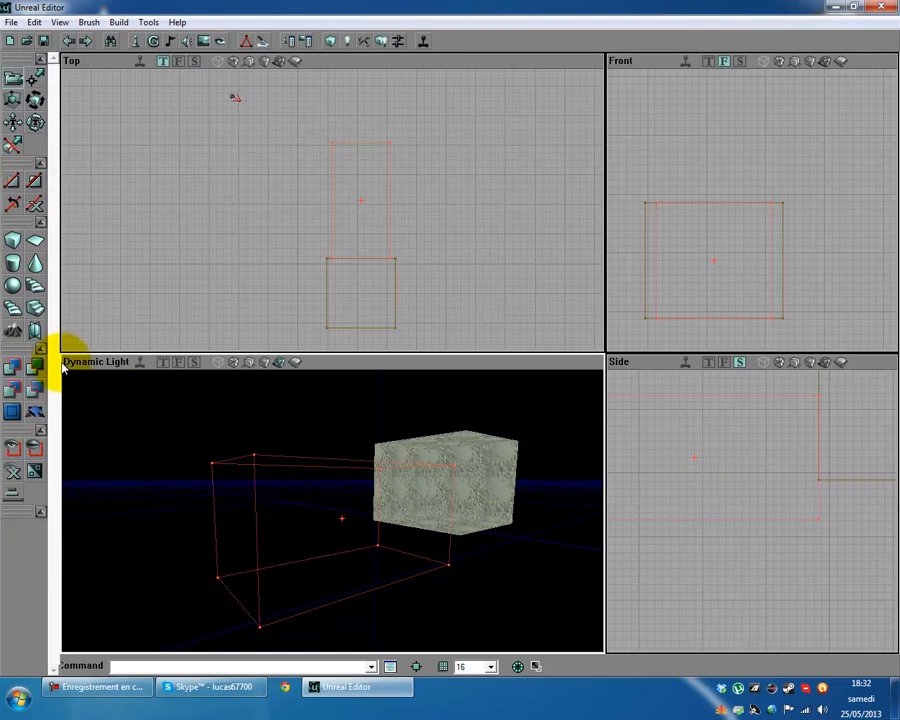
- Subtract the lowered corridor brush and inspect the opening between the corridor and the room in the 3D view
{"action": "left_click", "coordinate": [16, 367]}
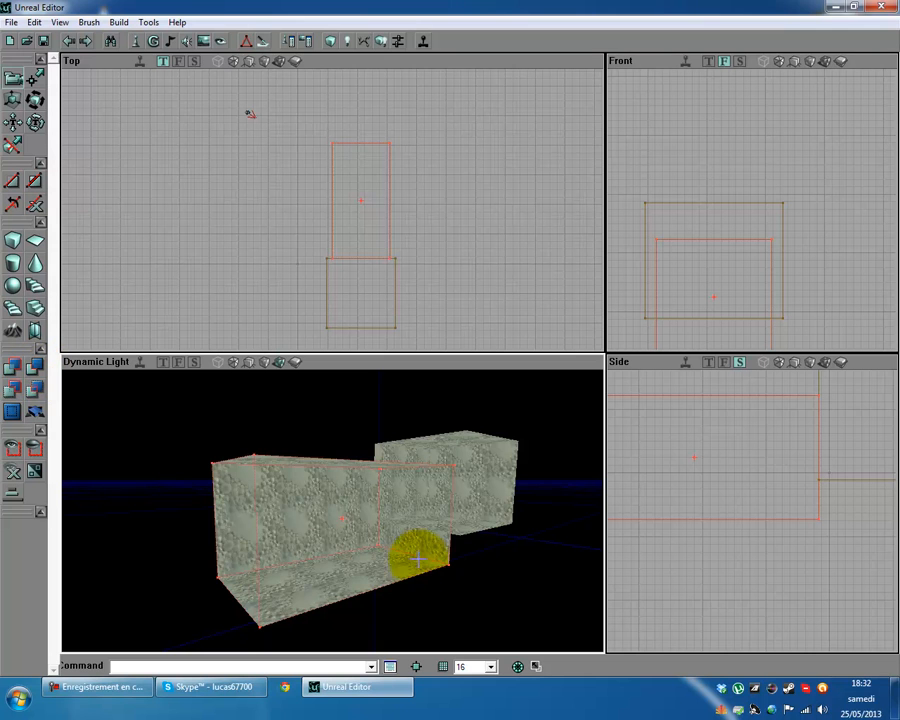
{"action": "mouse_move", "coordinate": [422, 560]}
{"action": "left_mouse_down"}
{"action": "mouse_move", "coordinate": [336, 508]}
{"action": "mouse_move", "coordinate": [341, 494]}
{"action": "mouse_move", "coordinate": [331, 513]}
{"action": "left_mouse_up"}
{"action": "left_click_drag", "start_coordinate": [371, 259], "coordinate": [334, 210]}
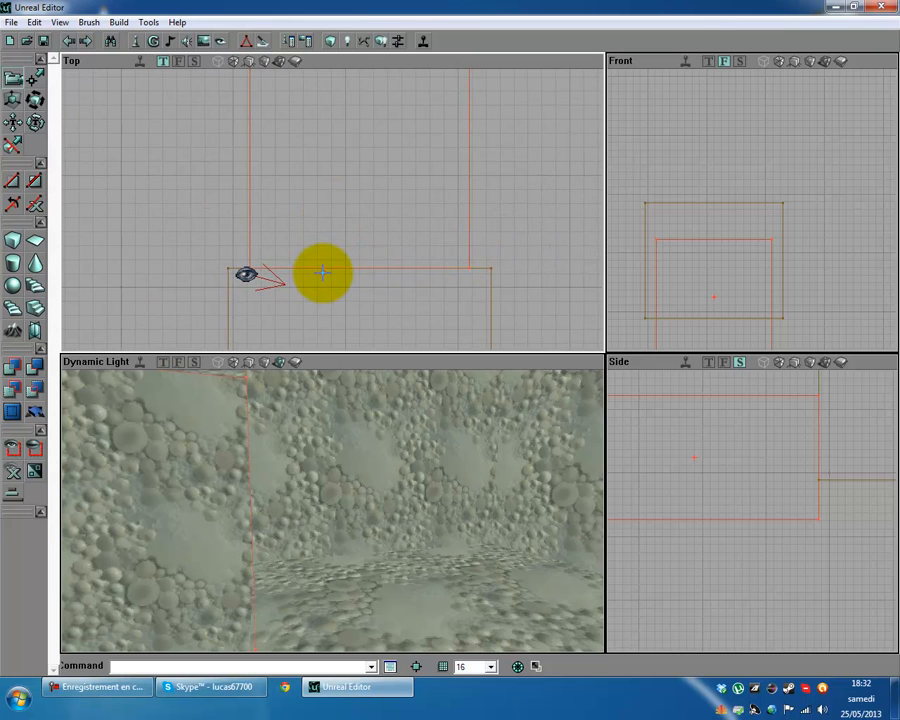
{"action": "left_click", "coordinate": [323, 273]}
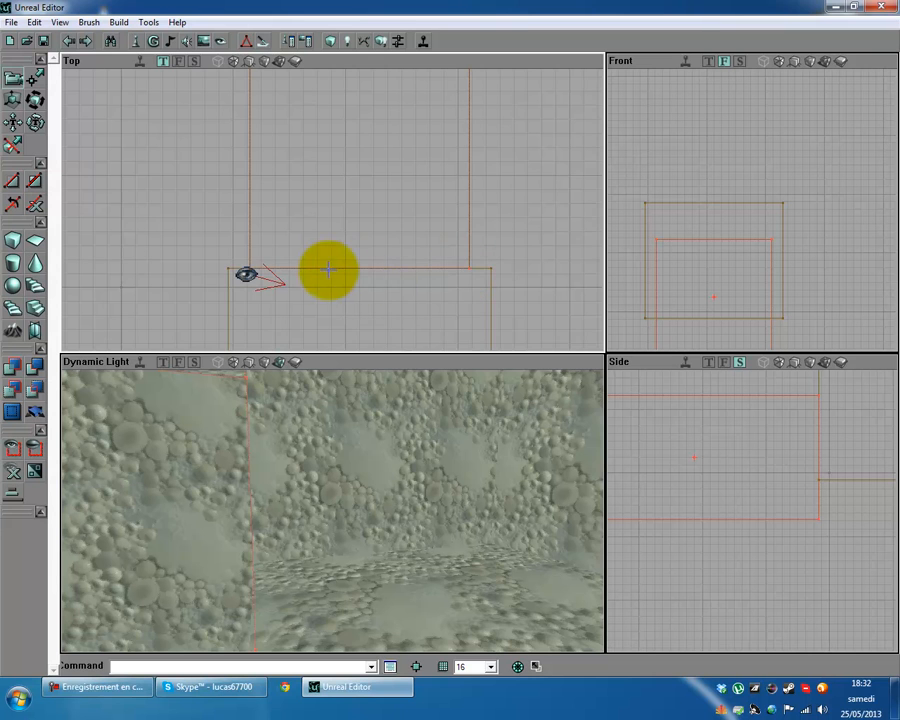
{"action": "left_click_drag", "start_coordinate": [323, 278], "coordinate": [333, 210]}
{"action": "left_click_drag", "start_coordinate": [387, 504], "coordinate": [333, 513]}
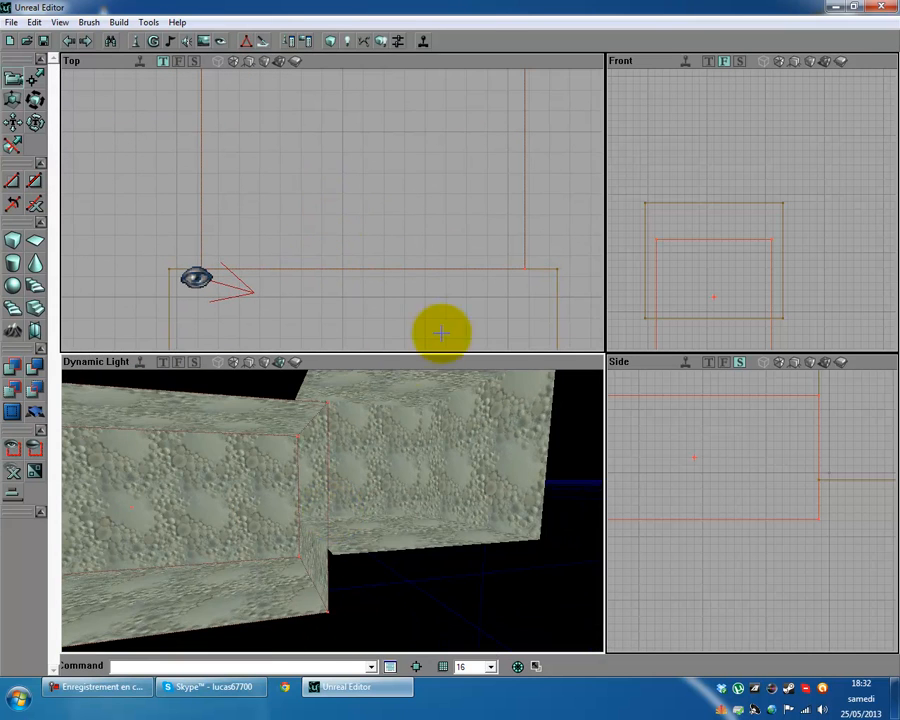
{"action": "left_click_drag", "start_coordinate": [312, 560], "coordinate": [390, 526]}
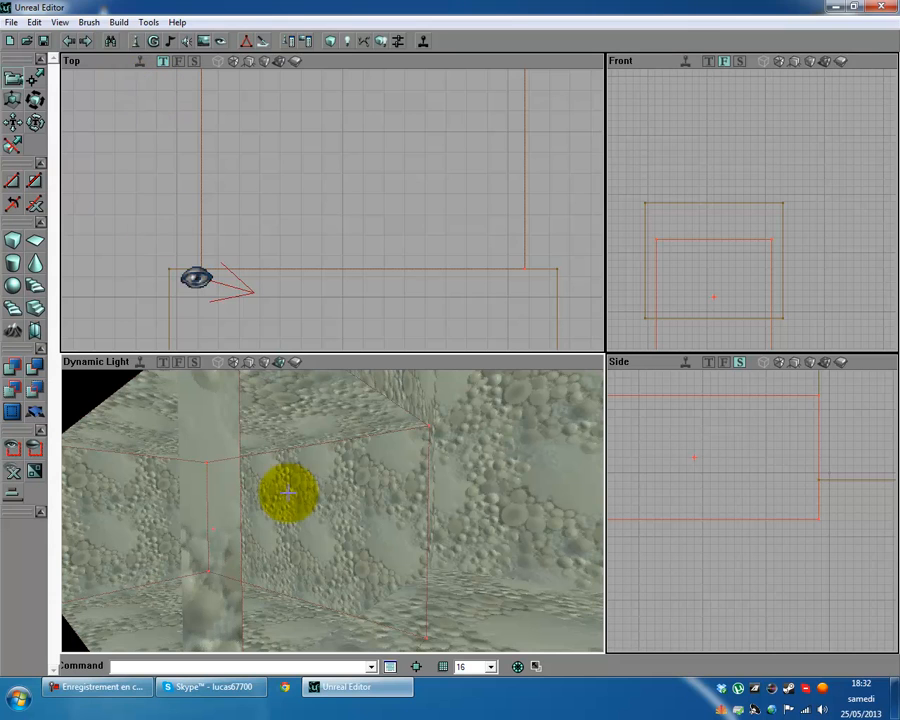
- Undo the corridor subtraction and try subtracting it with a small gap between the brush and the room's wall
{"action": "left_click", "coordinate": [70, 42]}
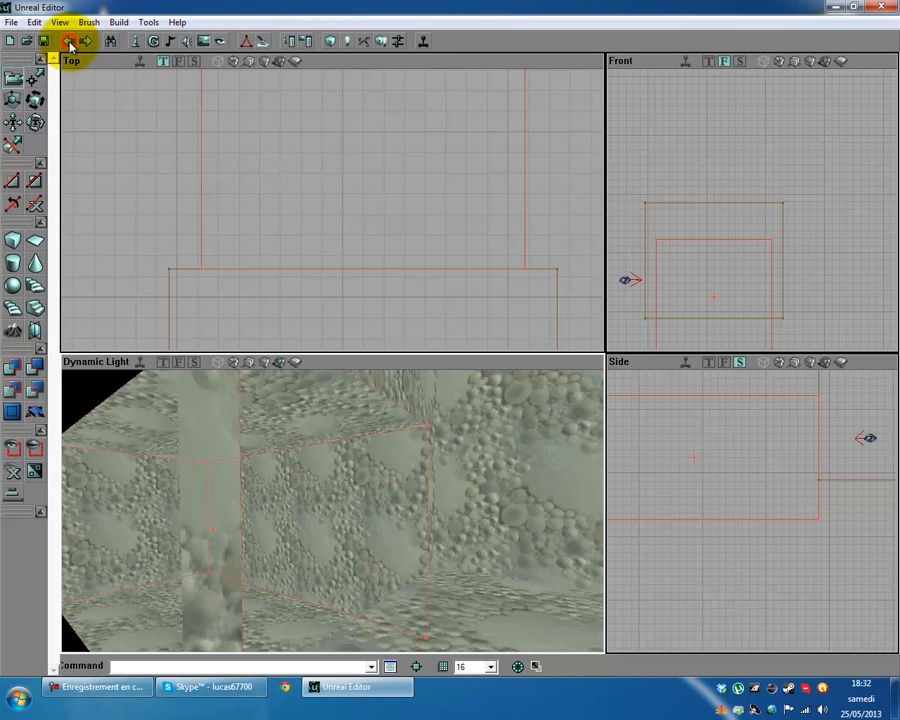
{"action": "left_click", "coordinate": [70, 42]}
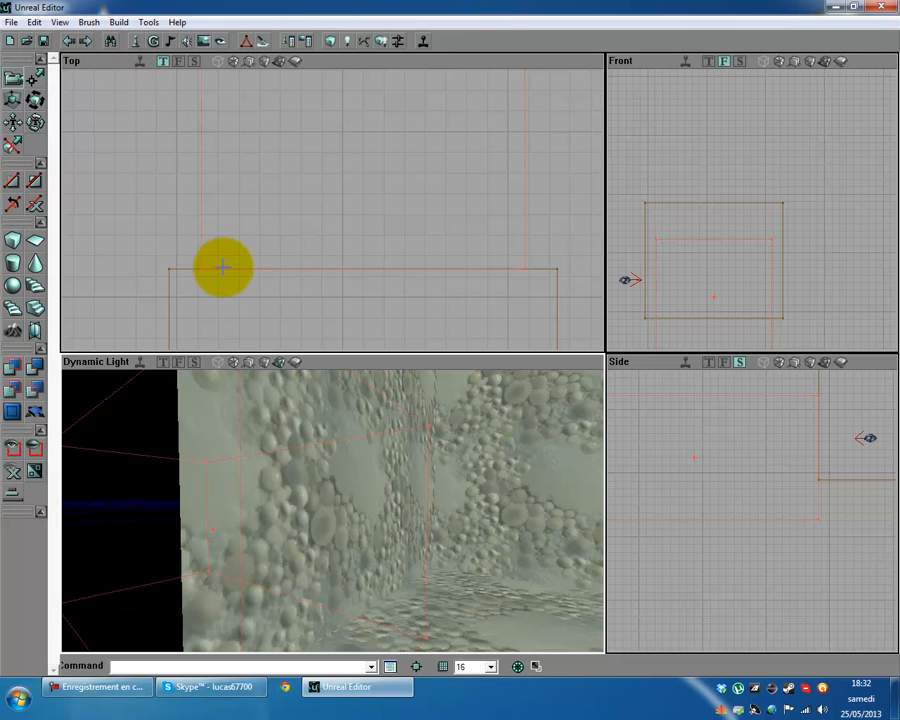
{"action": "left_click", "coordinate": [231, 261]}
{"action": "left_click_drag", "start_coordinate": [332, 209], "coordinate": [332, 189], "text": "ctrl"}
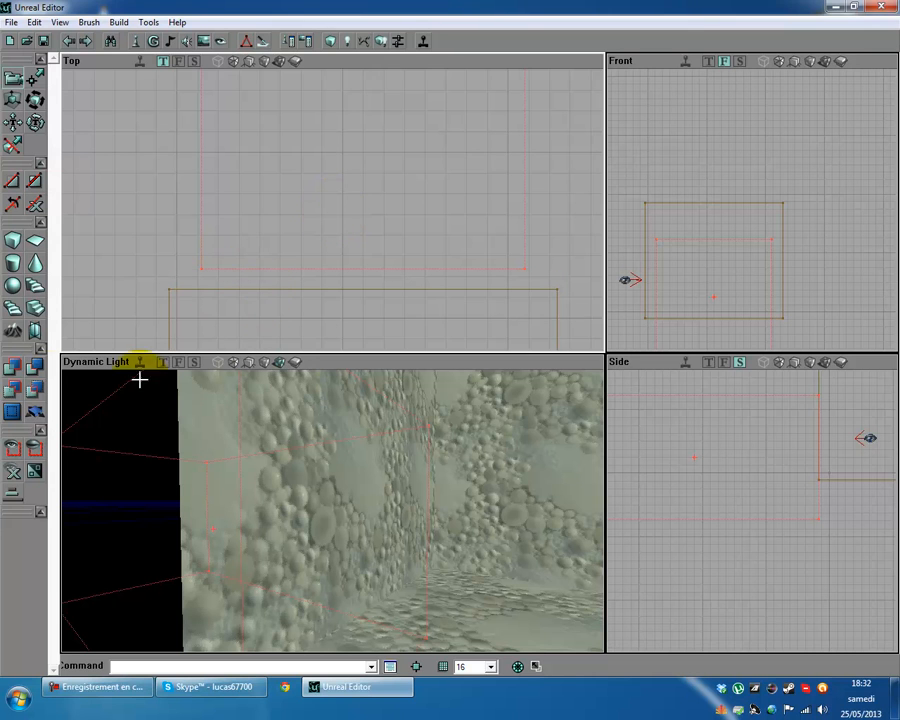
{"action": "left_click", "coordinate": [34, 376]}
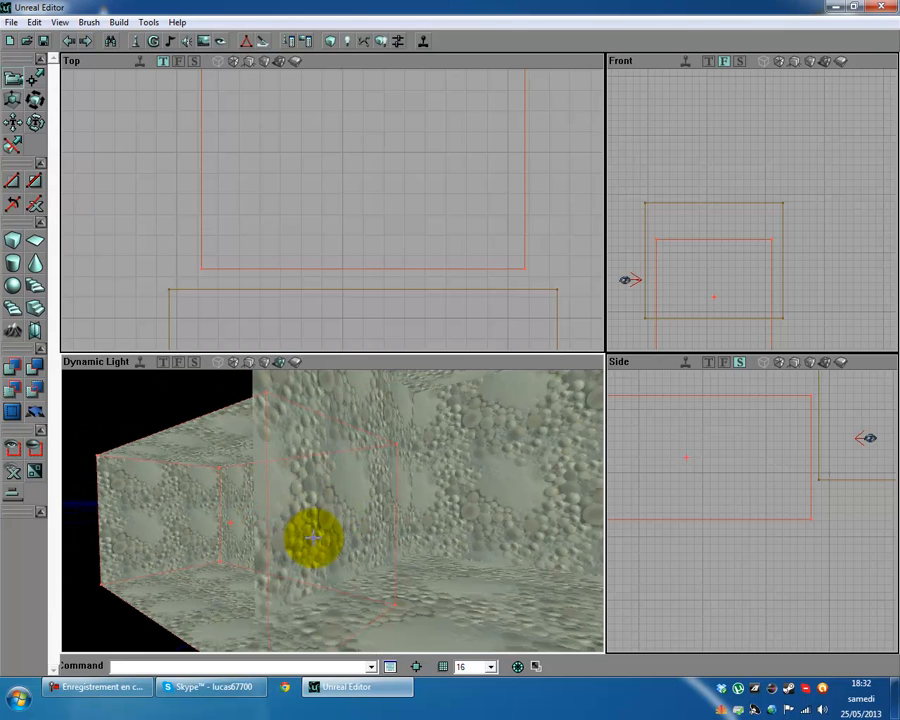
- Undo the gapped subtraction and subtract the corridor with the brush moved back flush against the room's wall
{"action": "left_click", "coordinate": [67, 41]}
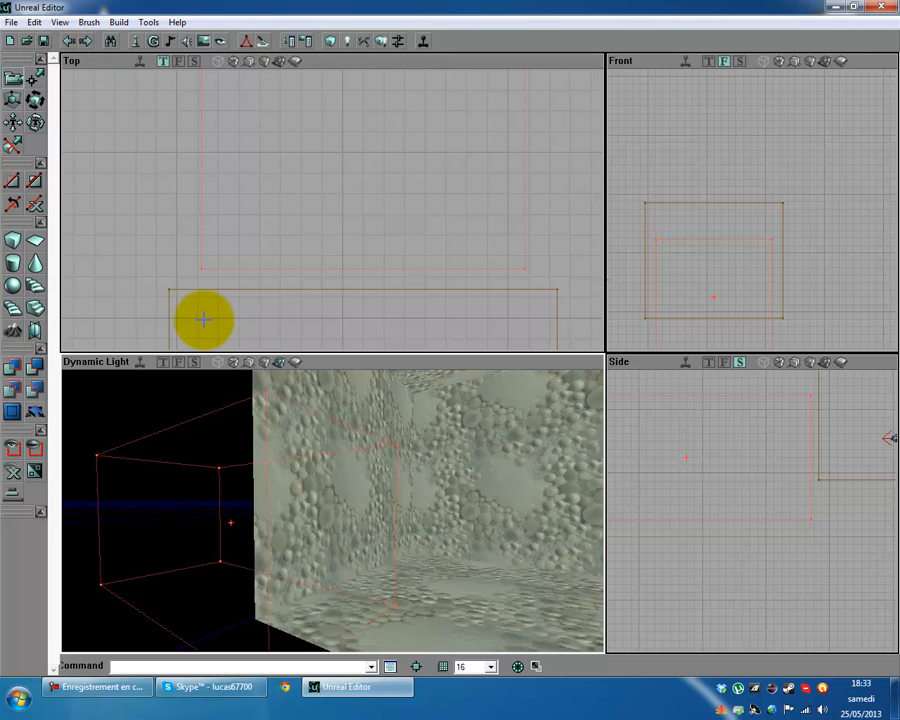
{"action": "left_click", "coordinate": [249, 274]}
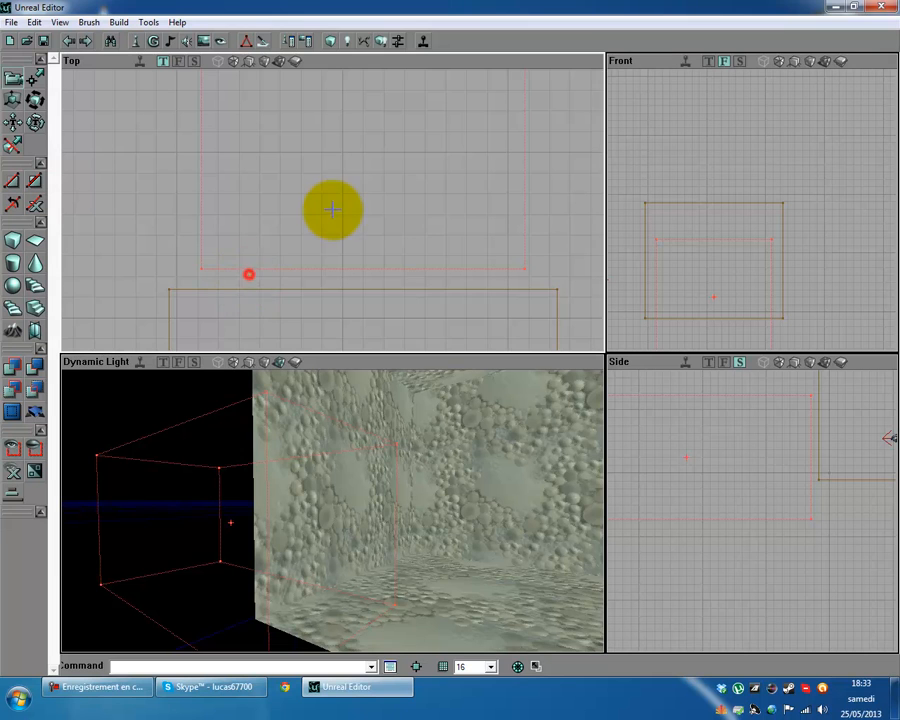
{"action": "left_click", "coordinate": [331, 512]}
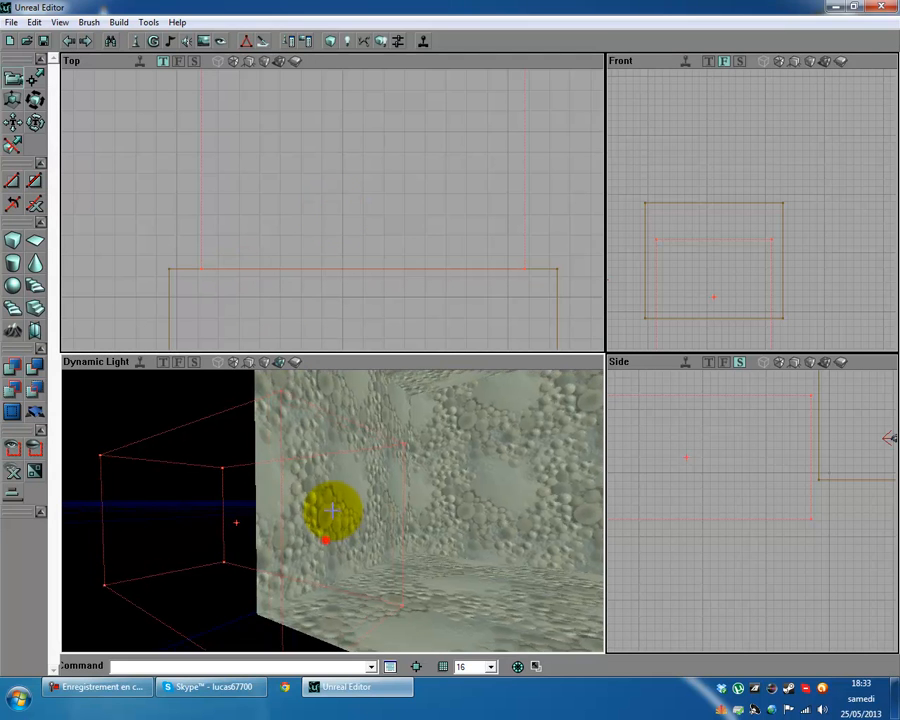
{"action": "left_click", "coordinate": [36, 372]}
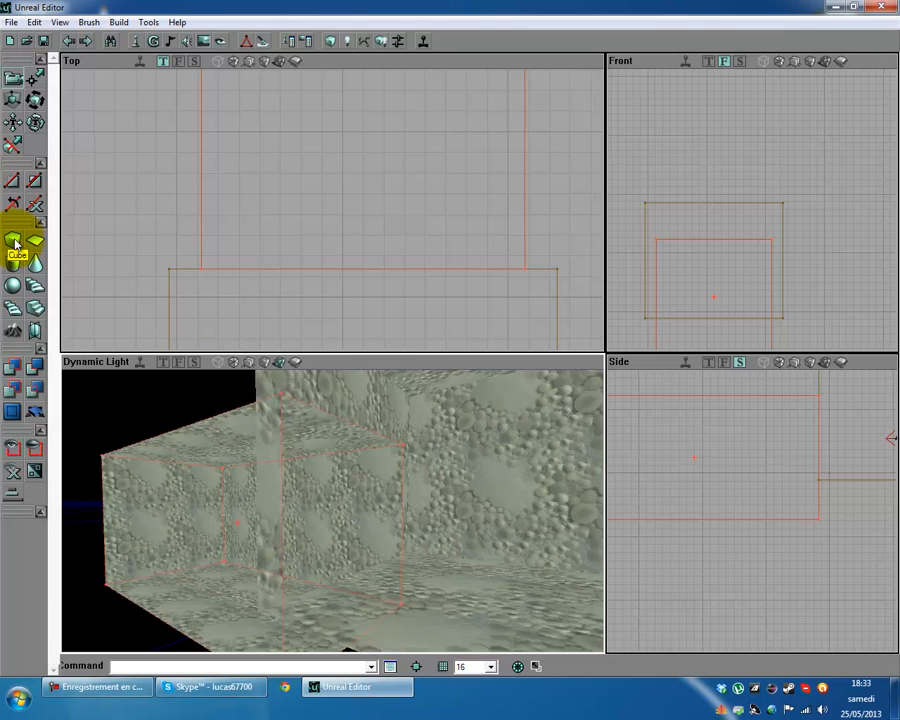
{"action": "mouse_move", "coordinate": [356, 496]}
{"action": "left_mouse_down"}
{"action": "mouse_move", "coordinate": [338, 527]}
{"action": "mouse_move", "coordinate": [332, 510]}
{"action": "mouse_move", "coordinate": [366, 502]}
{"action": "left_mouse_up"}
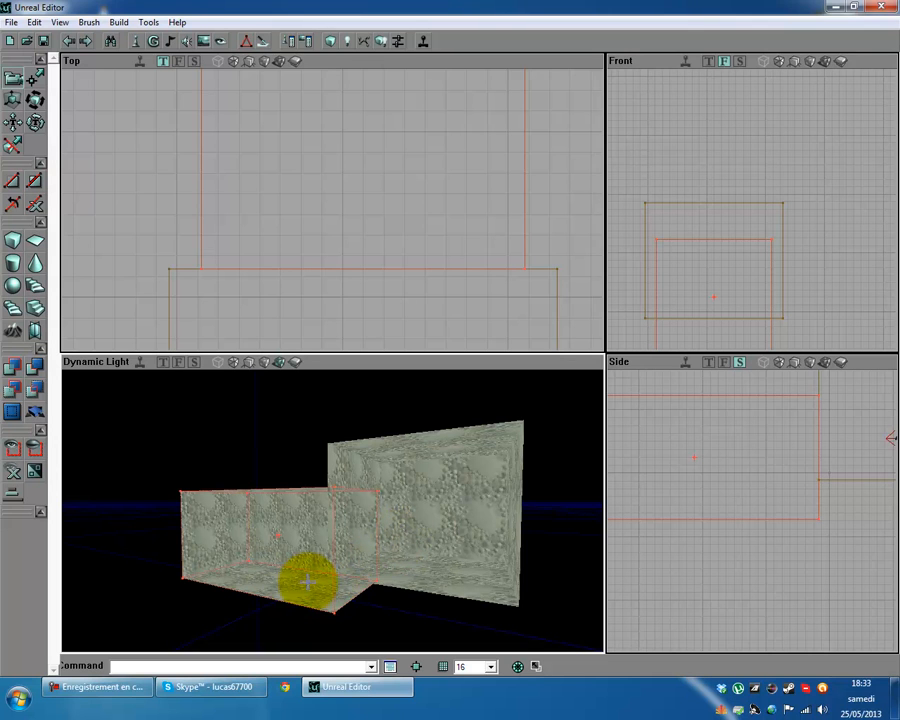
{"action": "mouse_move", "coordinate": [275, 569]}
{"action": "left_mouse_down"}
{"action": "mouse_move", "coordinate": [331, 508]}
{"action": "mouse_move", "coordinate": [385, 520]}
{"action": "left_mouse_up"}
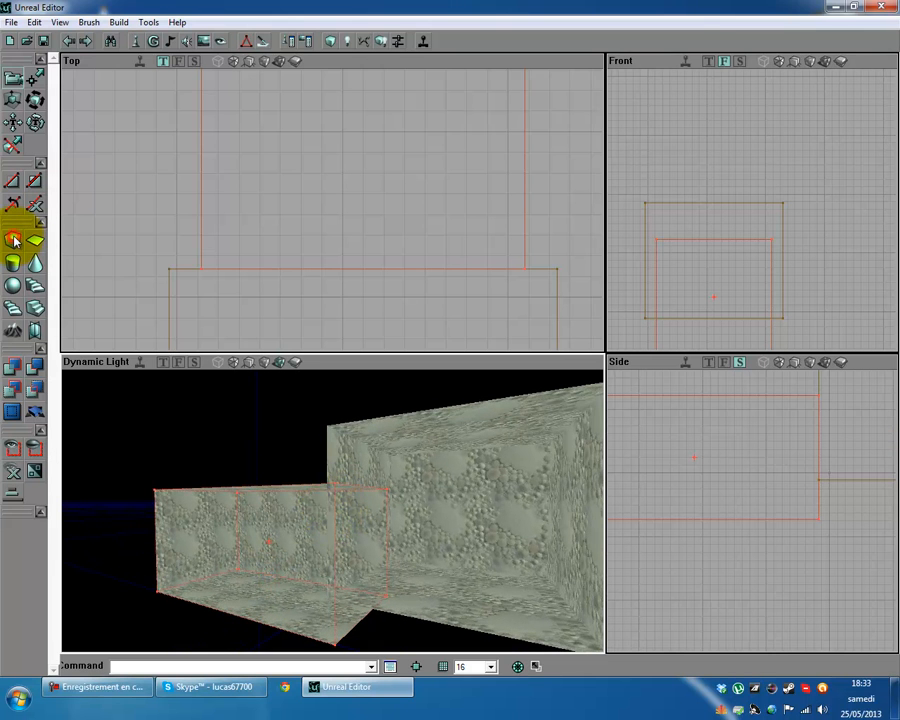
- Set the cube brush's width and breadth to 300 in the cube builder and build it
{"action": "right_click", "coordinate": [13, 240]}
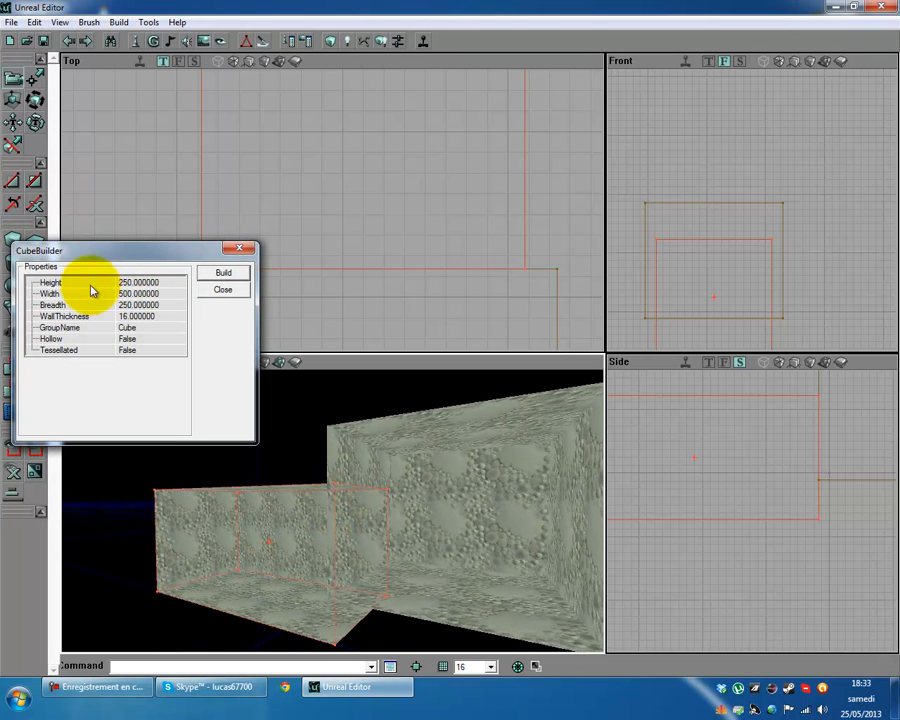
{"action": "left_click", "coordinate": [178, 292]}
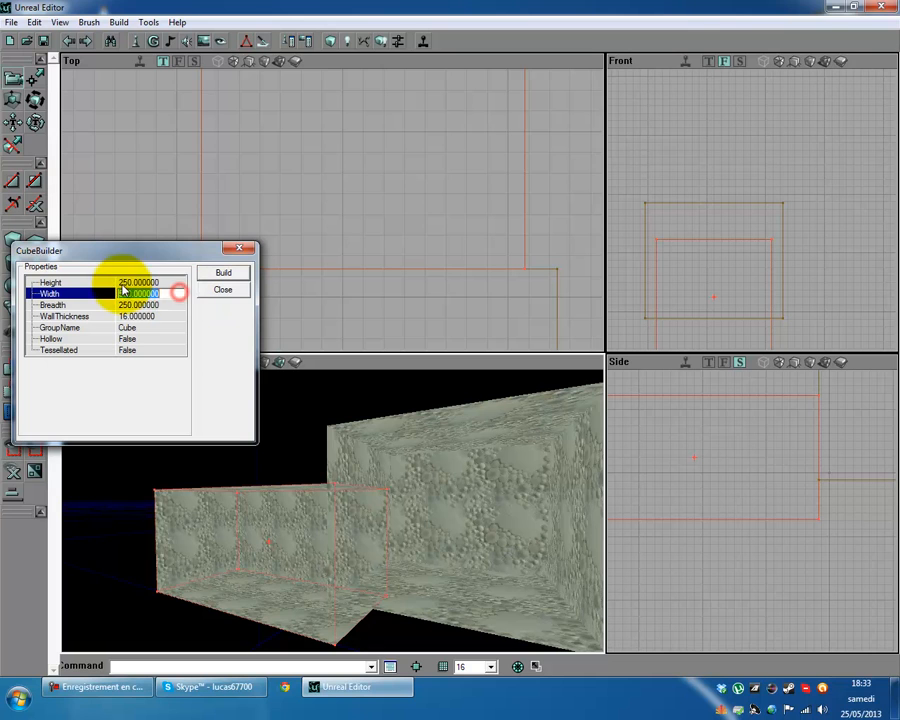
{"action": "type", "text": "300"}
{"action": "left_click", "coordinate": [176, 305]}
{"action": "type", "text": "300"}
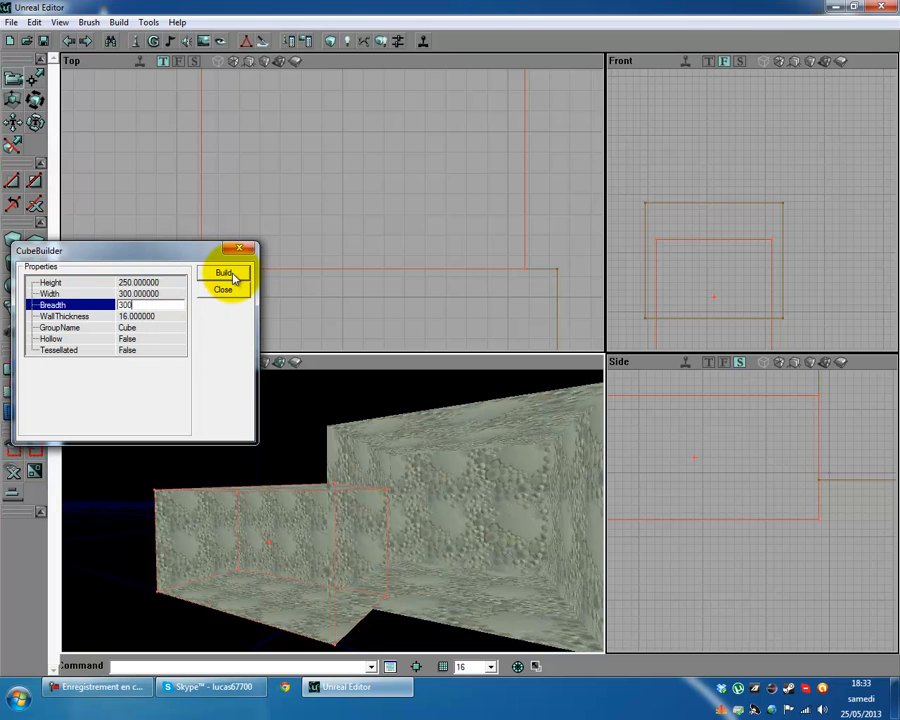
{"action": "left_click", "coordinate": [226, 273]}
{"action": "left_click", "coordinate": [229, 286]}
- Move the new brush flush against the corridor's far end in the Top view and raise it to the first room's level in the Side view
{"action": "right_click_drag", "start_coordinate": [319, 261], "coordinate": [333, 208]}
{"action": "mouse_move", "coordinate": [335, 211]}
{"action": "left_mouse_down", "text": "shift"}
{"action": "mouse_move", "coordinate": [338, 195]}
{"action": "mouse_move", "coordinate": [332, 209]}
{"action": "left_mouse_up", "text": "shift"}
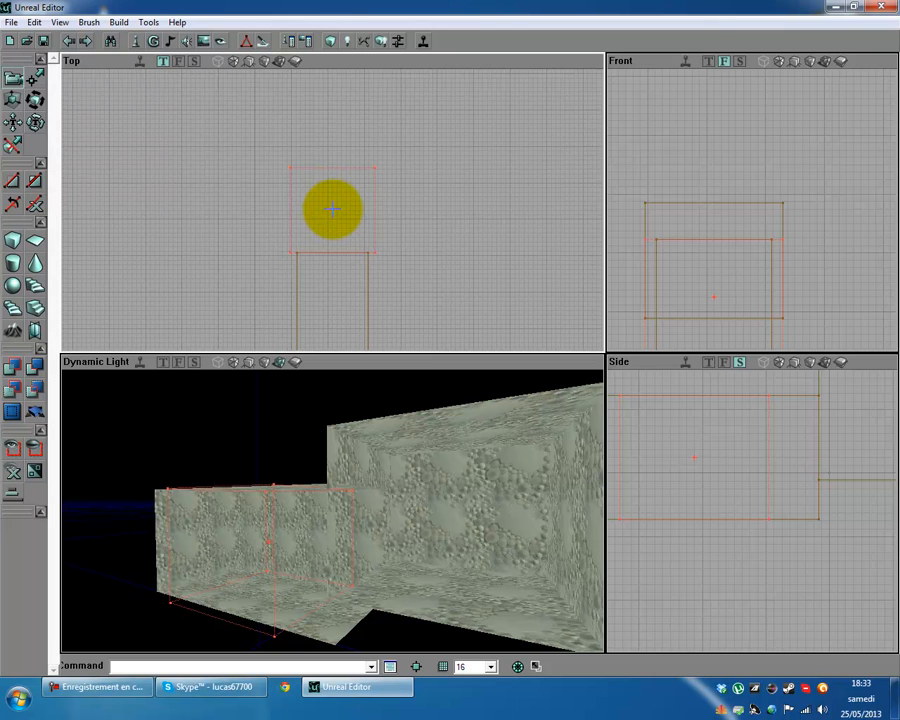
{"action": "left_click", "coordinate": [632, 313]}
{"action": "left_click_drag", "start_coordinate": [684, 458], "coordinate": [750, 510]}
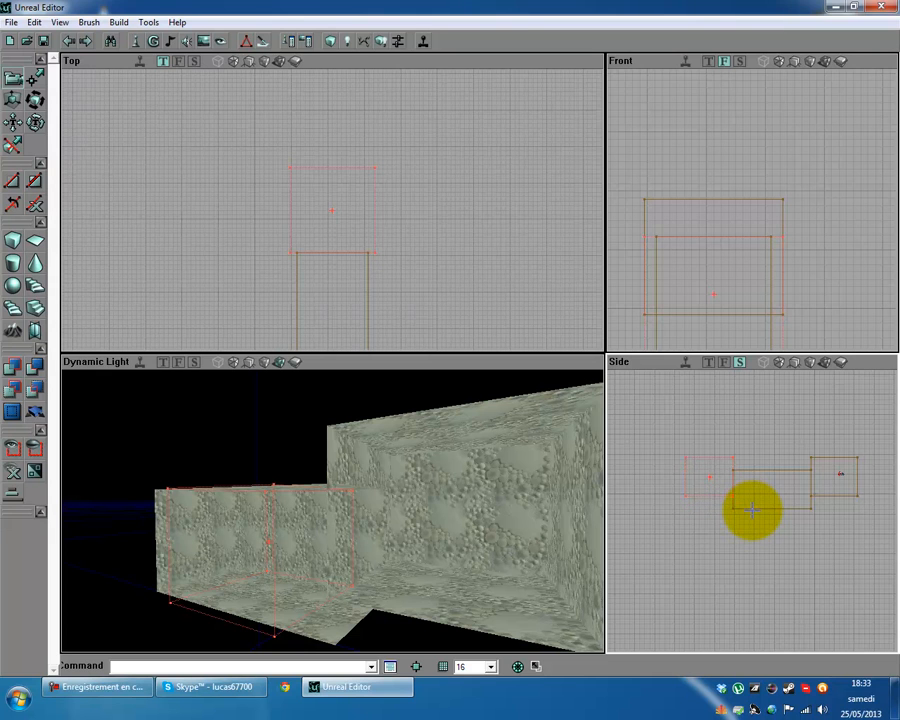
{"action": "left_click_drag", "start_coordinate": [688, 464], "coordinate": [752, 509]}
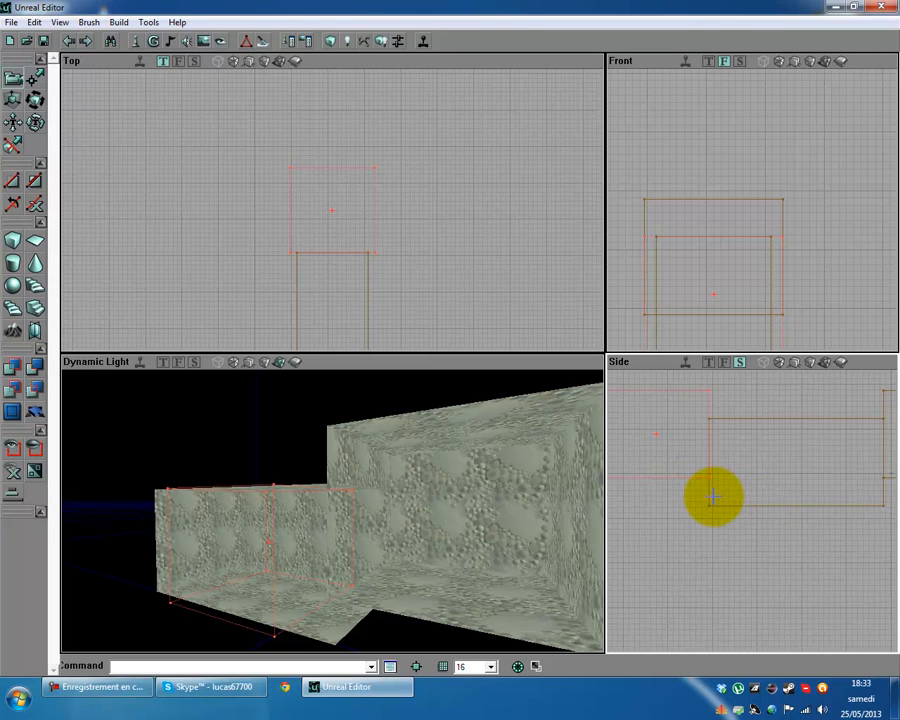
{"action": "left_click_drag", "start_coordinate": [112, 486], "coordinate": [331, 512]}
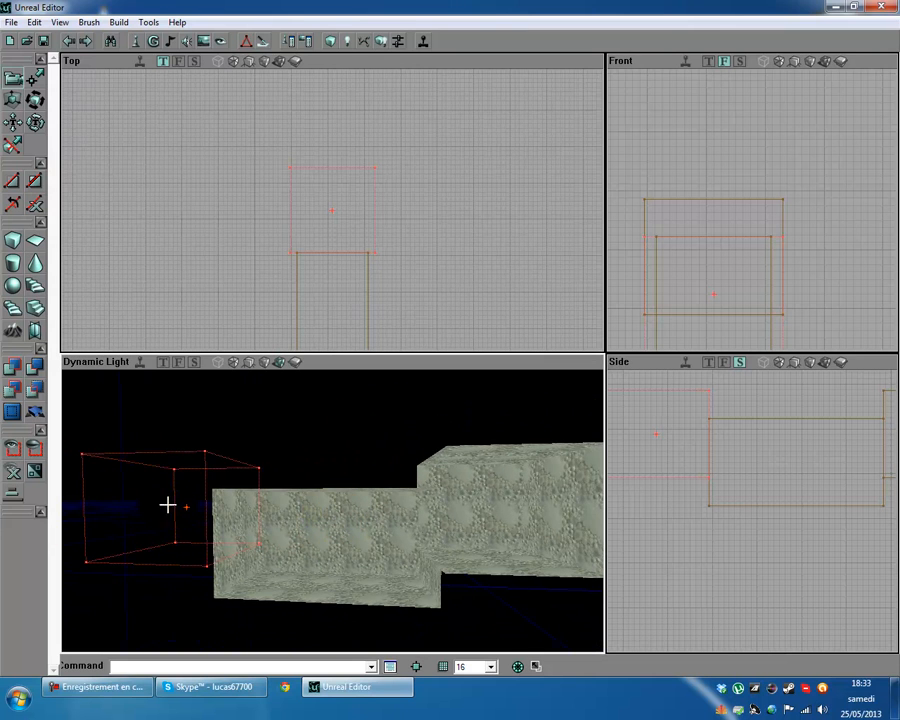
- Subtract the cube brush at the corridor's far end to carve out the second room
{"action": "left_click", "coordinate": [14, 365]}
{"action": "mouse_move", "coordinate": [266, 540]}
{"action": "left_mouse_down"}
{"action": "mouse_move", "coordinate": [332, 508]}
{"action": "mouse_move", "coordinate": [211, 532]}
{"action": "mouse_move", "coordinate": [265, 530]}
{"action": "mouse_move", "coordinate": [393, 592]}
{"action": "left_mouse_up"}
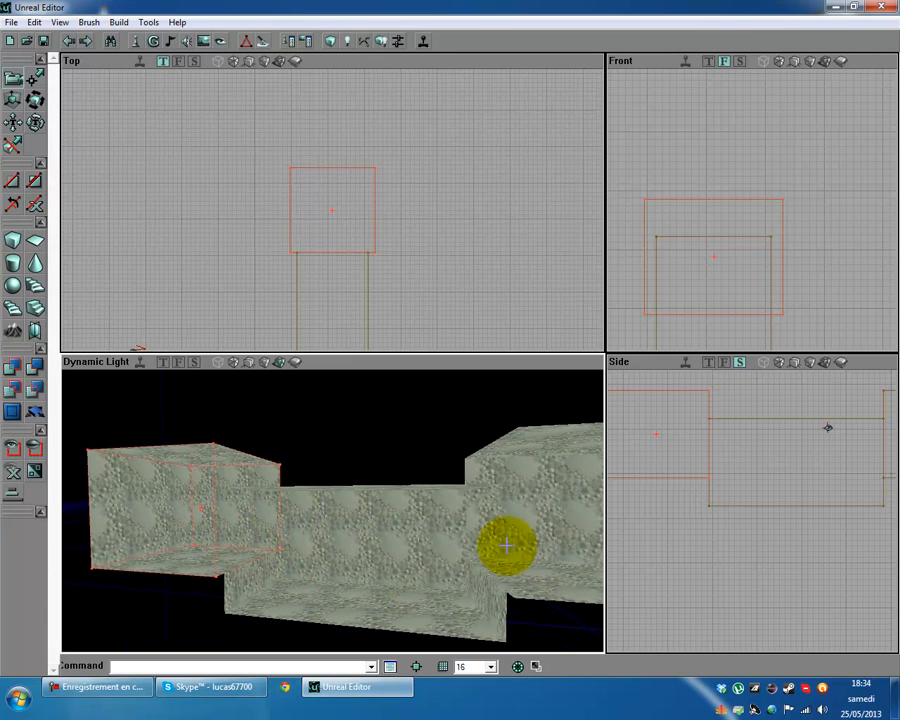
{"action": "left_click", "coordinate": [405, 563]}
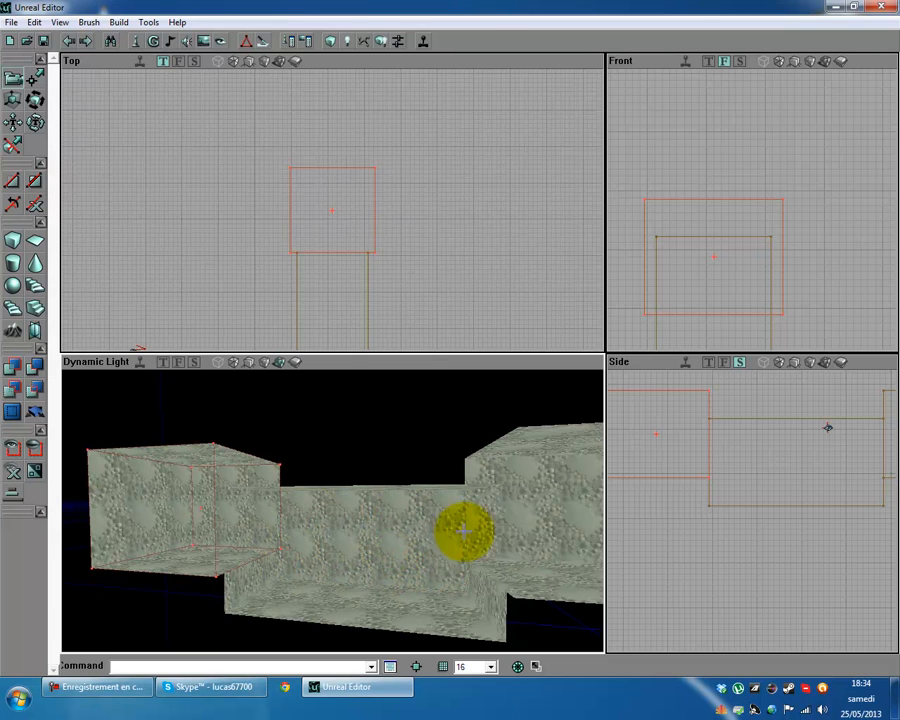
- Open the save-as dialog for the map and enter DM-Tuto as the file name
{"action": "left_click", "coordinate": [10, 22]}
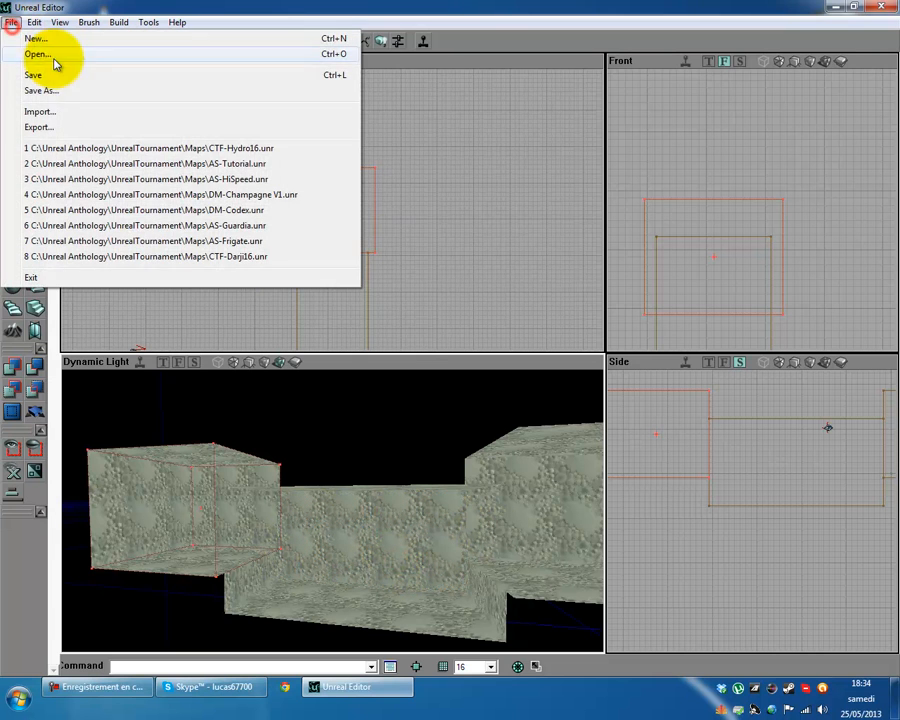
{"action": "left_click", "coordinate": [58, 92]}
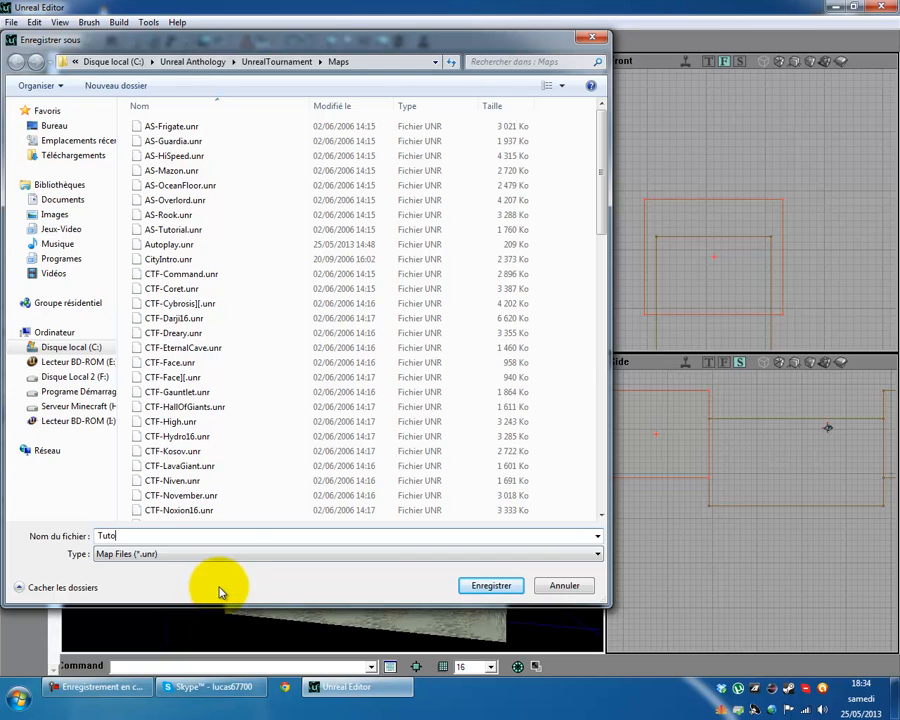
{"action": "left_click", "coordinate": [98, 537]}
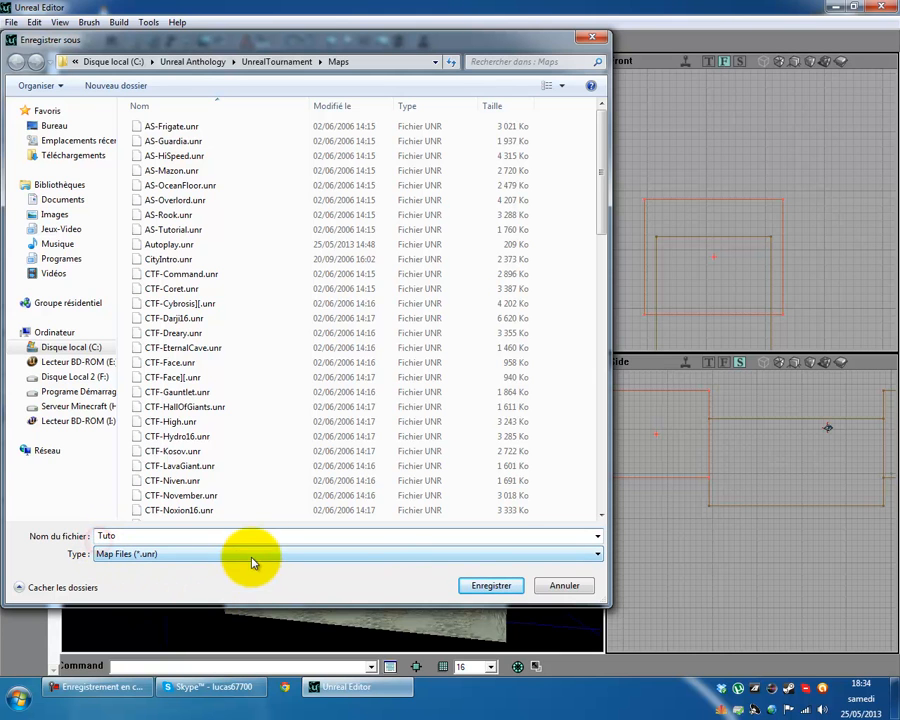
{"action": "left_click_drag", "start_coordinate": [602, 128], "coordinate": [585, 163]}
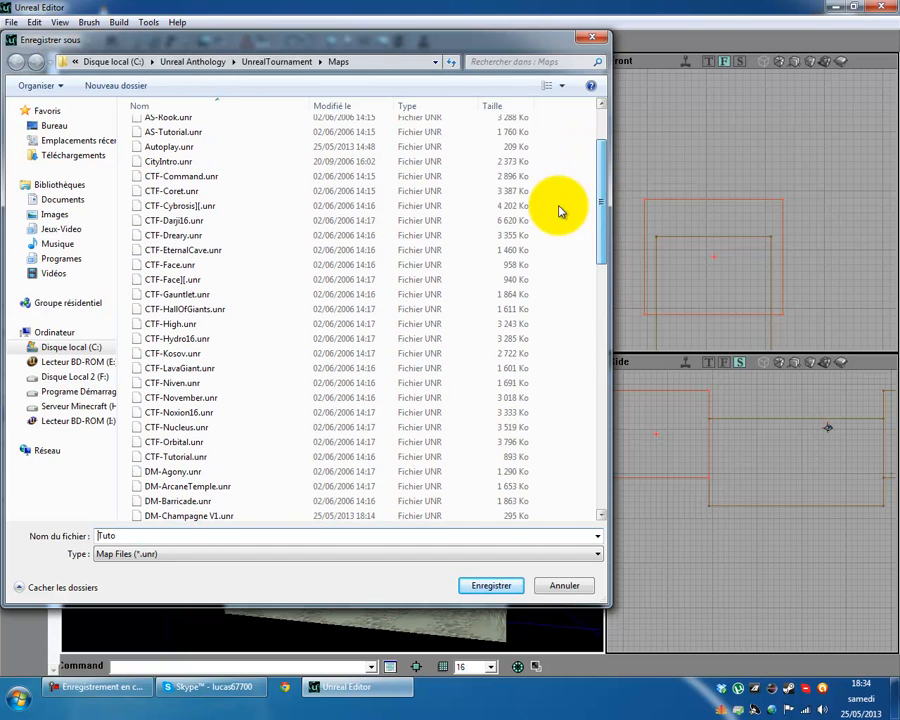
{"action": "type", "text": "DM"}
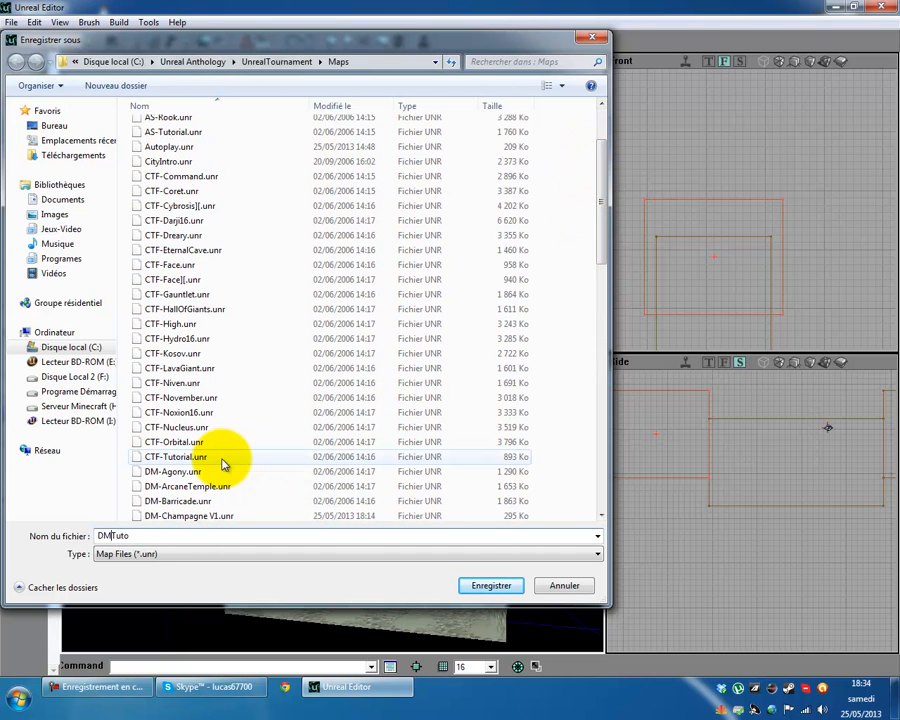
{"action": "type", "text": "-"}
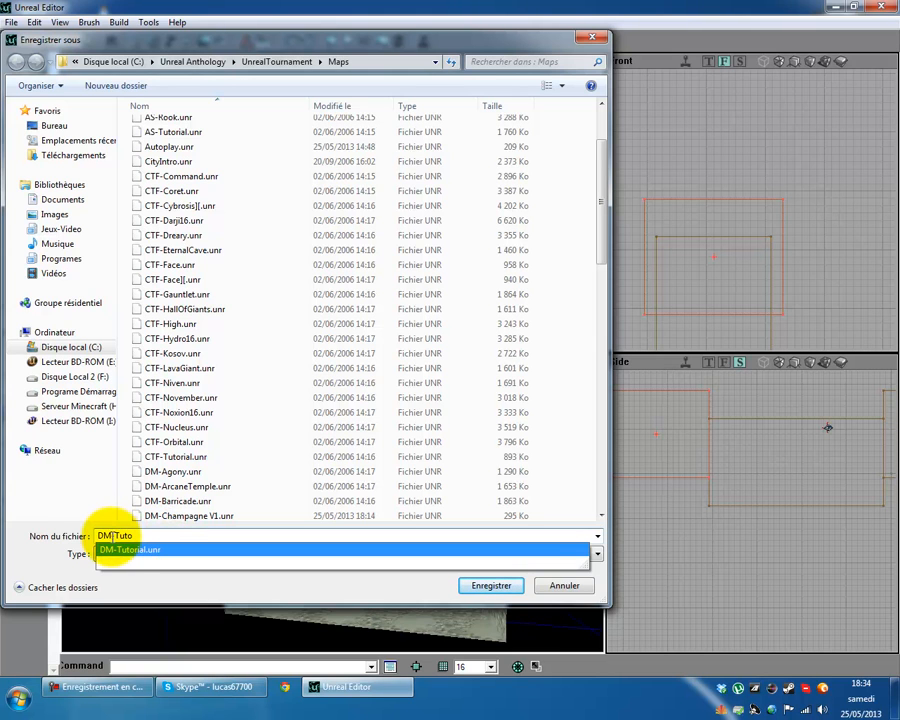
- Try the CTF and AS game-type prefixes in the file name and browse the existing maps for other prefixes
{"action": "left_click_drag", "start_coordinate": [112, 536], "coordinate": [85, 541]}
{"action": "type", "text": "c"}
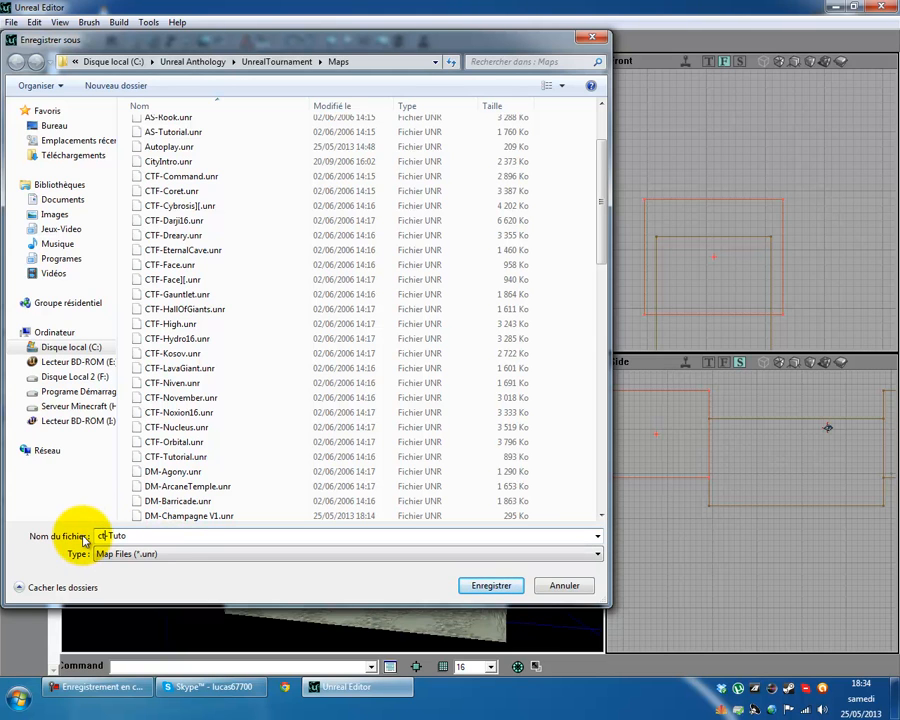
{"action": "type", "text": "TF"}
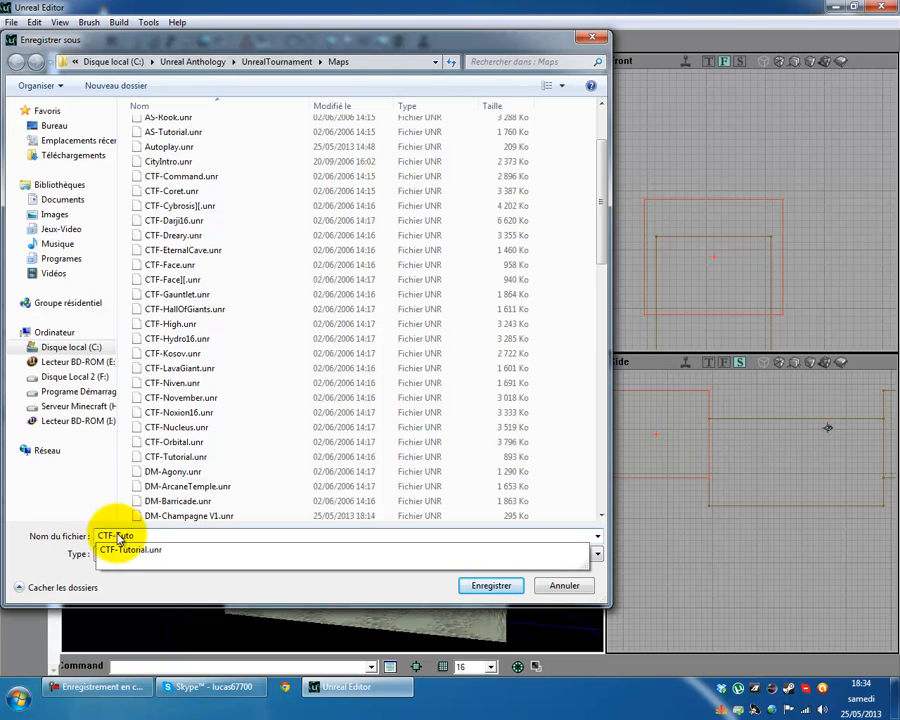
{"action": "left_click_drag", "start_coordinate": [92, 536], "coordinate": [105, 537]}
{"action": "type", "text": "as"}
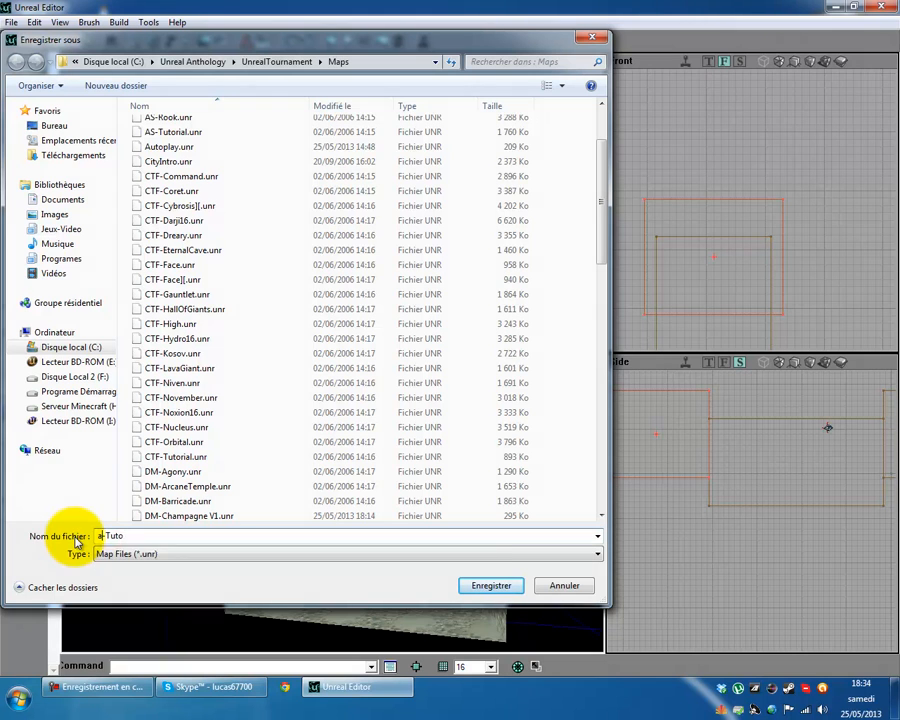
{"action": "key", "text": "BackSpace"}
{"action": "key", "text": "BackSpace"}
{"action": "type", "text": "AS"}
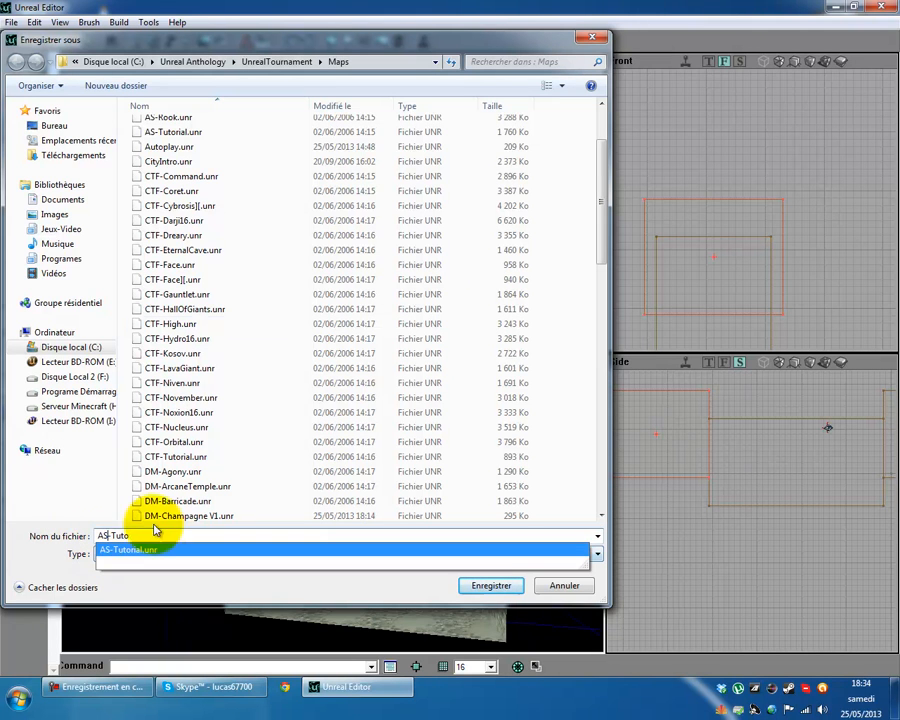
{"action": "left_click_drag", "start_coordinate": [597, 237], "coordinate": [515, 500]}
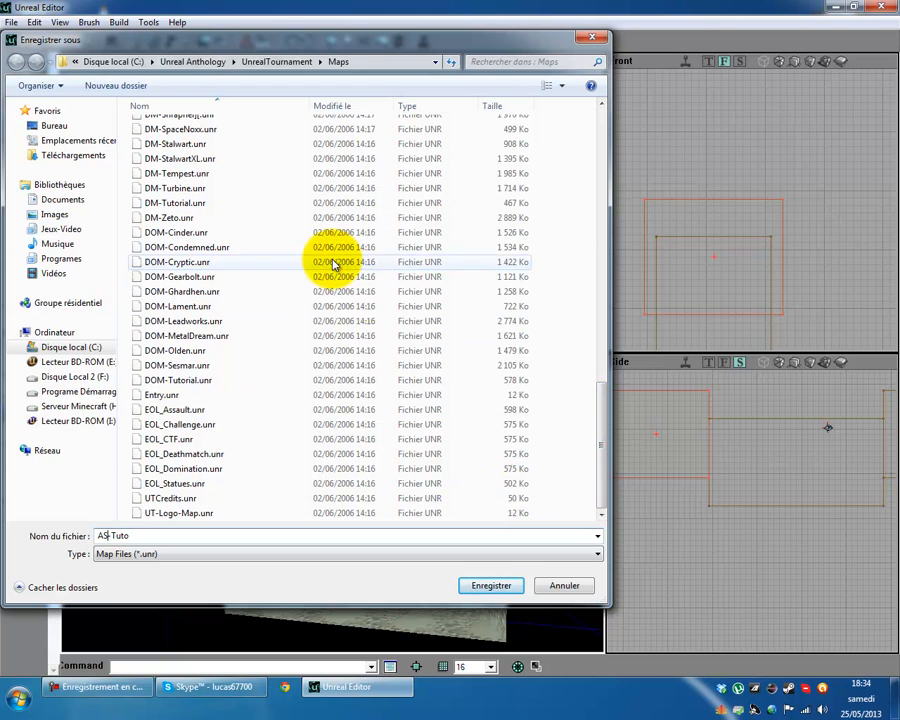
{"action": "left_click_drag", "start_coordinate": [600, 428], "coordinate": [598, 219]}
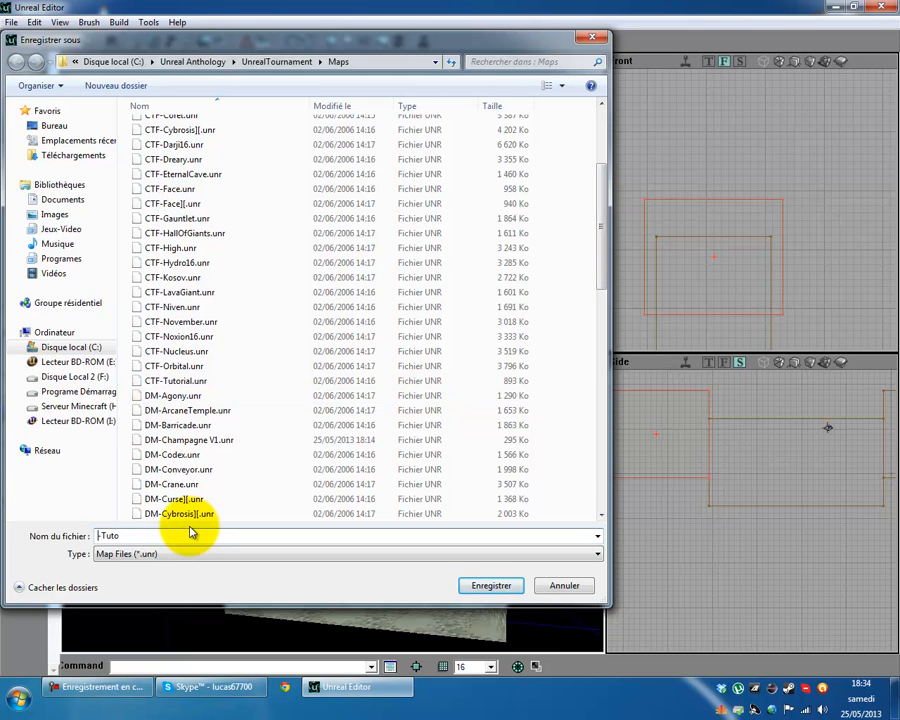
- Put the DM prefix back and save the map as DM-Tuto in the Maps folder
{"action": "type", "text": "M"}
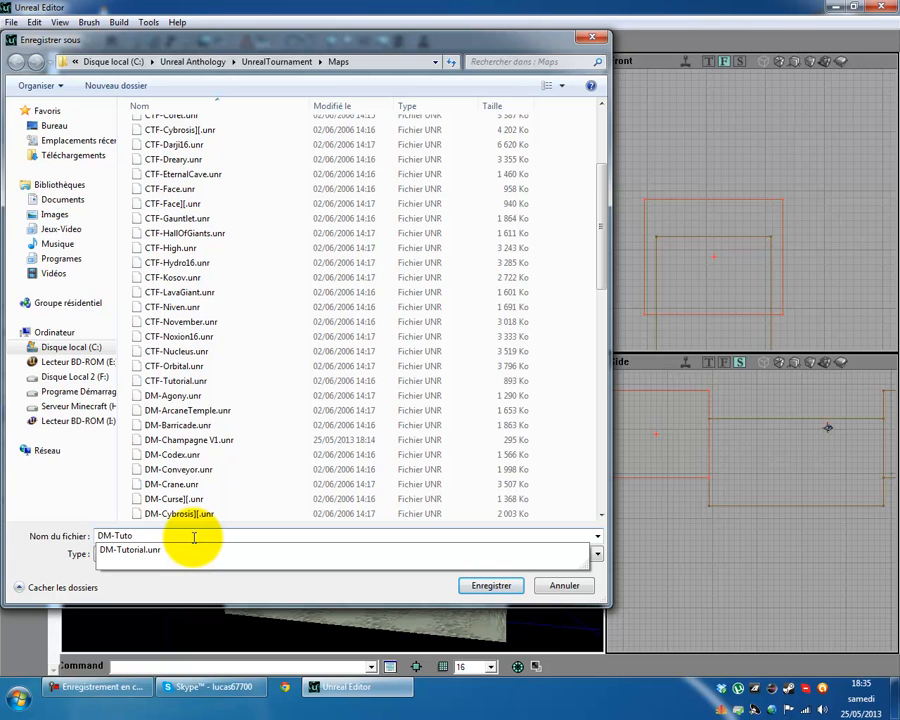
{"action": "left_click", "coordinate": [255, 579]}
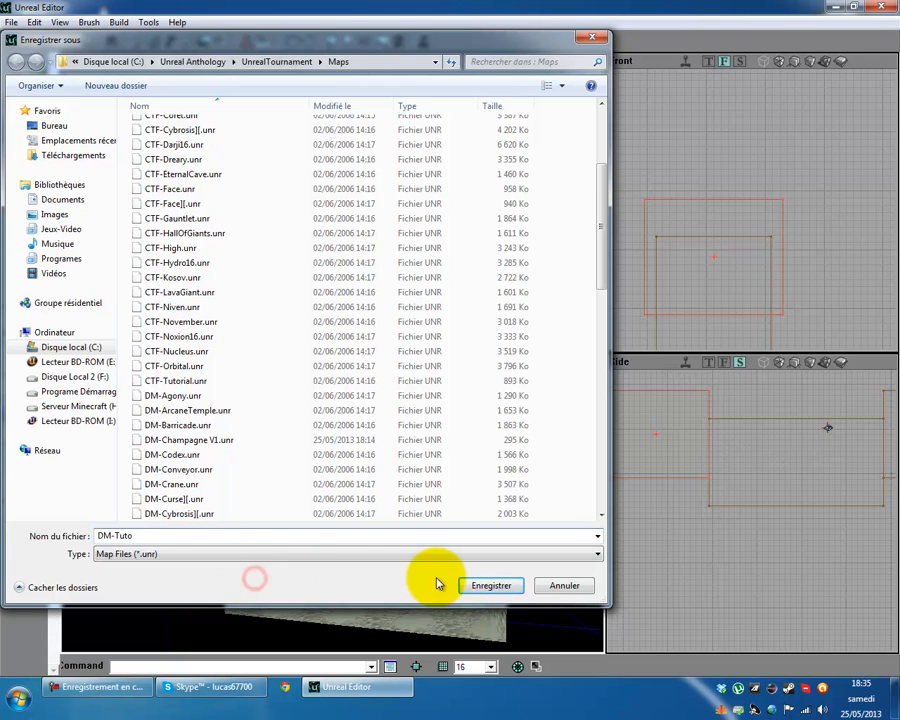
{"action": "left_click", "coordinate": [472, 587]}
- Build a linear stair brush for the drop between the second room and the corridor
{"action": "left_click_drag", "start_coordinate": [352, 538], "coordinate": [393, 462]}
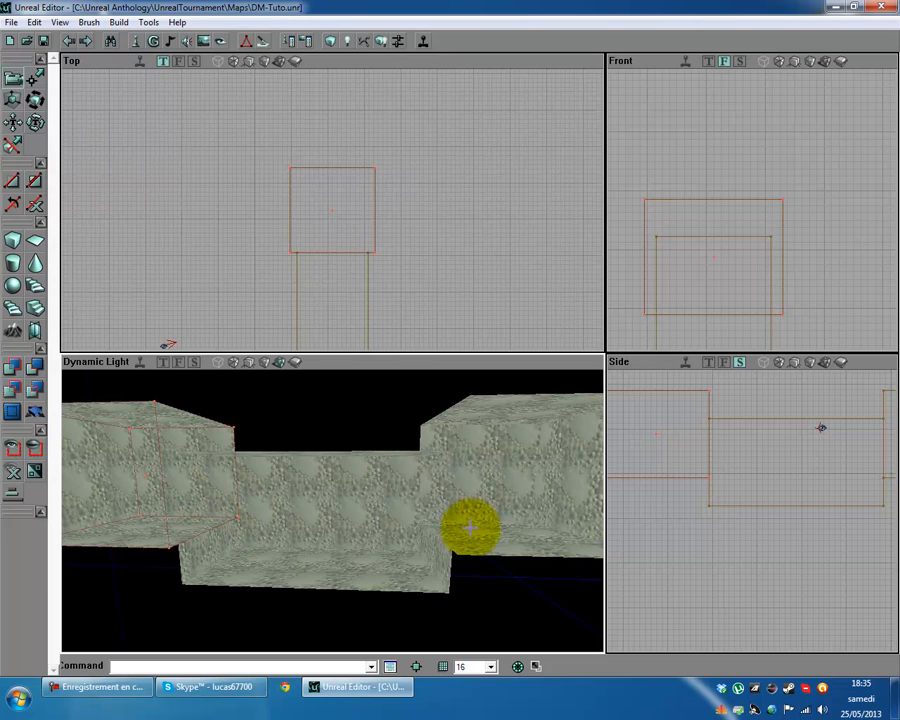
{"action": "mouse_move", "coordinate": [219, 557]}
{"action": "left_mouse_down"}
{"action": "mouse_move", "coordinate": [333, 511]}
{"action": "mouse_move", "coordinate": [295, 470]}
{"action": "left_mouse_up"}
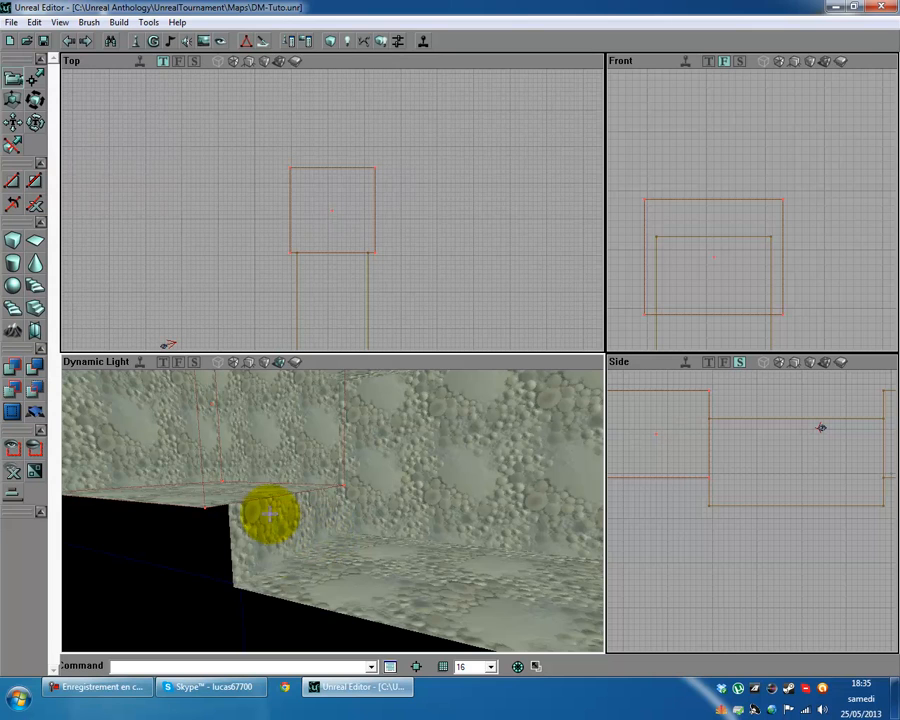
{"action": "left_click_drag", "start_coordinate": [330, 566], "coordinate": [335, 506]}
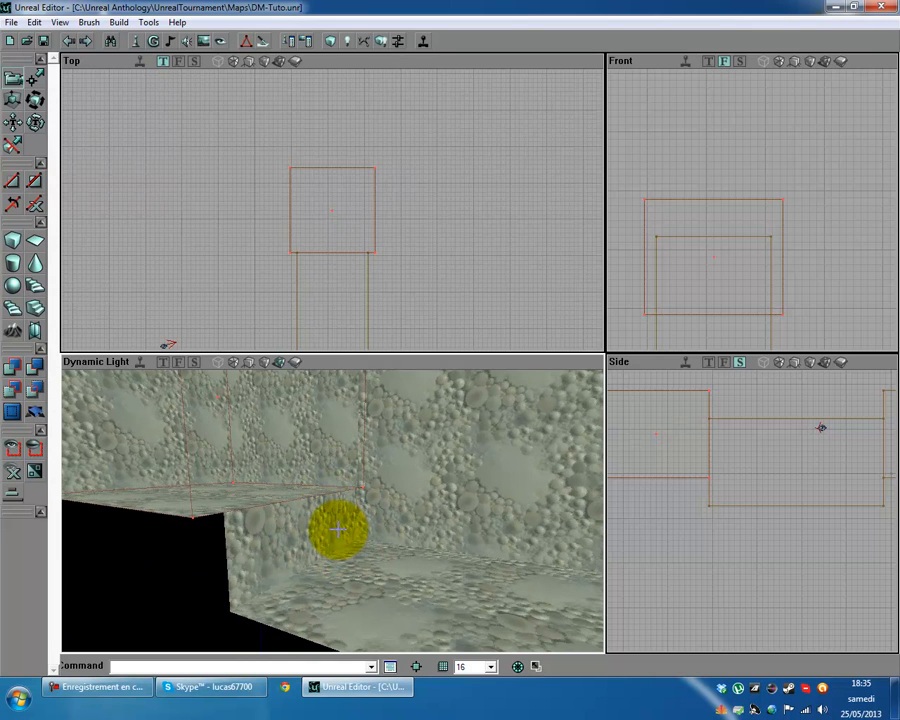
{"action": "mouse_move", "coordinate": [331, 536]}
{"action": "left_mouse_down"}
{"action": "mouse_move", "coordinate": [335, 509]}
{"action": "mouse_move", "coordinate": [325, 518]}
{"action": "left_mouse_up"}
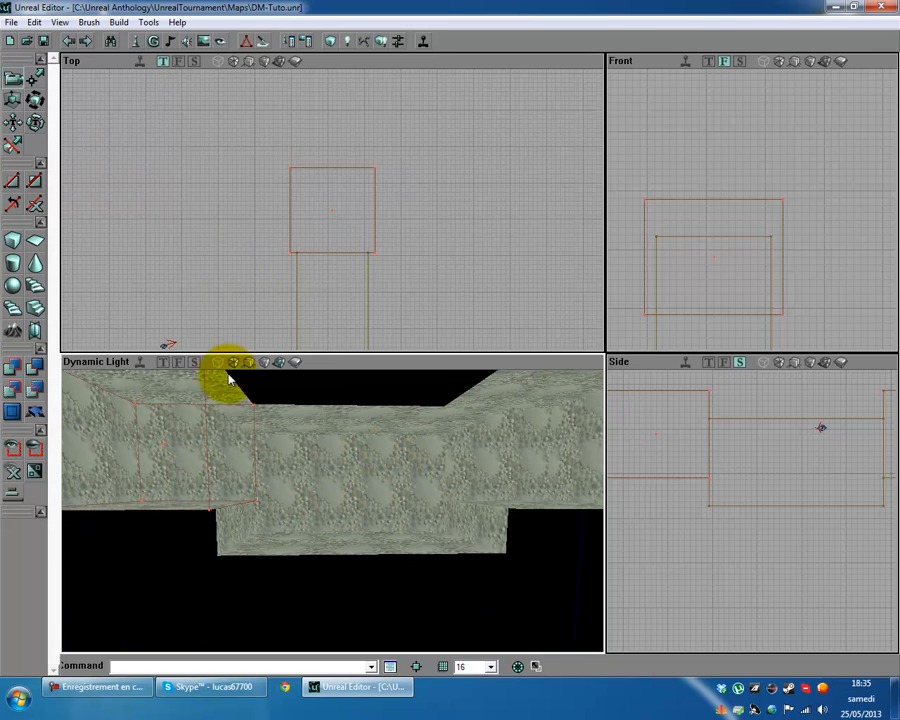
{"action": "left_click", "coordinate": [36, 311]}
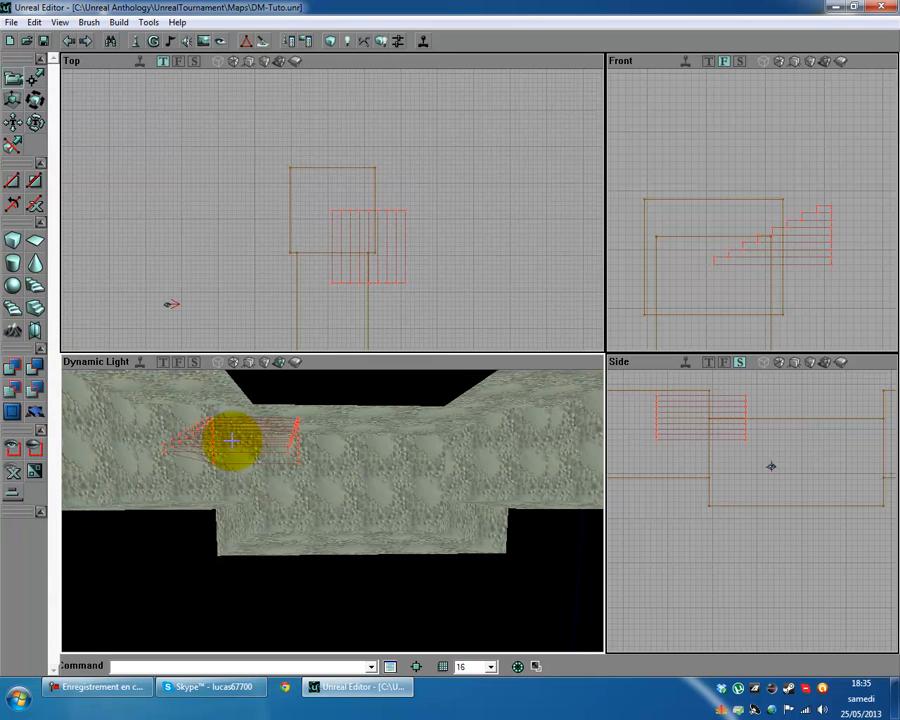
{"action": "left_click_drag", "start_coordinate": [231, 440], "coordinate": [332, 511]}
{"action": "mouse_move", "coordinate": [231, 522]}
{"action": "left_mouse_down"}
{"action": "mouse_move", "coordinate": [361, 516]}
{"action": "mouse_move", "coordinate": [332, 511]}
{"action": "left_mouse_up"}
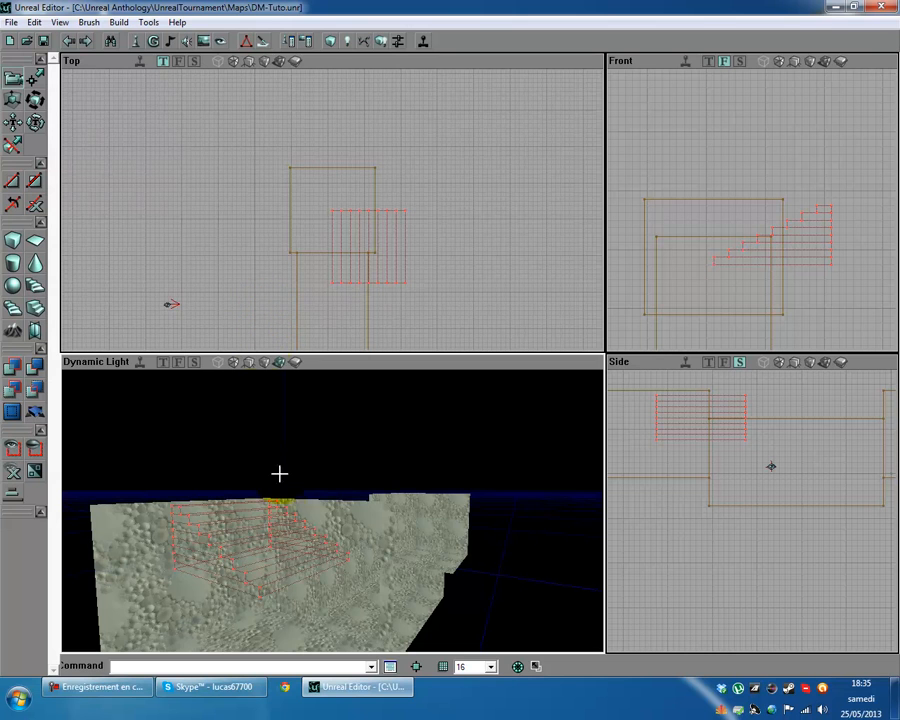
{"action": "mouse_move", "coordinate": [257, 503]}
{"action": "left_mouse_down"}
{"action": "mouse_move", "coordinate": [333, 510]}
{"action": "mouse_move", "coordinate": [343, 518]}
{"action": "mouse_move", "coordinate": [332, 510]}
{"action": "mouse_move", "coordinate": [325, 538]}
{"action": "mouse_move", "coordinate": [331, 512]}
{"action": "left_mouse_up"}
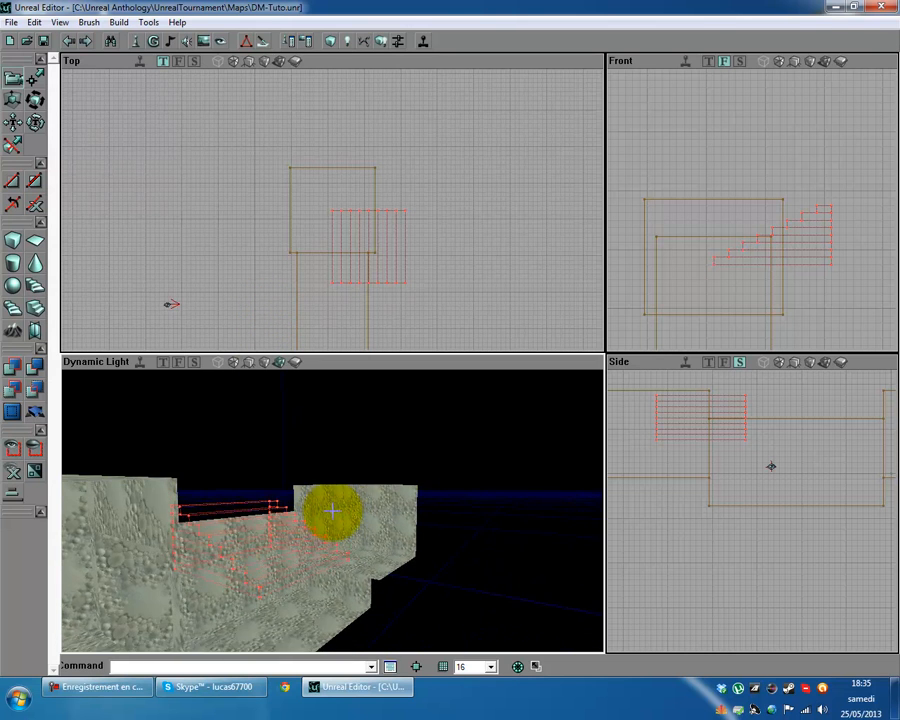
- Move the stair brush over the corridor in the Top view and rotate it 90 degrees so it climbs towards the second room
{"action": "mouse_move", "coordinate": [275, 306]}
{"action": "left_mouse_down"}
{"action": "mouse_move", "coordinate": [337, 195]}
{"action": "mouse_move", "coordinate": [327, 215]}
{"action": "mouse_move", "coordinate": [197, 263]}
{"action": "mouse_move", "coordinate": [260, 200]}
{"action": "left_mouse_up"}
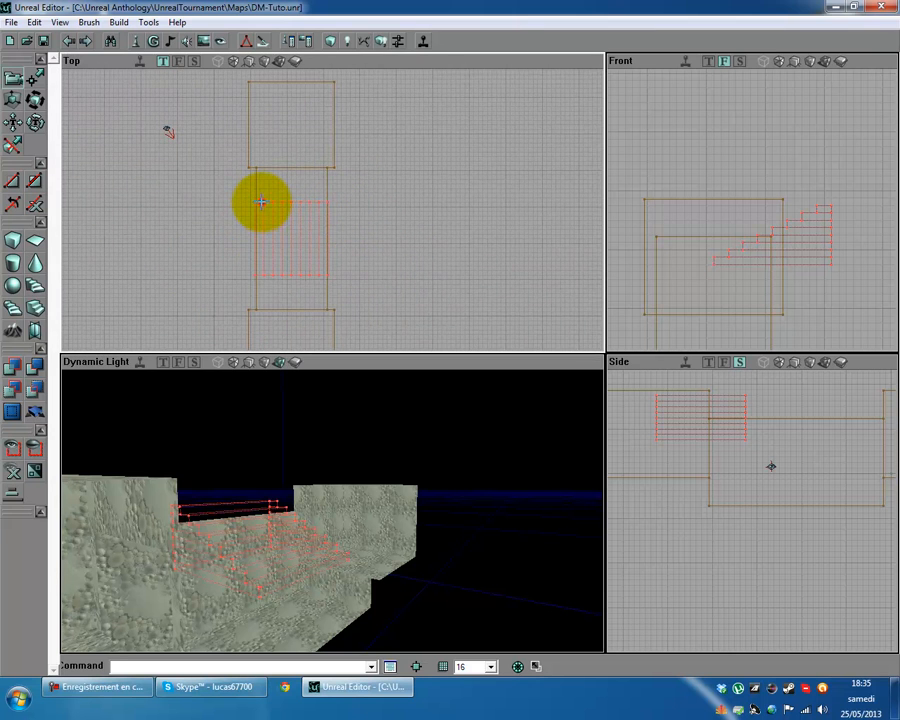
{"action": "left_click", "coordinate": [261, 202]}
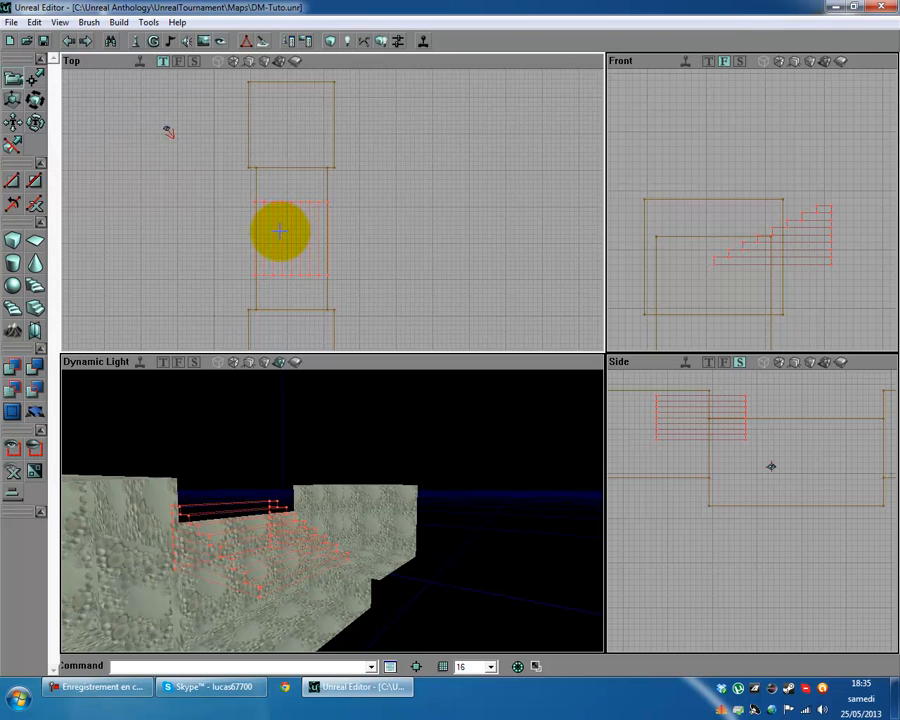
{"action": "right_click", "coordinate": [280, 231]}
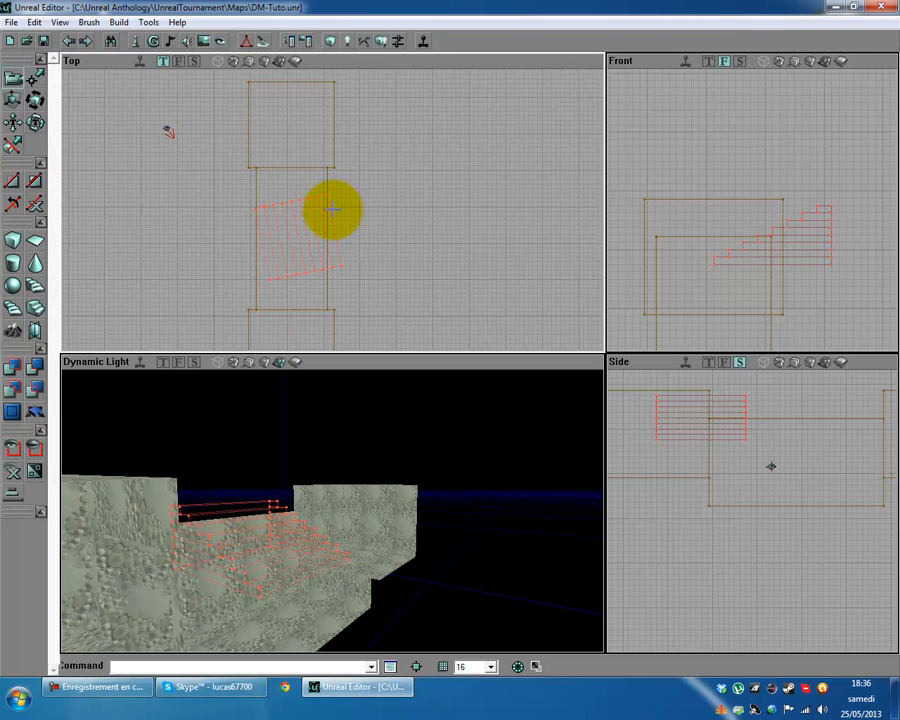
{"action": "right_click_drag", "start_coordinate": [303, 256], "coordinate": [333, 209], "text": "ctrl"}
{"action": "mouse_move", "coordinate": [338, 209]}
{"action": "right_mouse_down", "text": "ctrl"}
{"action": "mouse_move", "coordinate": [317, 205]}
{"action": "mouse_move", "coordinate": [372, 217]}
{"action": "mouse_move", "coordinate": [326, 209]}
{"action": "right_mouse_up", "text": "ctrl"}
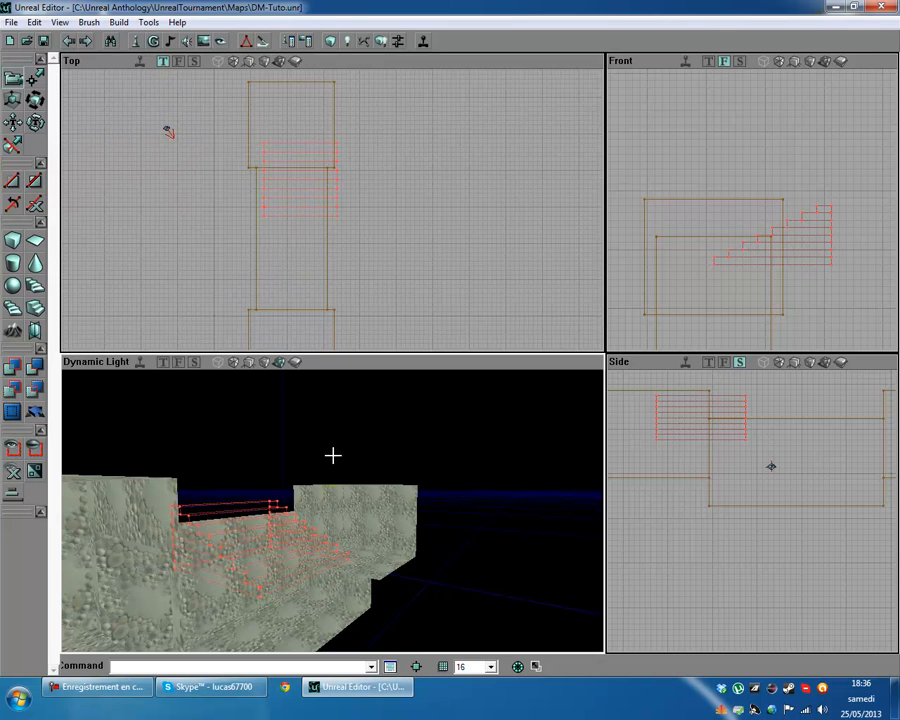
{"action": "left_click_drag", "start_coordinate": [333, 454], "coordinate": [333, 508]}
{"action": "left_click_drag", "start_coordinate": [248, 537], "coordinate": [331, 509]}
- In the Front view, align the stair brush with the corridor's width and lower it onto the corridor's floor
{"action": "left_click_drag", "start_coordinate": [761, 311], "coordinate": [750, 207]}
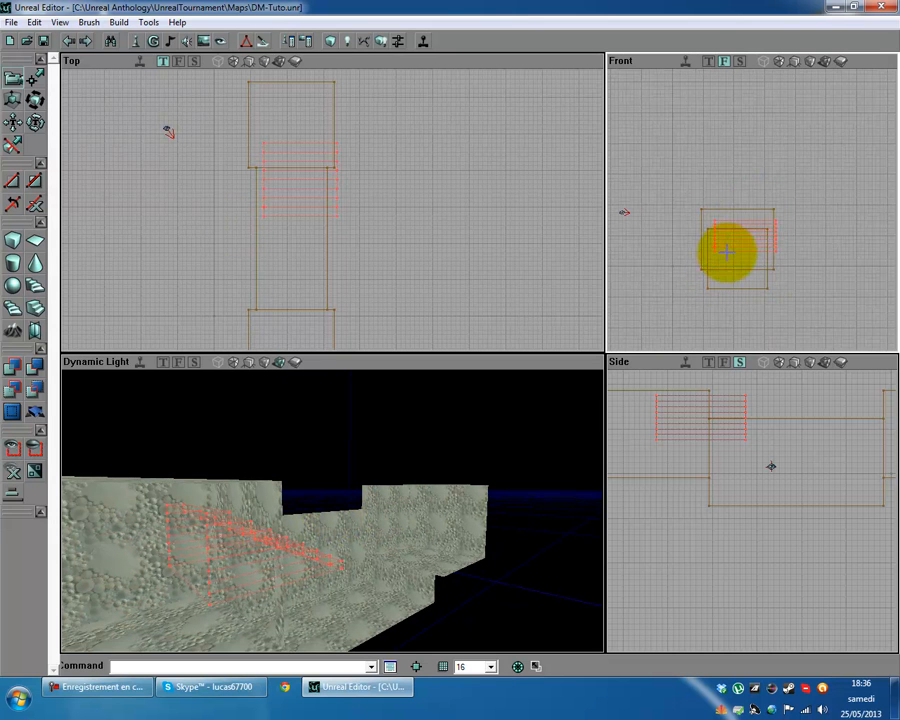
{"action": "left_click", "coordinate": [728, 241]}
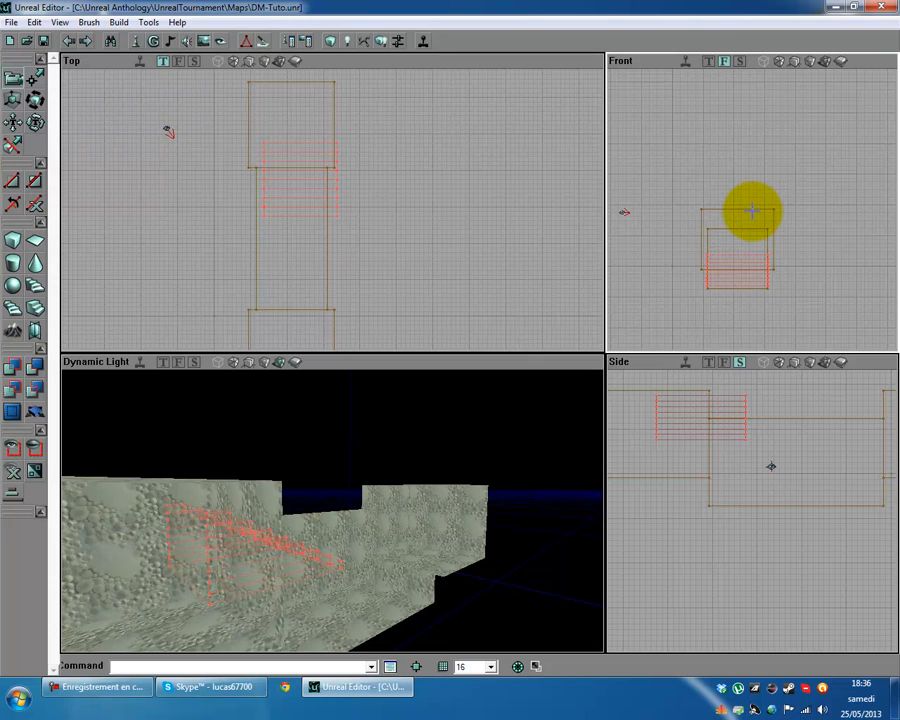
{"action": "left_click_drag", "start_coordinate": [507, 511], "coordinate": [333, 510]}
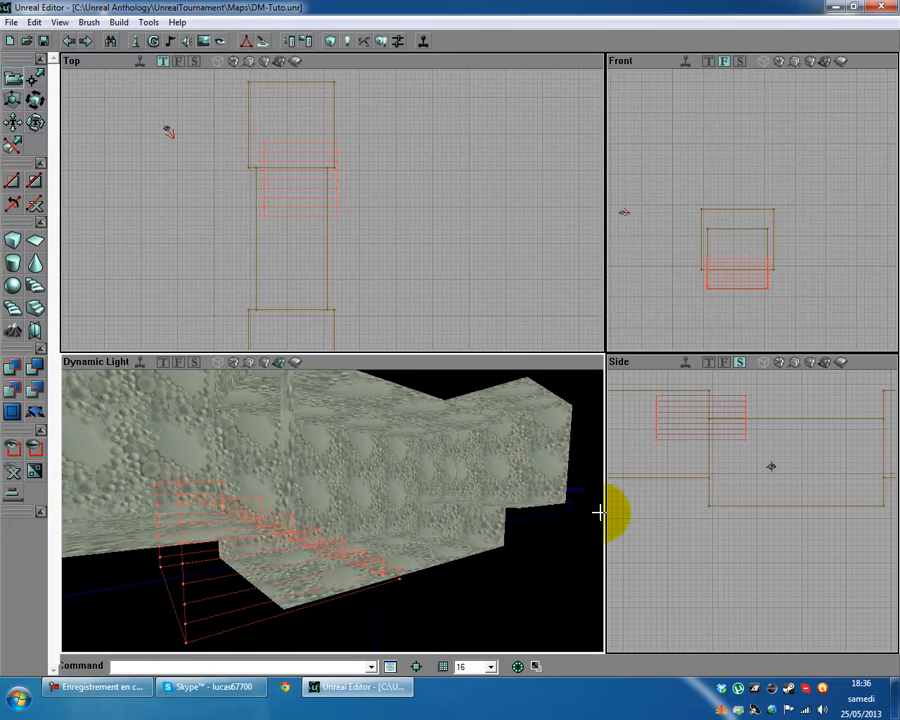
- Move the stair brush flush against the second room's edge in the Top view and check its height in the Side view
{"action": "left_click_drag", "start_coordinate": [348, 291], "coordinate": [331, 207]}
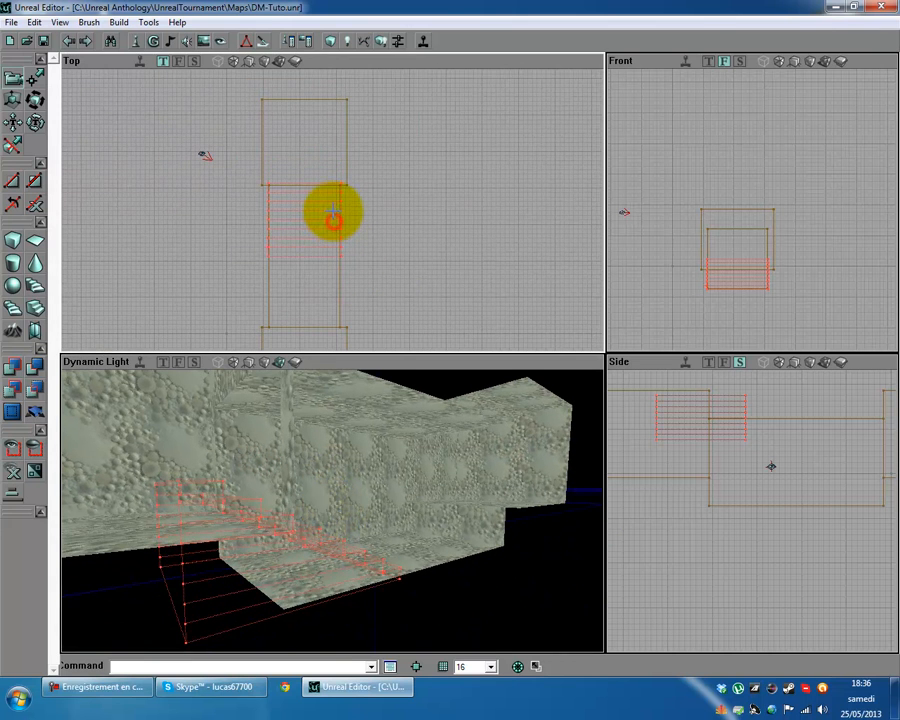
{"action": "mouse_move", "coordinate": [338, 508]}
{"action": "left_mouse_down"}
{"action": "mouse_move", "coordinate": [327, 502]}
{"action": "mouse_move", "coordinate": [327, 510]}
{"action": "mouse_move", "coordinate": [368, 496]}
{"action": "left_mouse_up"}
{"action": "mouse_move", "coordinate": [726, 417]}
{"action": "left_mouse_down"}
{"action": "mouse_move", "coordinate": [742, 516]}
{"action": "mouse_move", "coordinate": [755, 512]}
{"action": "mouse_move", "coordinate": [757, 494]}
{"action": "mouse_move", "coordinate": [747, 428]}
{"action": "mouse_move", "coordinate": [752, 512]}
{"action": "mouse_move", "coordinate": [725, 508]}
{"action": "mouse_move", "coordinate": [751, 504]}
{"action": "mouse_move", "coordinate": [731, 490]}
{"action": "mouse_move", "coordinate": [748, 510]}
{"action": "left_mouse_up"}
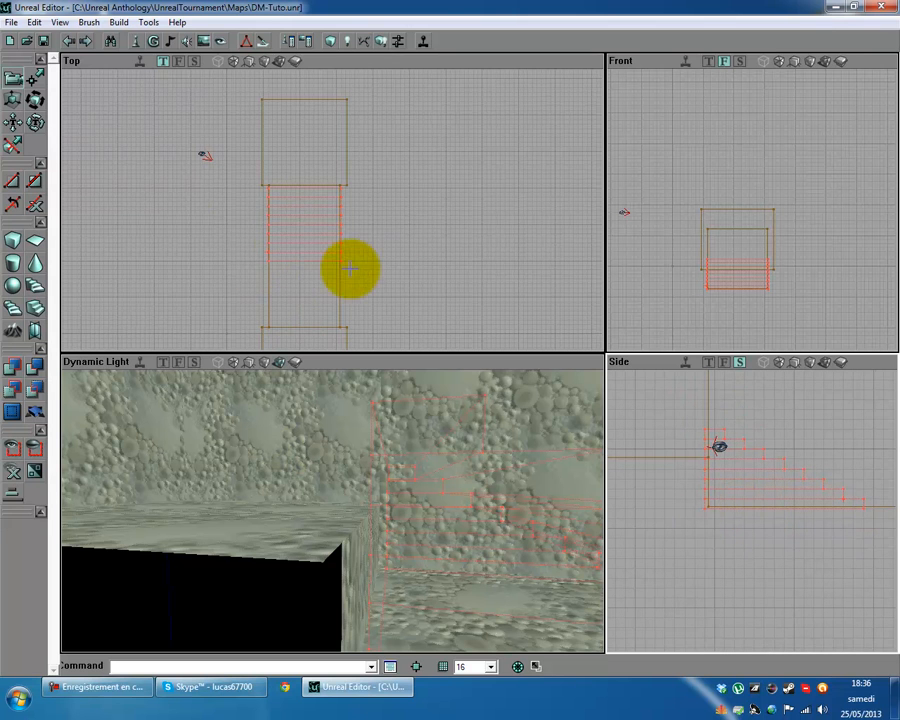
{"action": "scroll", "coordinate": [331, 213], "scroll_direction": "up", "scroll_amount": 3}
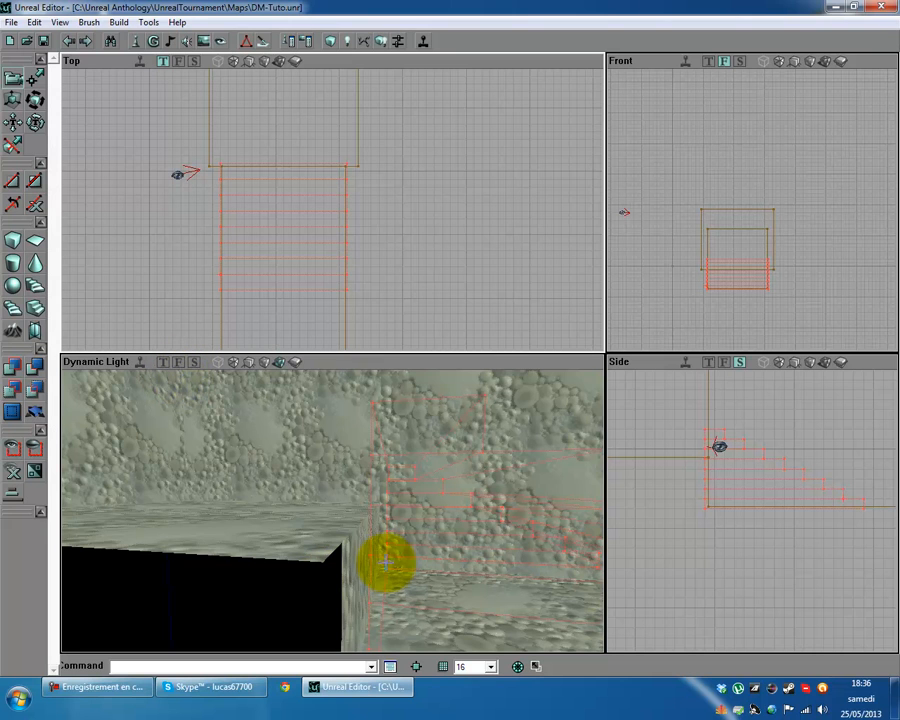
- Reopen the linear stair builder's settings, set the number of steps to 3 and rebuild the stair brush
{"action": "right_click", "coordinate": [40, 309]}
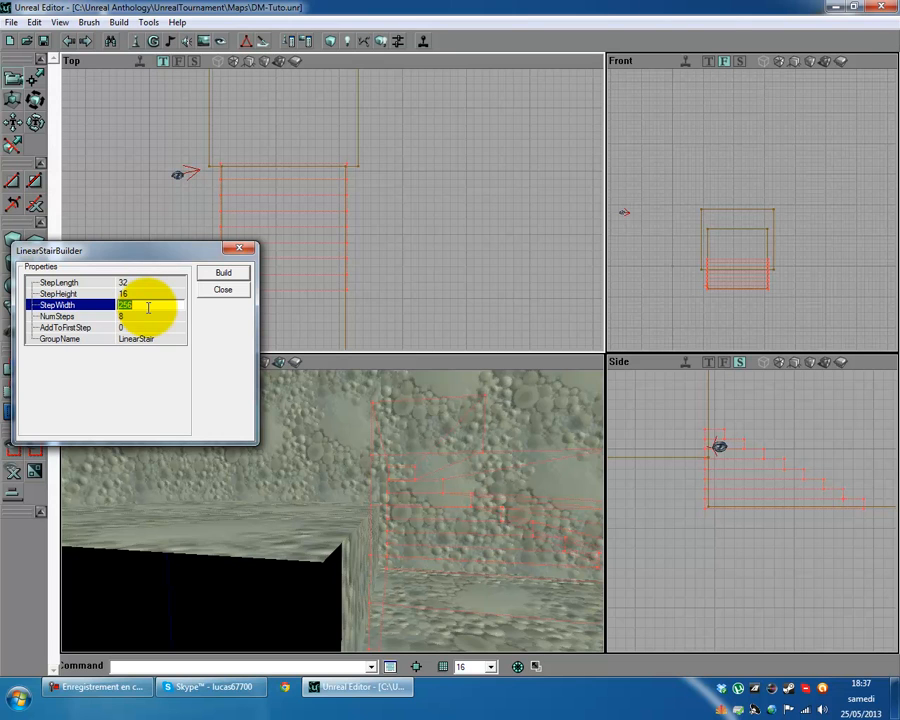
{"action": "left_click", "coordinate": [127, 282]}
{"action": "left_click", "coordinate": [135, 293]}
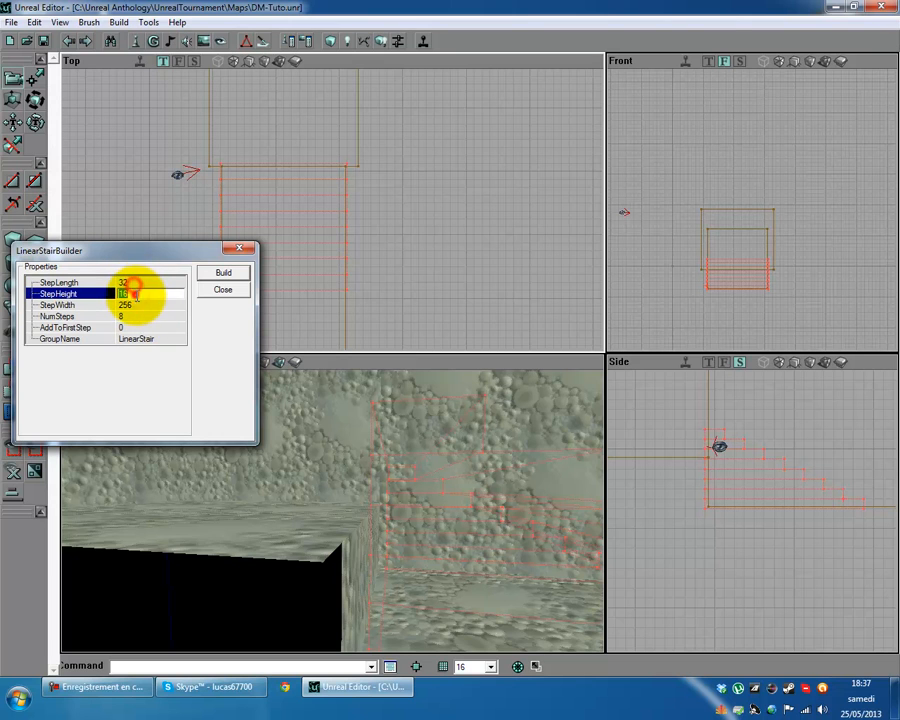
{"action": "left_click", "coordinate": [124, 316]}
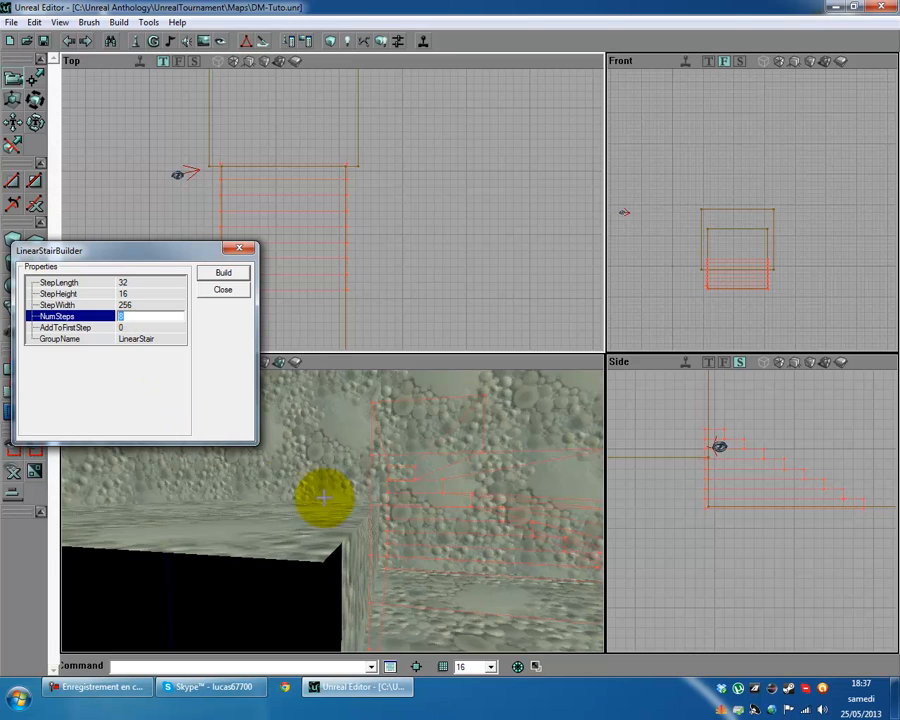
{"action": "left_click", "coordinate": [138, 328]}
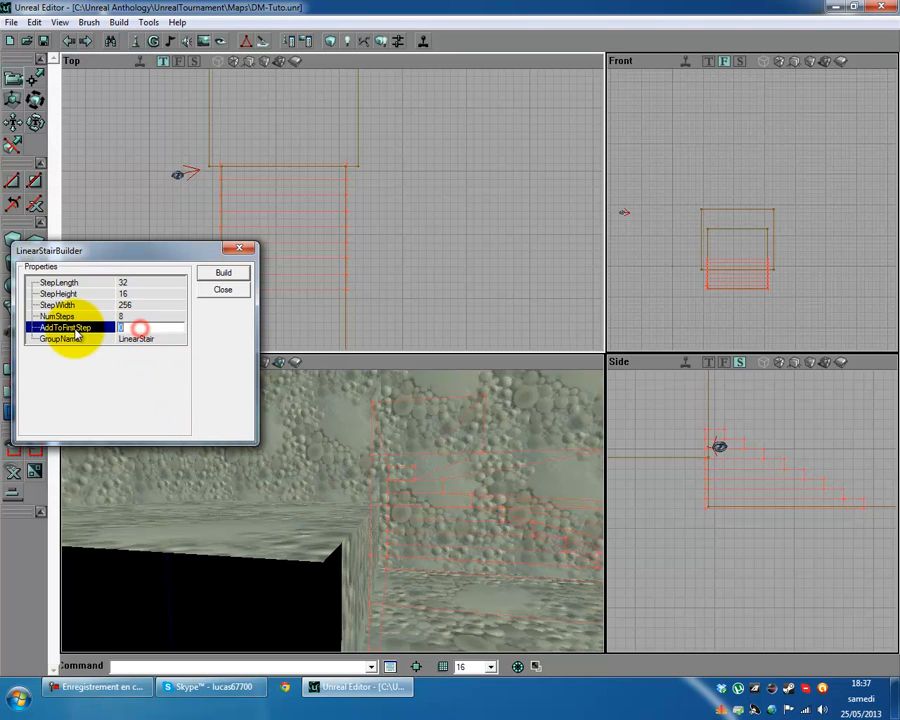
{"action": "left_click", "coordinate": [127, 317]}
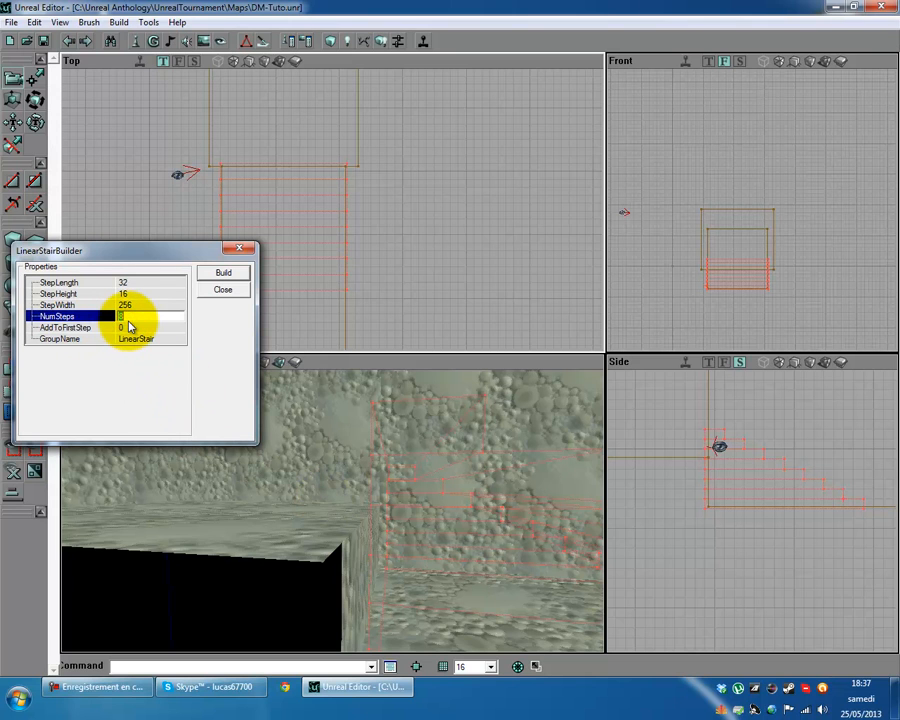
{"action": "type", "text": "3"}
{"action": "left_click", "coordinate": [221, 273]}
{"action": "mouse_move", "coordinate": [376, 535]}
{"action": "left_mouse_down"}
{"action": "mouse_move", "coordinate": [466, 492]}
{"action": "mouse_move", "coordinate": [426, 482]}
{"action": "mouse_move", "coordinate": [328, 295]}
{"action": "mouse_move", "coordinate": [352, 433]}
{"action": "left_mouse_up"}
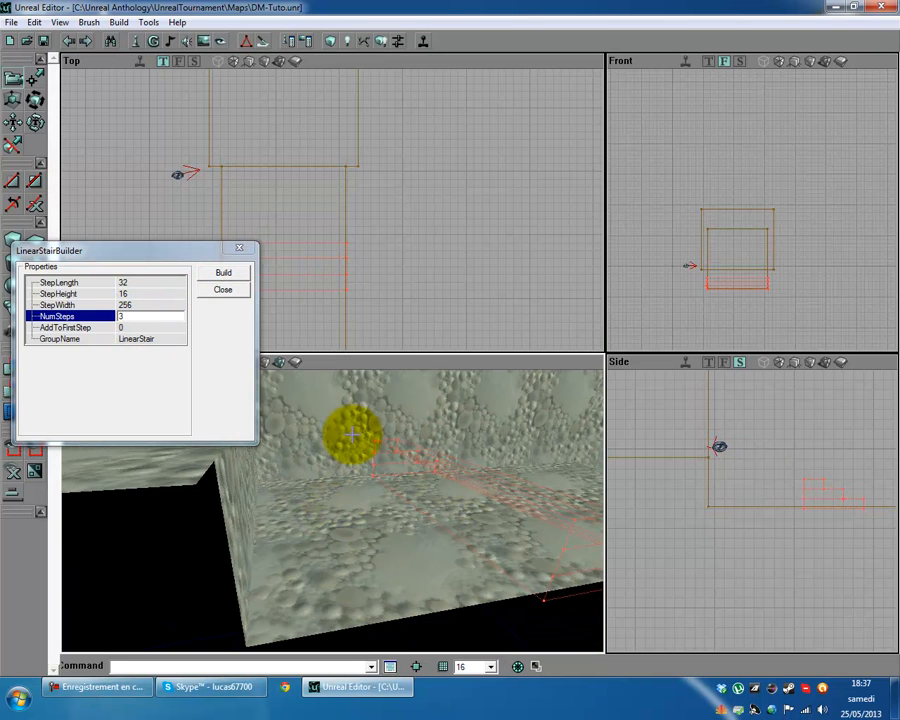
- Rebuild the stair brush with a step width of 100 and centre it across the corridor in the Top view
{"action": "left_click", "coordinate": [148, 305]}
{"action": "type", "text": "100"}
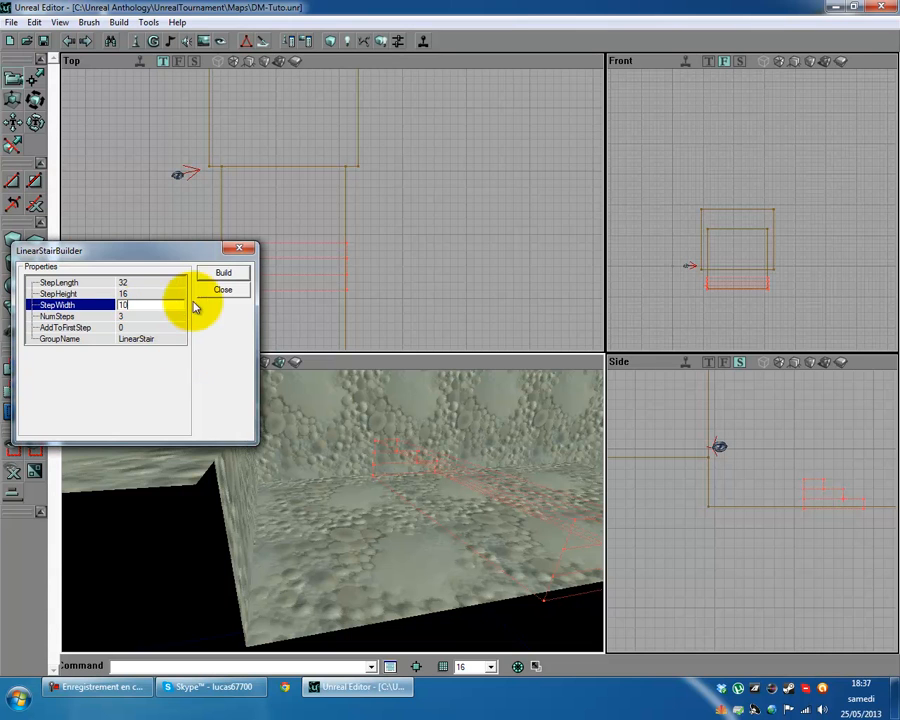
{"action": "left_click_drag", "start_coordinate": [195, 258], "coordinate": [348, 395]}
{"action": "left_click_drag", "start_coordinate": [270, 283], "coordinate": [337, 204]}
{"action": "left_click_drag", "start_coordinate": [235, 313], "coordinate": [333, 207], "text": "ctrl"}
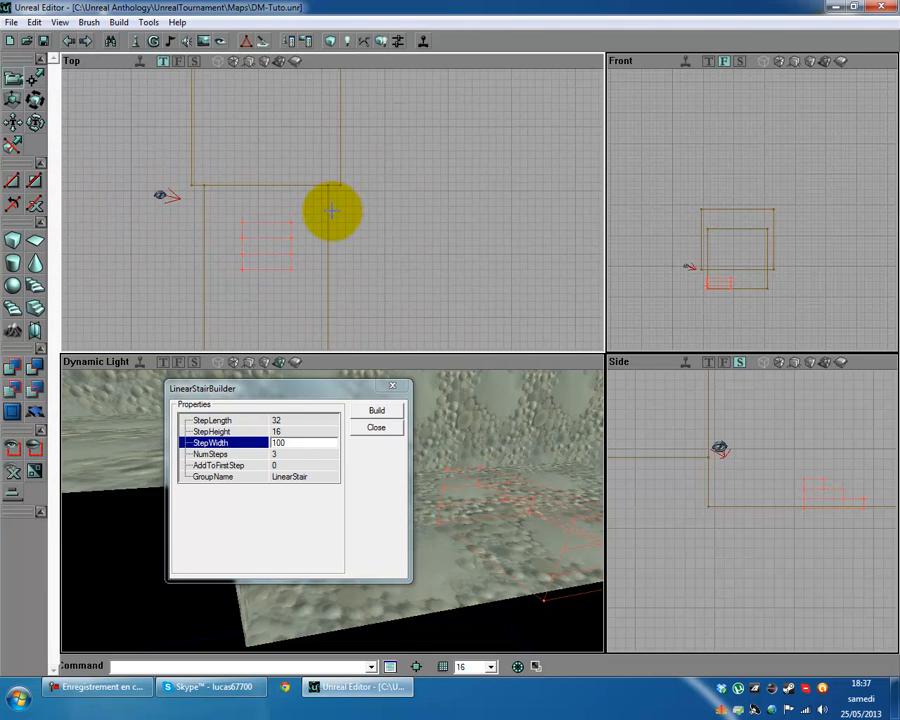
- Rebuild the stair brush with a step height of 20
{"action": "left_click", "coordinate": [290, 431]}
{"action": "left_click_drag", "start_coordinate": [480, 524], "coordinate": [502, 494]}
{"action": "left_click_drag", "start_coordinate": [342, 389], "coordinate": [813, 148]}
{"action": "left_click_drag", "start_coordinate": [514, 418], "coordinate": [331, 506]}
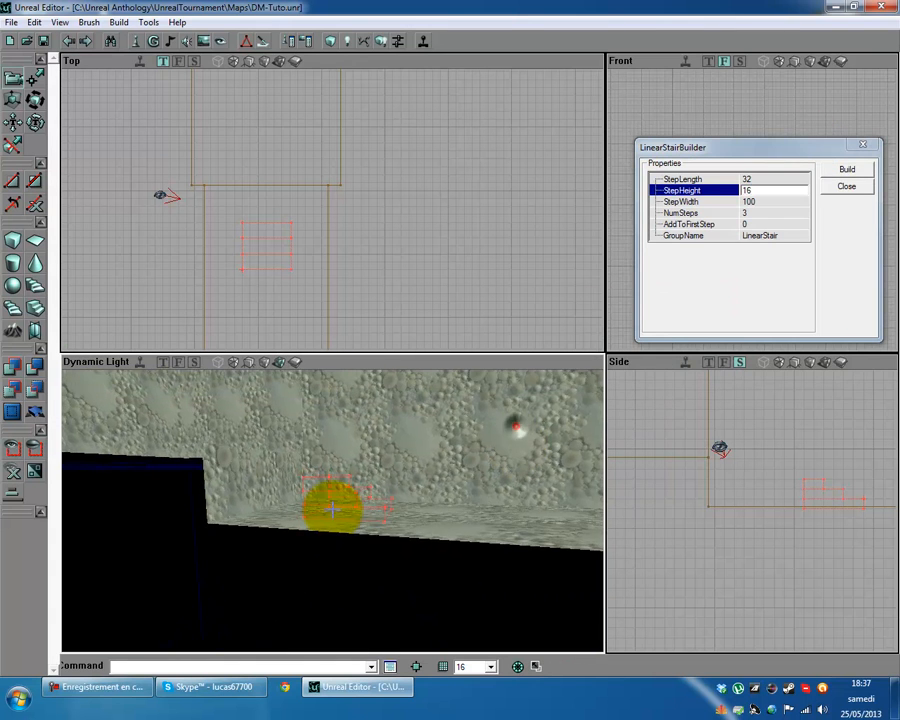
{"action": "left_click", "coordinate": [760, 189]}
{"action": "type", "text": "3"}
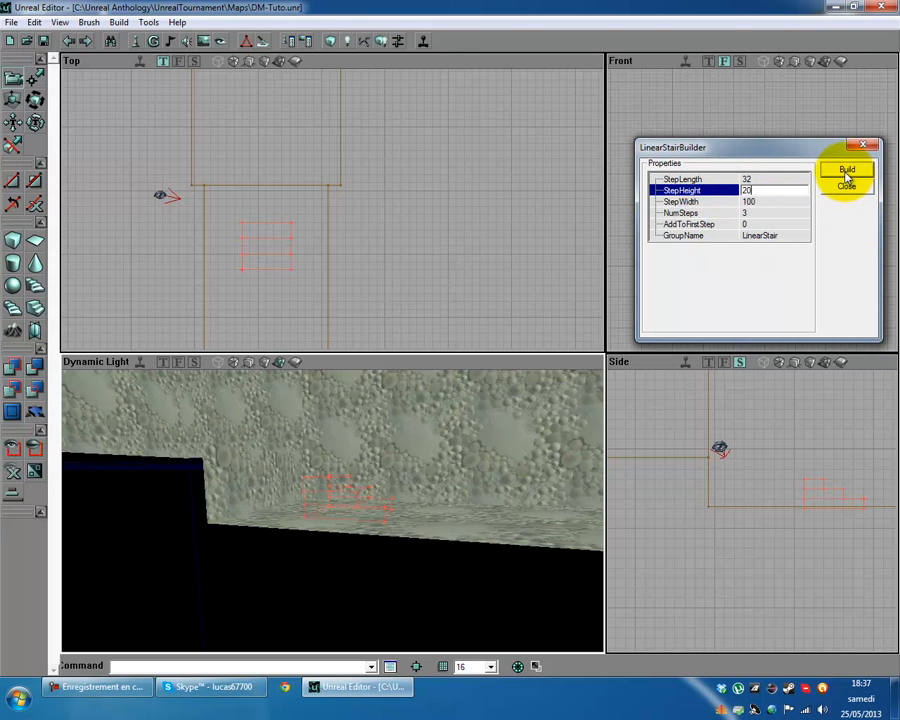
- Try step heights of 12, 10 and 50 on the stair brush, rebuilding it and viewing it in the 3D view
{"action": "left_click", "coordinate": [760, 189]}
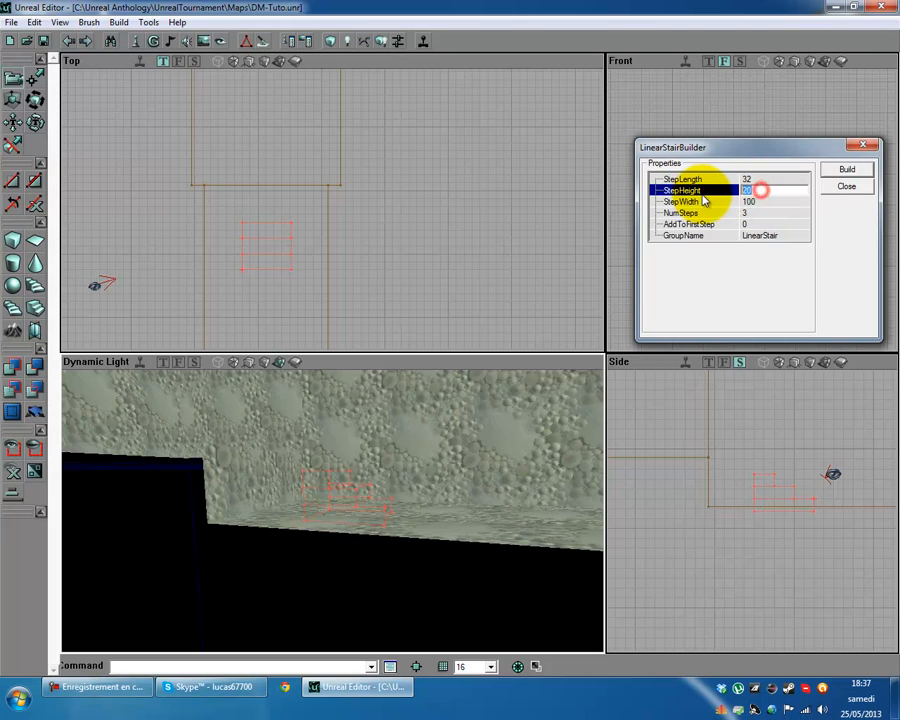
{"action": "type", "text": "12"}
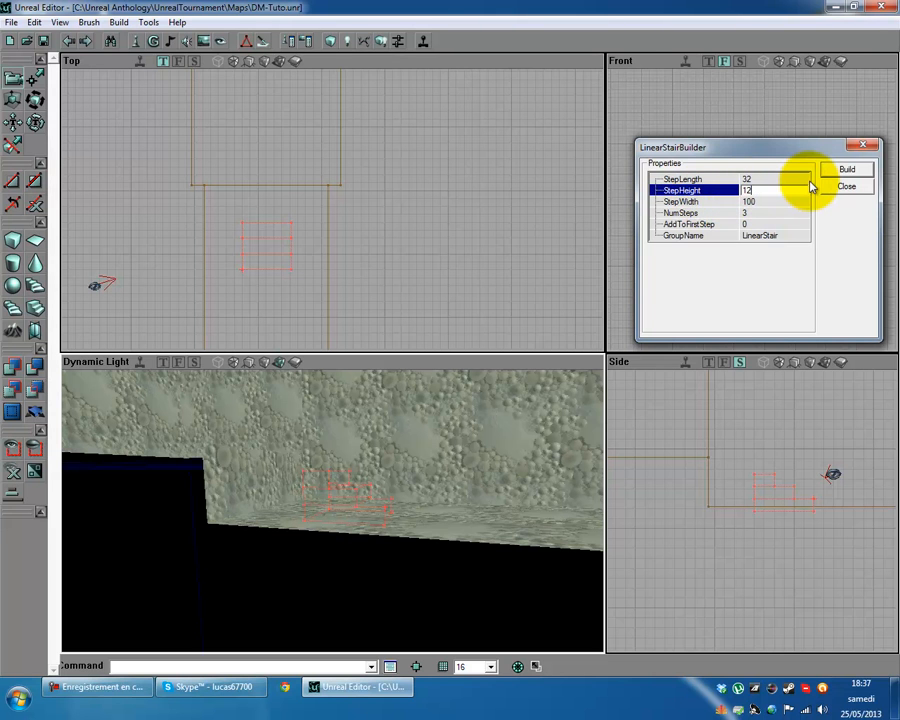
{"action": "left_click", "coordinate": [848, 169]}
{"action": "left_click_drag", "start_coordinate": [474, 460], "coordinate": [326, 506]}
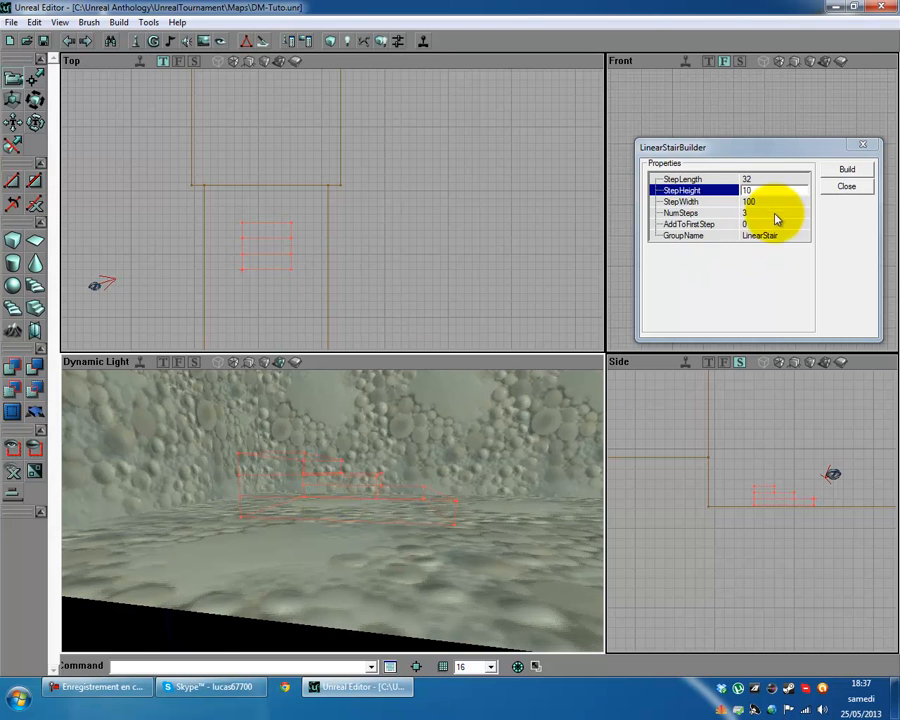
{"action": "left_click", "coordinate": [759, 189]}
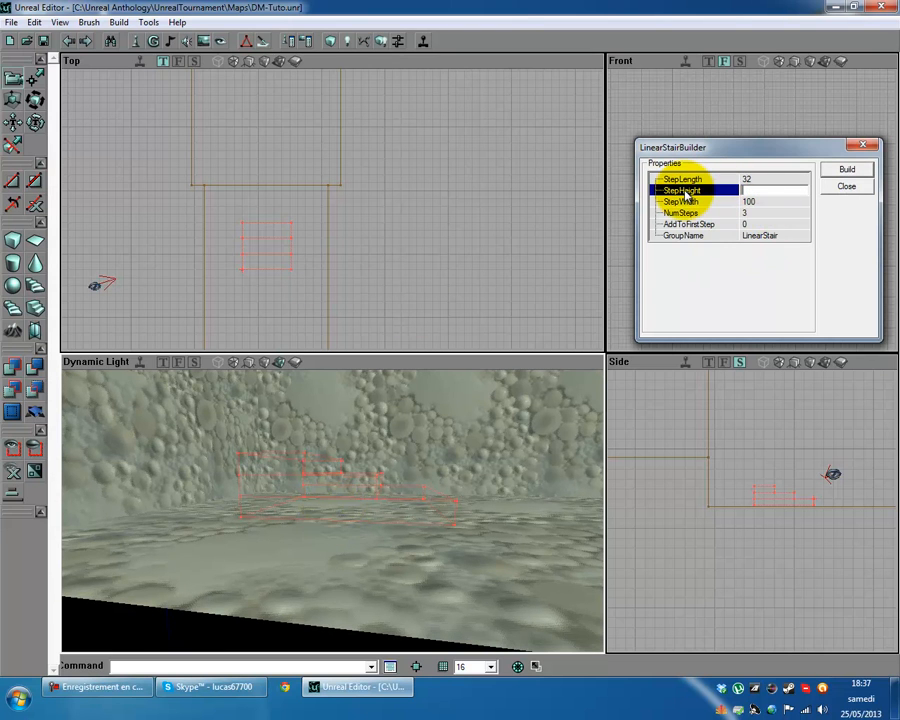
{"action": "type", "text": "50"}
{"action": "left_click", "coordinate": [830, 169]}
{"action": "left_click_drag", "start_coordinate": [331, 517], "coordinate": [331, 506]}
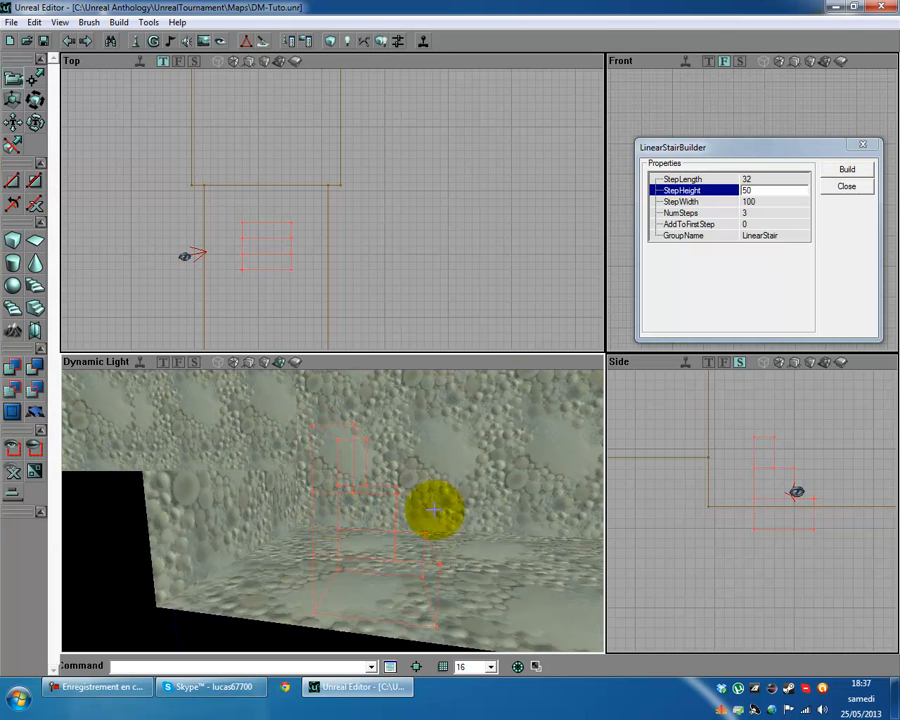
- Rebuild the stair brush with a step height of 15 and, after trying 50, a step length of 30
{"action": "left_click", "coordinate": [751, 190]}
{"action": "type", "text": "25"}
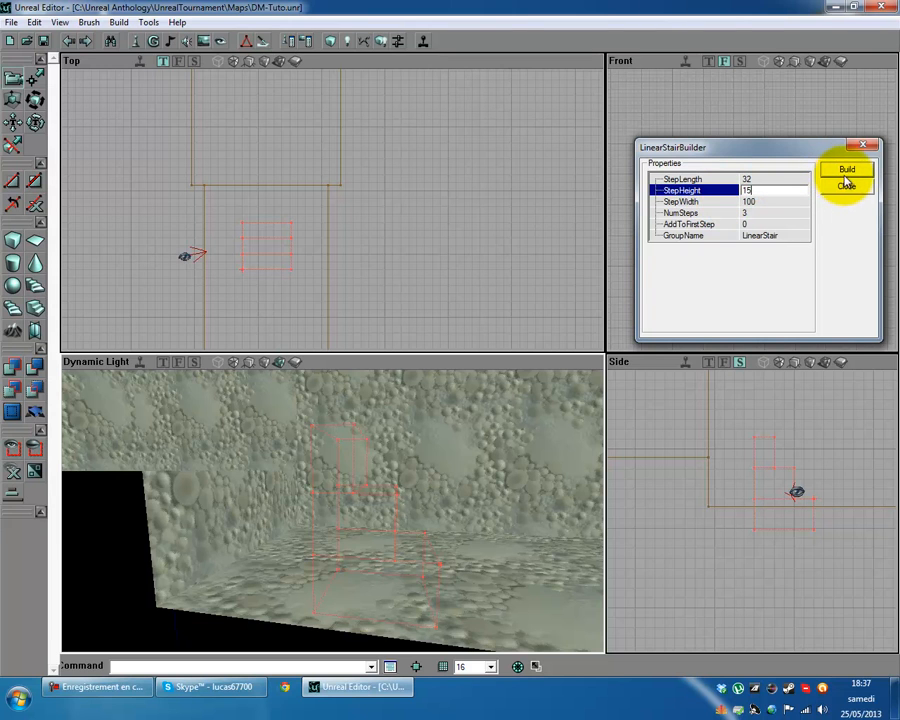
{"action": "left_click", "coordinate": [779, 179]}
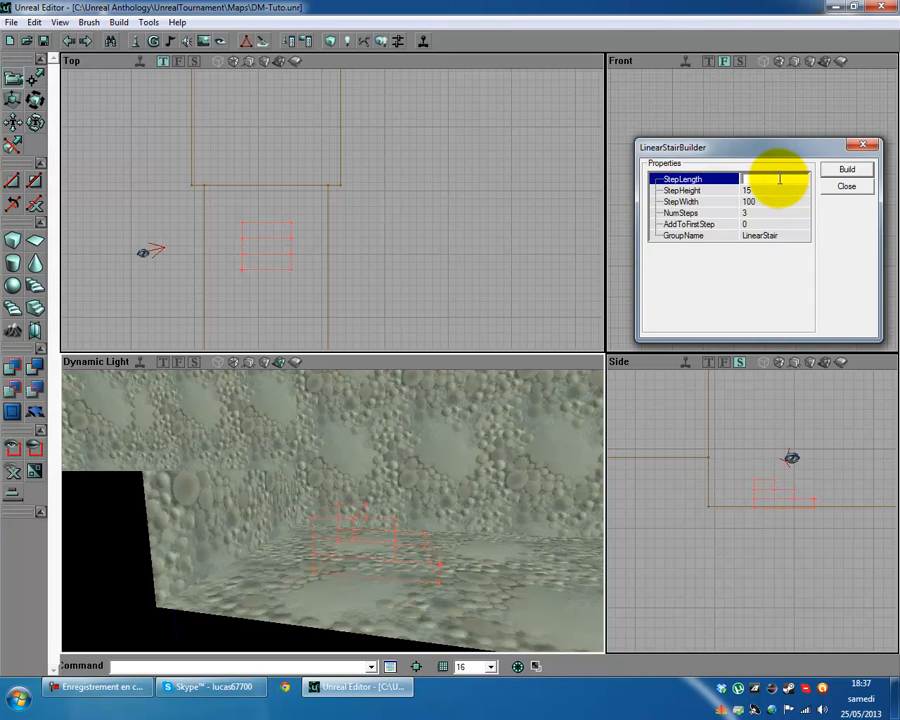
{"action": "type", "text": "50"}
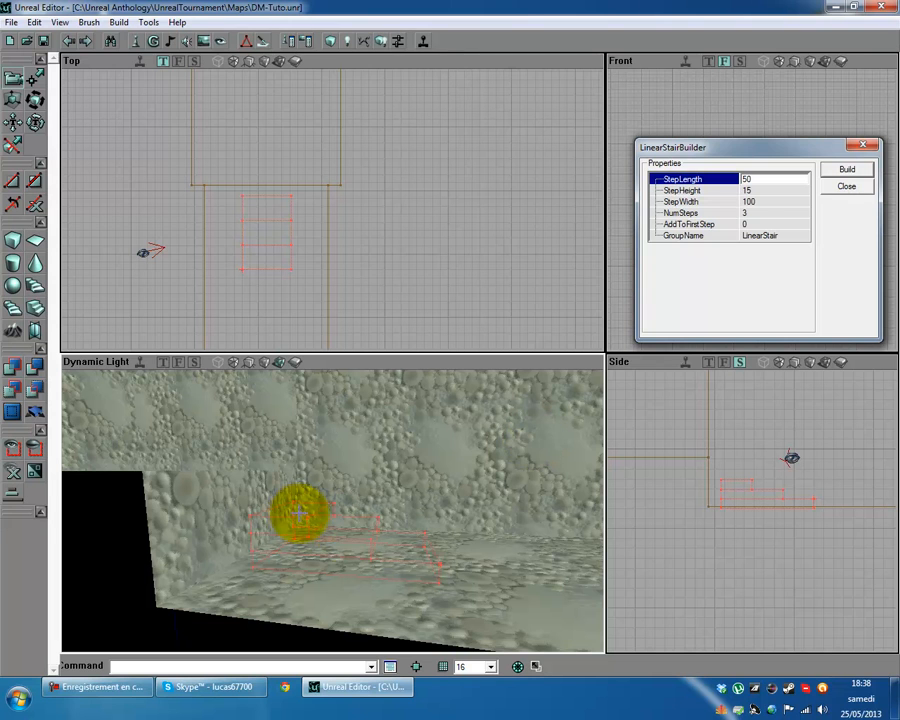
{"action": "left_click", "coordinate": [765, 179]}
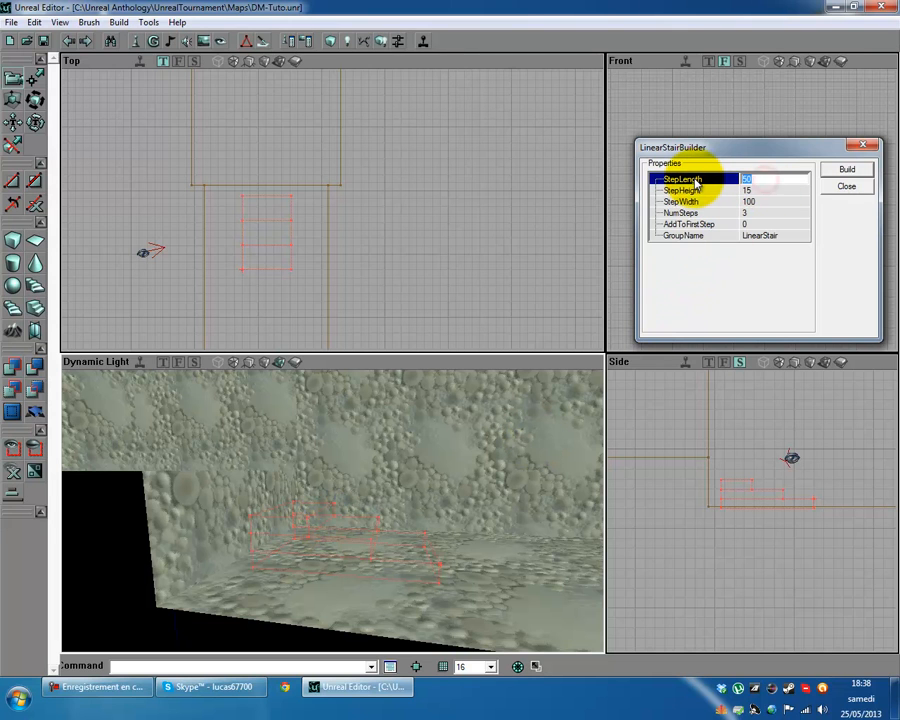
{"action": "type", "text": "35"}
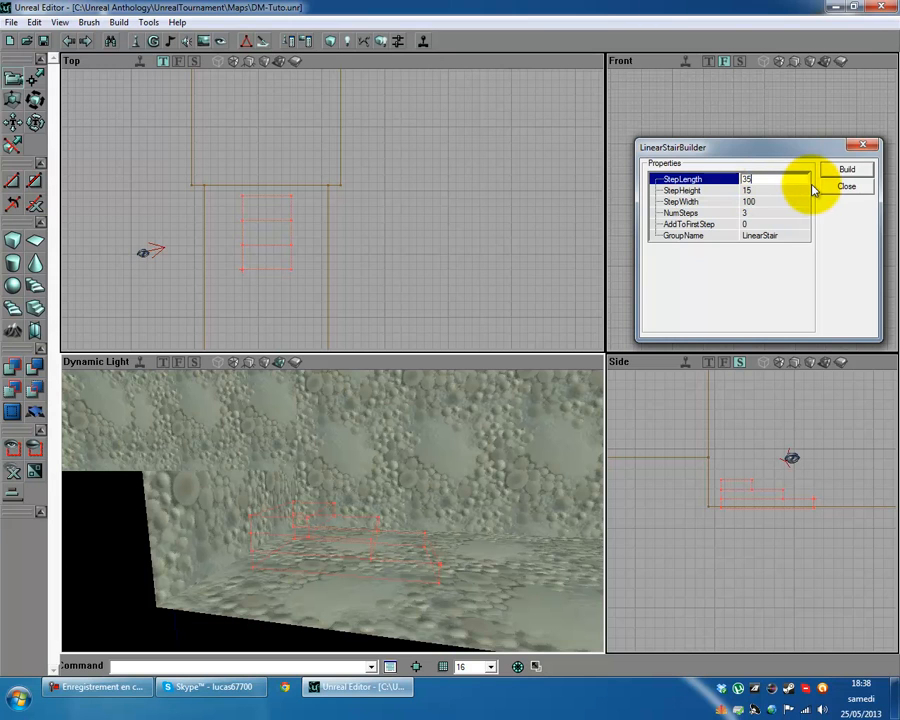
{"action": "left_click", "coordinate": [832, 172]}
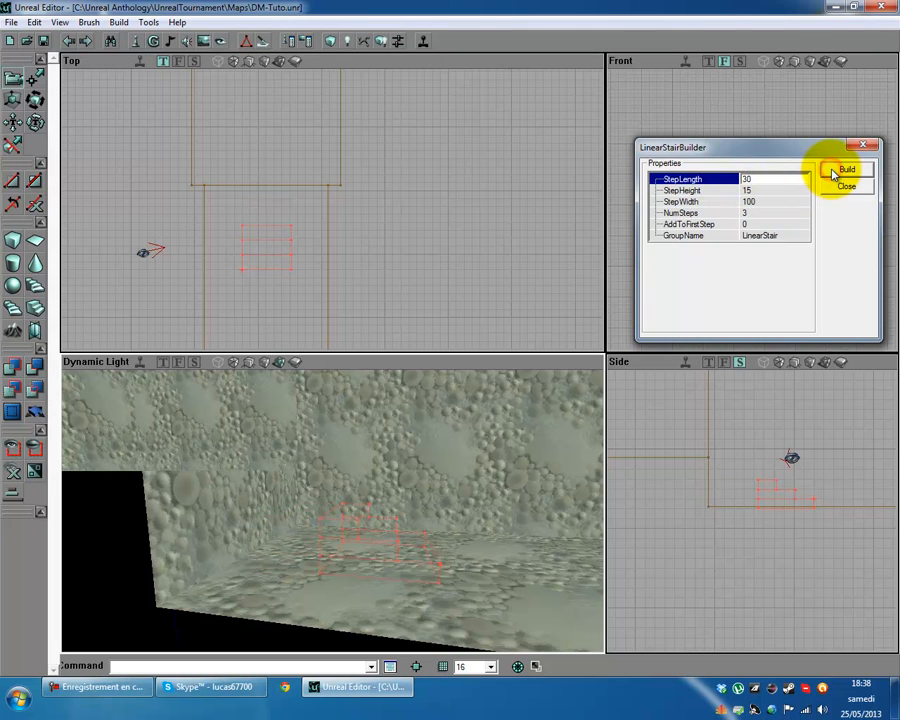
- Rebuild the stair brush with 5 steps and check its height in the 3D and Side views
{"action": "left_click", "coordinate": [750, 212]}
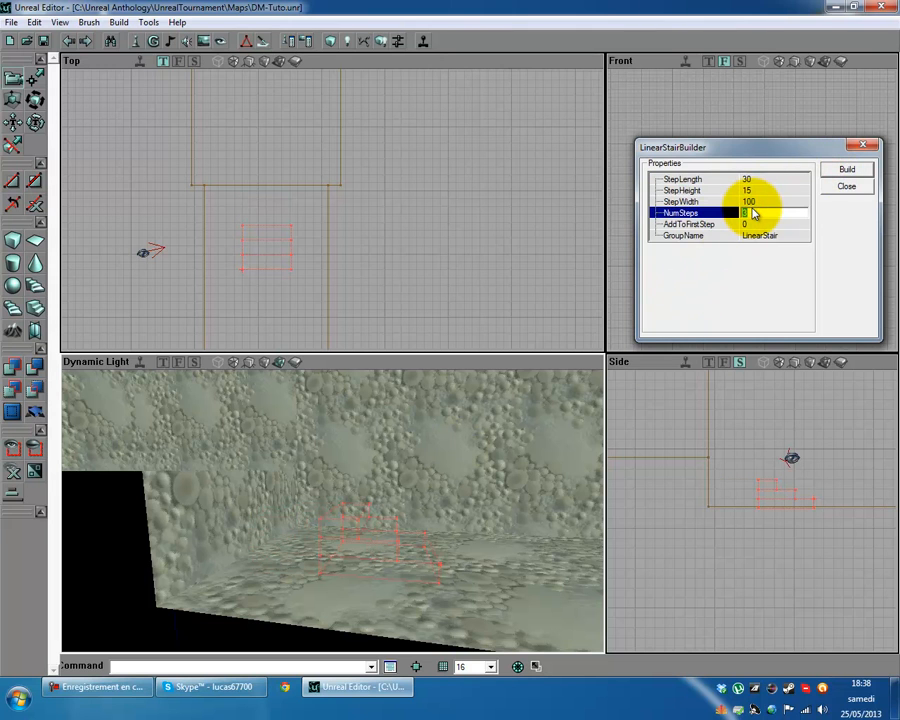
{"action": "type", "text": "5"}
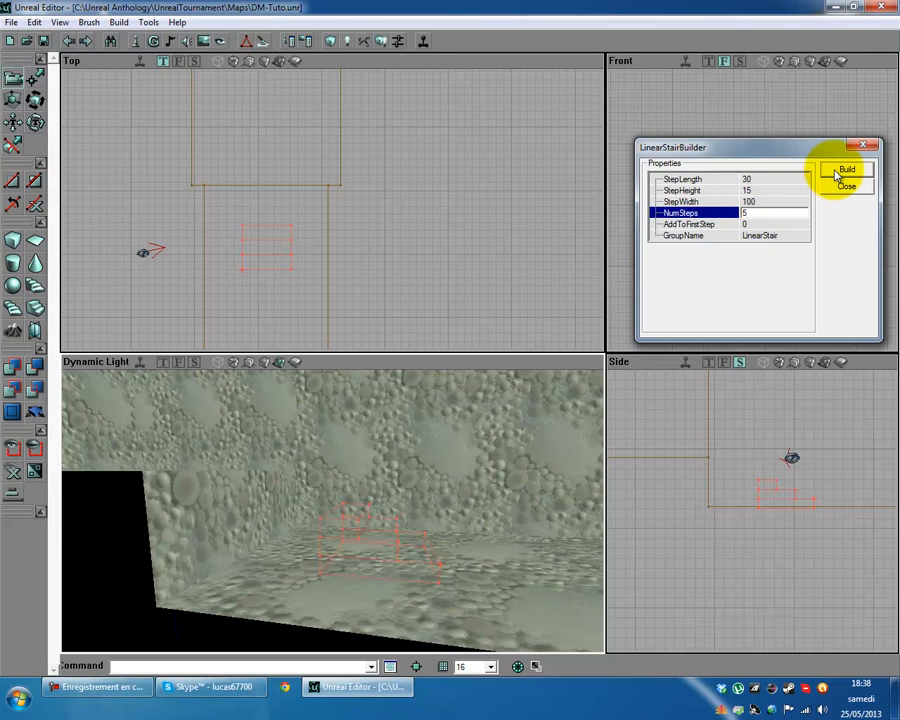
{"action": "left_click_drag", "start_coordinate": [283, 273], "coordinate": [332, 209]}
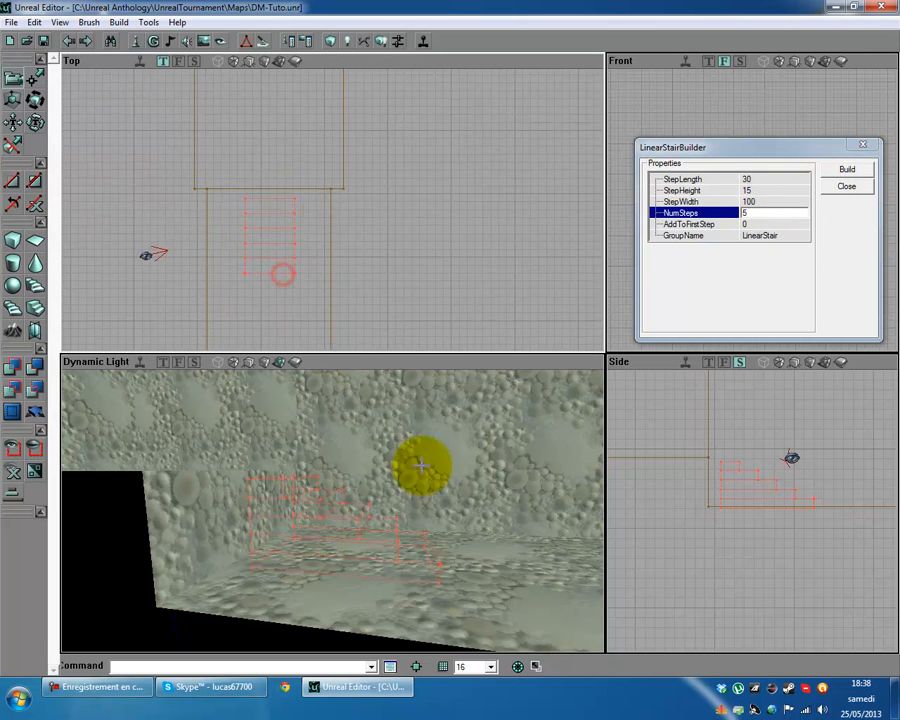
{"action": "left_click_drag", "start_coordinate": [422, 465], "coordinate": [332, 510]}
{"action": "left_click_drag", "start_coordinate": [738, 505], "coordinate": [753, 510]}
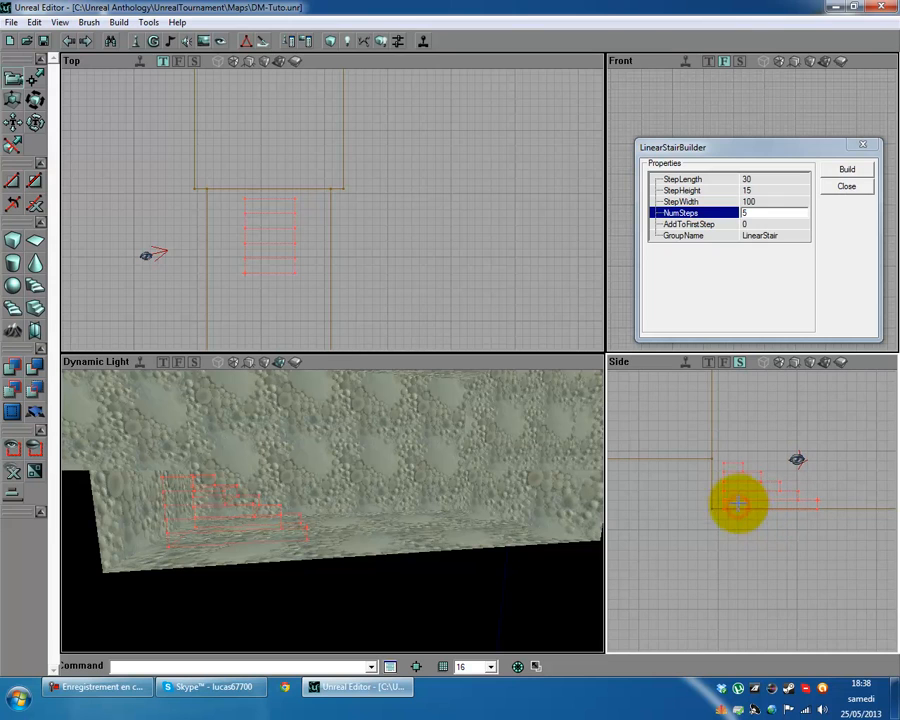
- Rebuild the stair brush with 6 steps and inspect its top step against the second room's floor in the Side view
{"action": "left_click", "coordinate": [757, 217]}
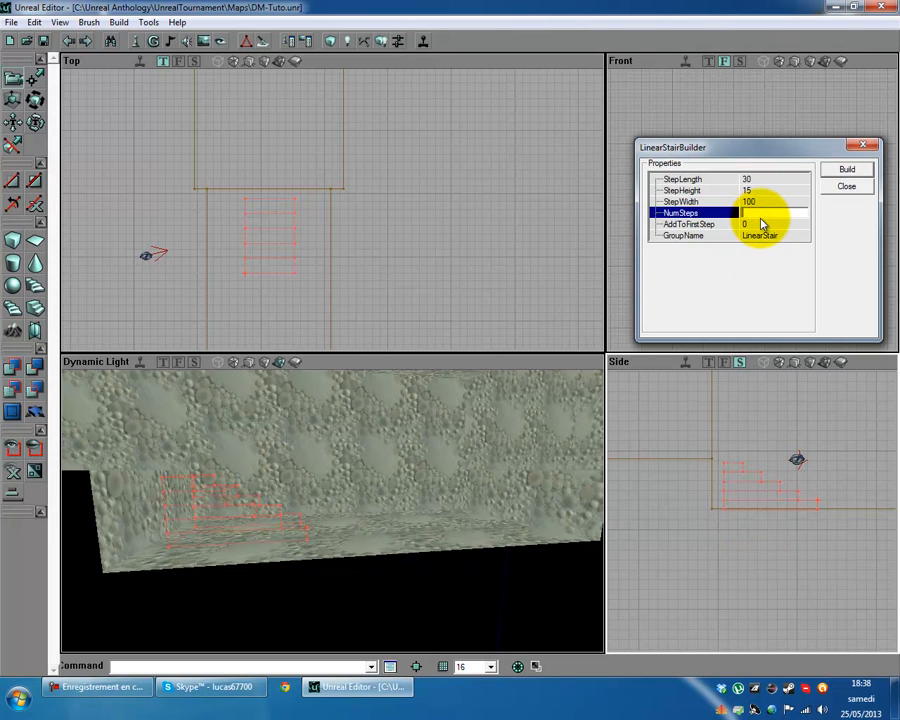
{"action": "type", "text": "6"}
{"action": "left_click", "coordinate": [840, 170]}
{"action": "mouse_move", "coordinate": [363, 541]}
{"action": "left_mouse_down"}
{"action": "mouse_move", "coordinate": [327, 502]}
{"action": "mouse_move", "coordinate": [267, 498]}
{"action": "mouse_move", "coordinate": [265, 540]}
{"action": "mouse_move", "coordinate": [336, 504]}
{"action": "mouse_move", "coordinate": [362, 502]}
{"action": "mouse_move", "coordinate": [326, 506]}
{"action": "mouse_move", "coordinate": [332, 511]}
{"action": "mouse_move", "coordinate": [238, 497]}
{"action": "left_mouse_up"}
{"action": "scroll", "coordinate": [751, 506], "scroll_direction": "up", "scroll_amount": 3}
{"action": "left_click_drag", "start_coordinate": [751, 516], "coordinate": [751, 510]}
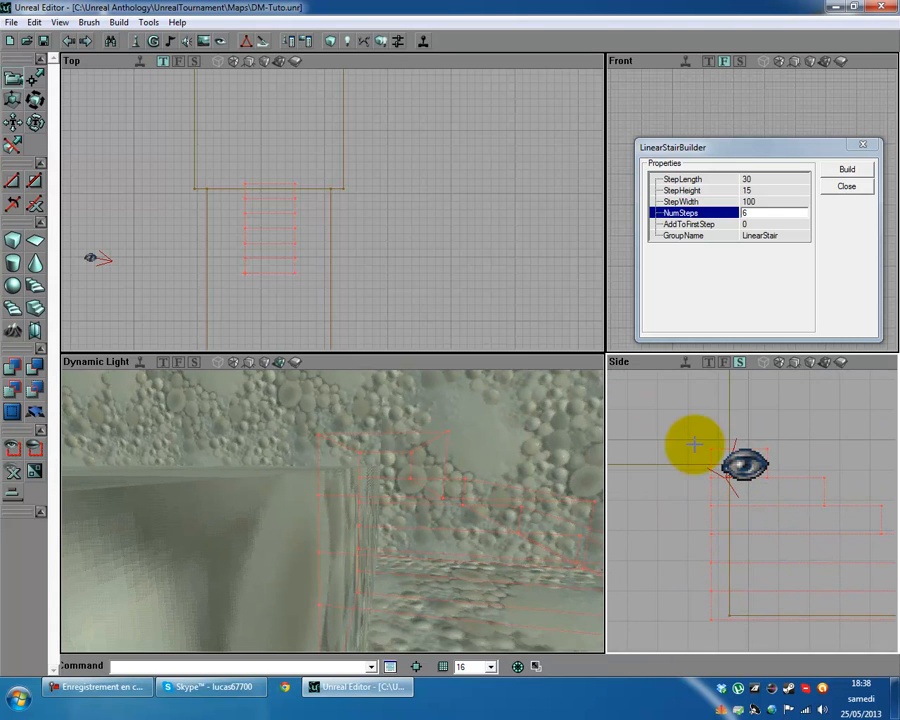
{"action": "left_click_drag", "start_coordinate": [697, 460], "coordinate": [755, 511]}
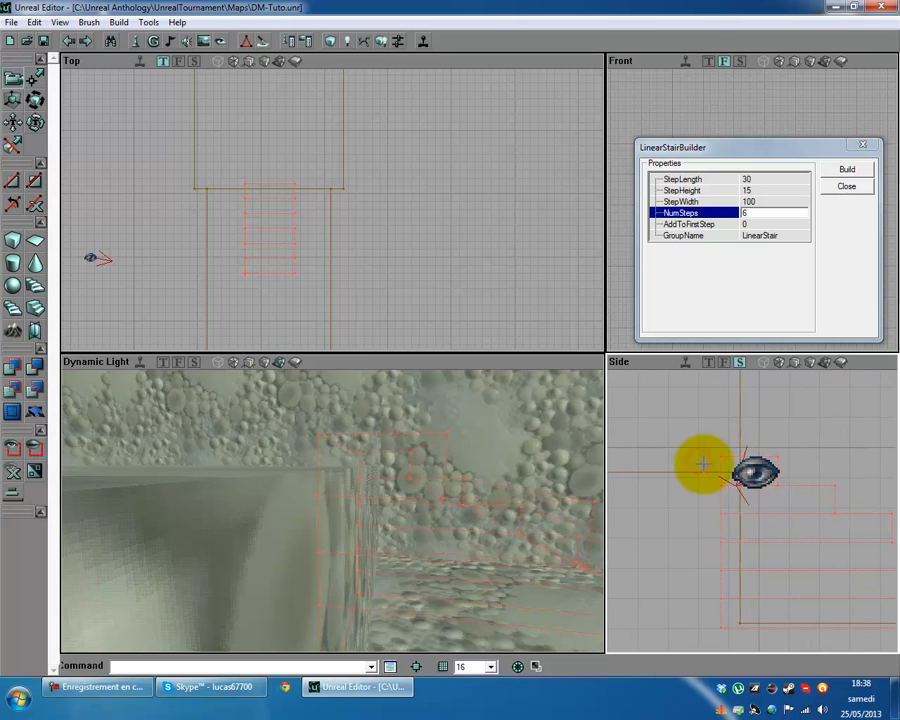
- Shift the stair brush slightly sideways in the Top view and compare its top step with the room's floor level in the Side view
{"action": "left_click_drag", "start_coordinate": [333, 512], "coordinate": [219, 502]}
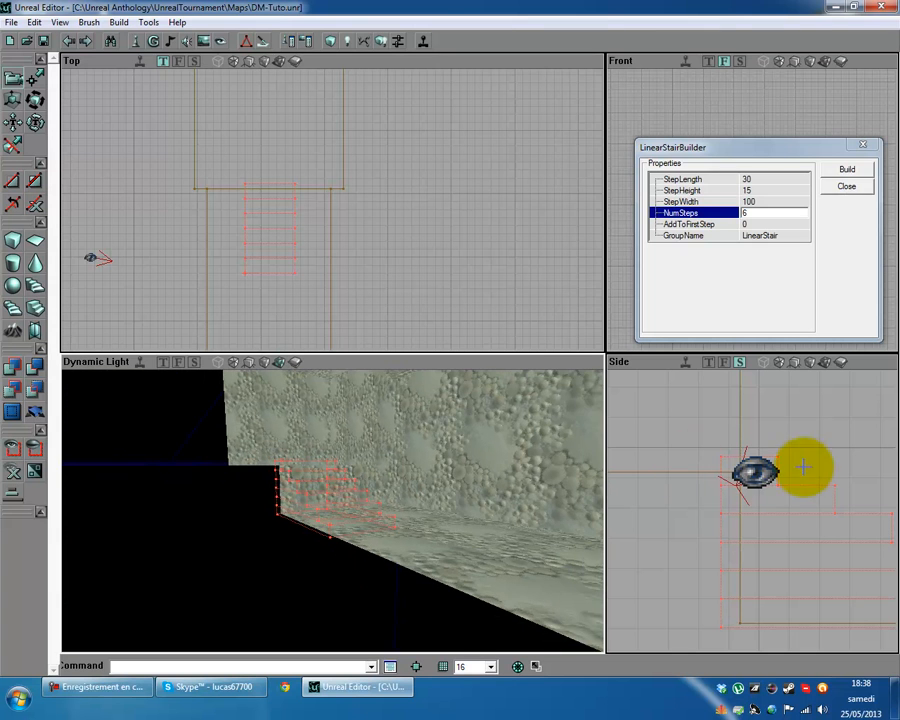
{"action": "left_click_drag", "start_coordinate": [675, 534], "coordinate": [749, 508]}
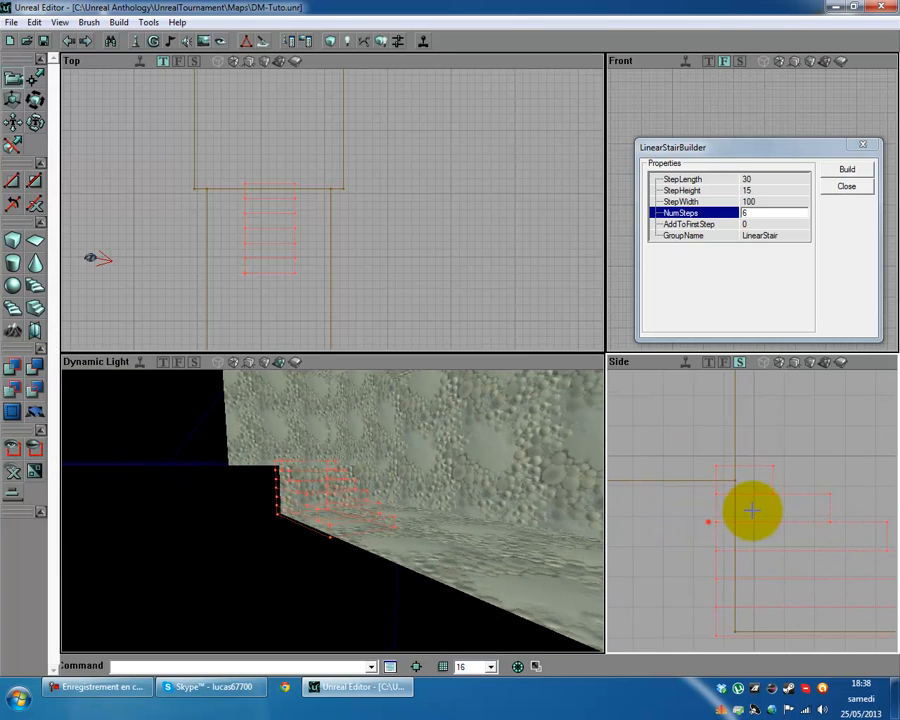
{"action": "mouse_move", "coordinate": [299, 215]}
{"action": "left_mouse_down", "text": "ctrl"}
{"action": "mouse_move", "coordinate": [259, 215]}
{"action": "mouse_move", "coordinate": [340, 213]}
{"action": "mouse_move", "coordinate": [333, 209]}
{"action": "left_mouse_up", "text": "ctrl"}
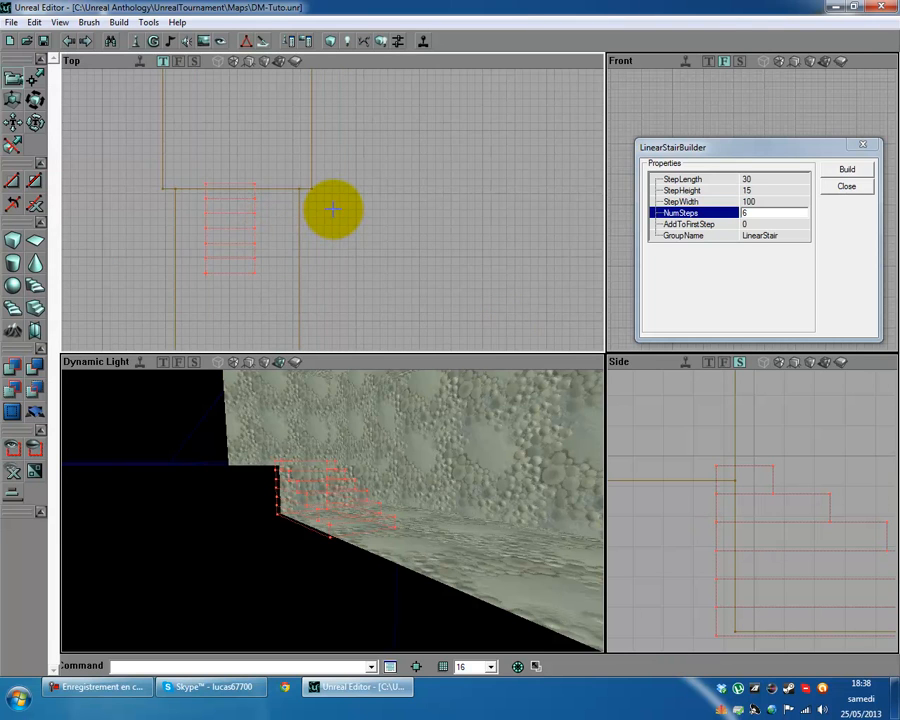
{"action": "left_click", "coordinate": [721, 439]}
{"action": "left_click", "coordinate": [744, 466]}
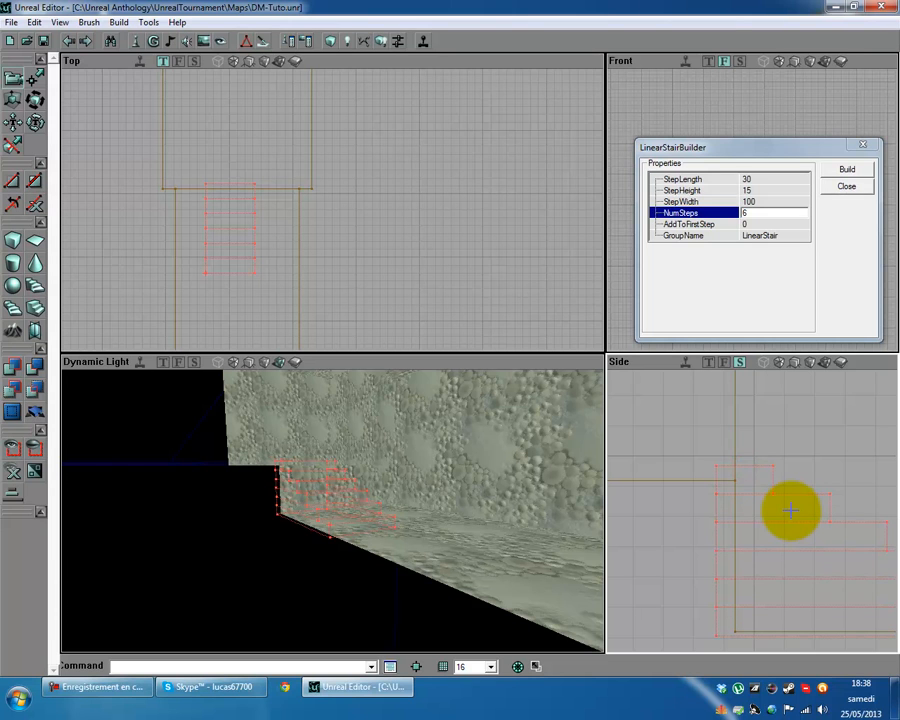
{"action": "left_click", "coordinate": [790, 511]}
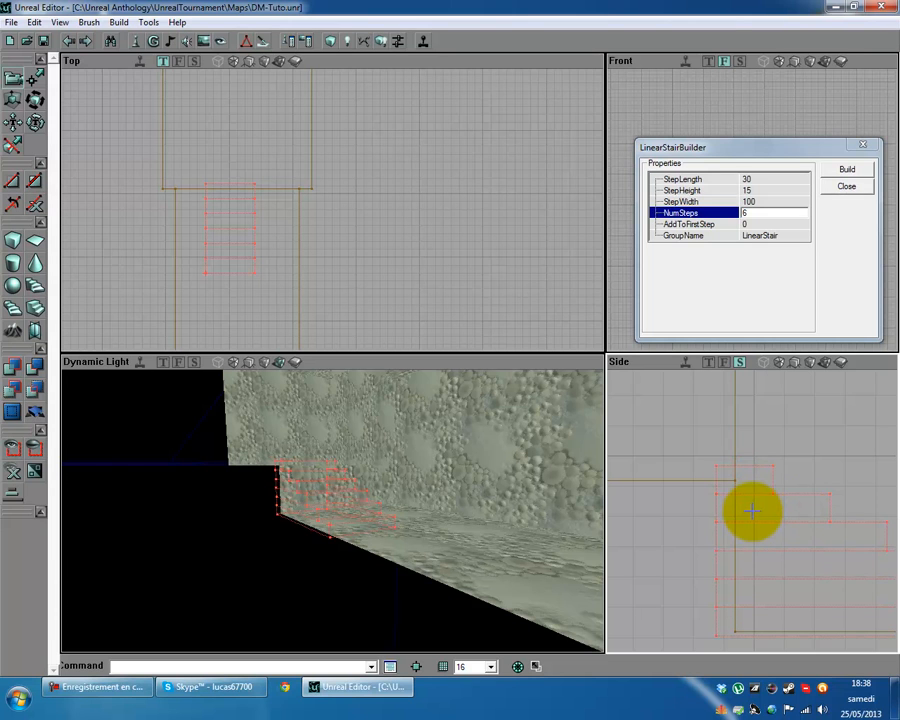
{"action": "left_click_drag", "start_coordinate": [752, 512], "coordinate": [752, 510], "text": "ctrl+shift"}
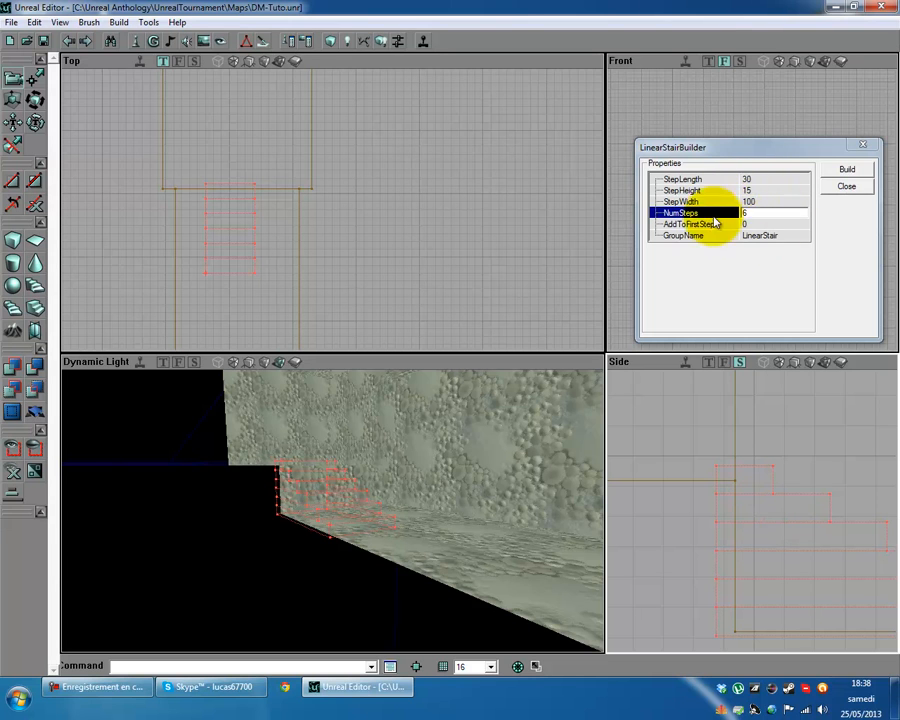
- Rebuild the stair brush with a step height of 16 and lower it by one grid square in the Side view
{"action": "left_click", "coordinate": [757, 189]}
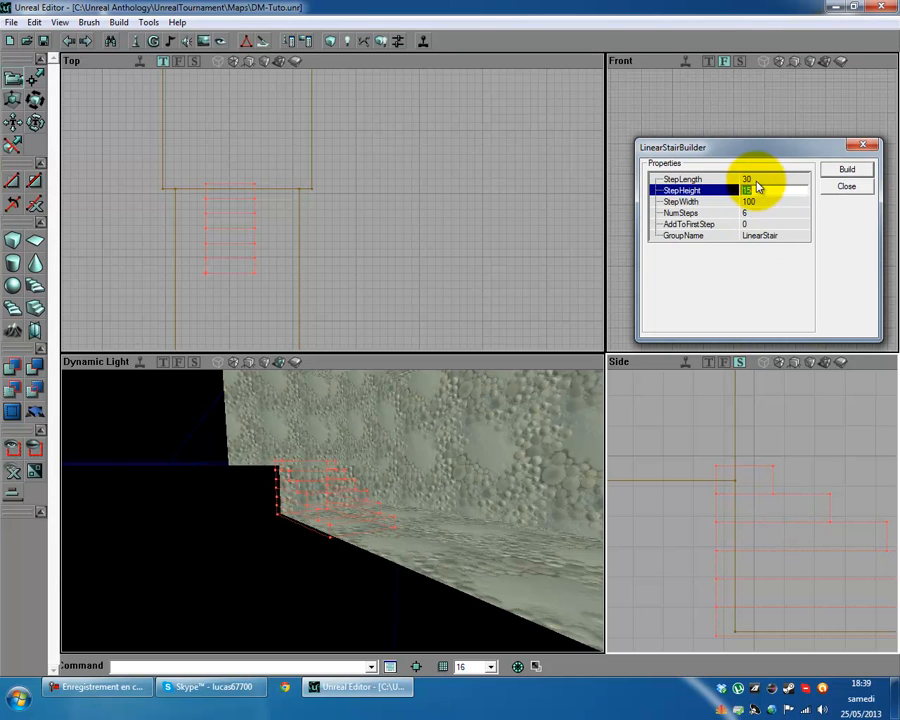
{"action": "type", "text": "16"}
{"action": "left_click", "coordinate": [846, 169]}
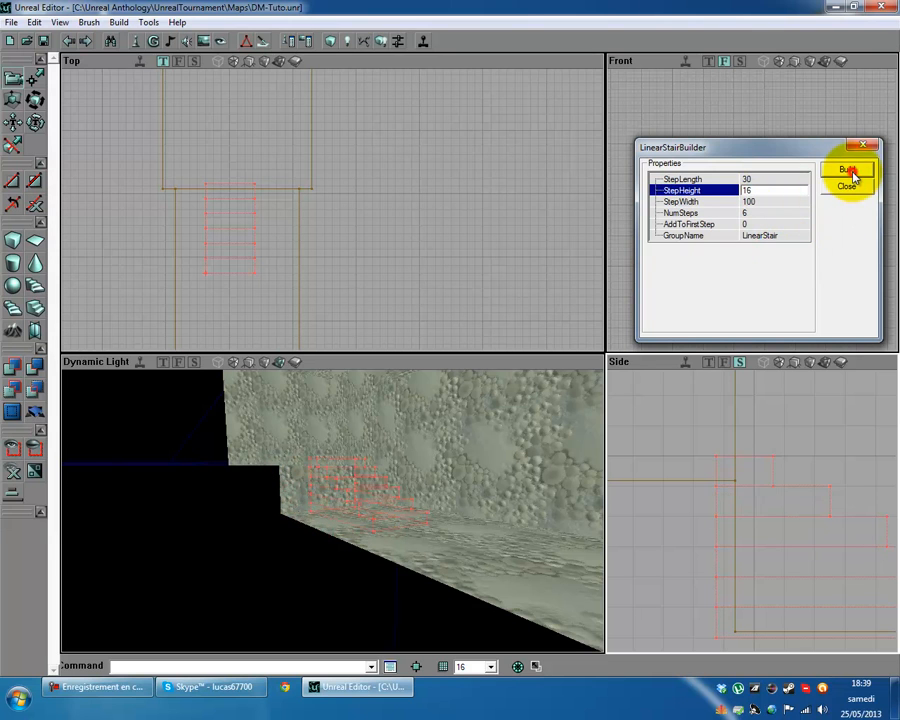
{"action": "left_click", "coordinate": [748, 505]}
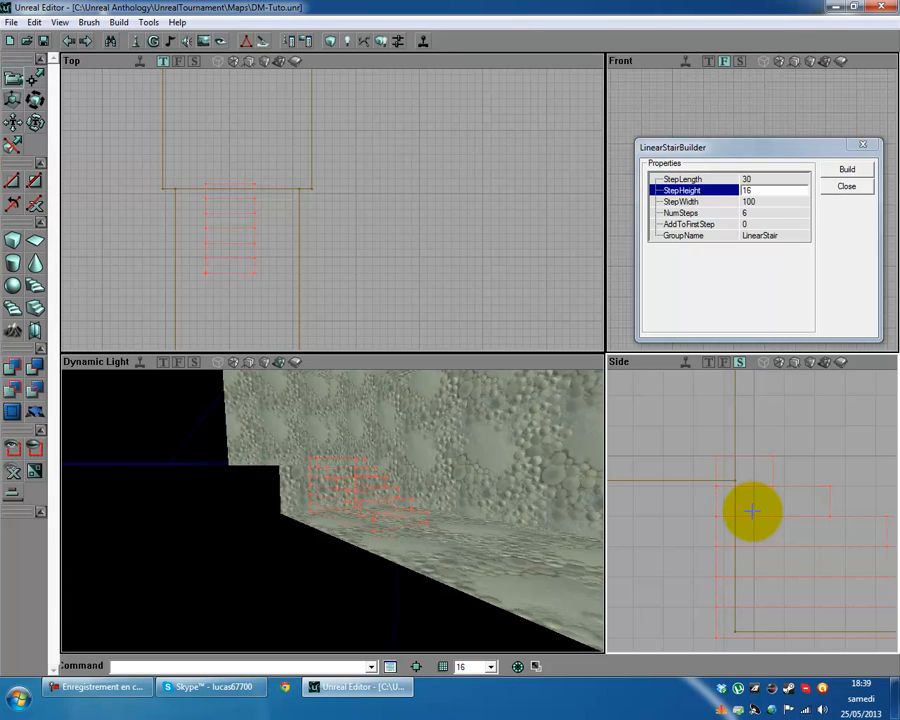
- Try a step height of 17 and a step length of 32 on the stair brush, and rebuild it with 16 and 30
{"action": "left_click", "coordinate": [765, 188]}
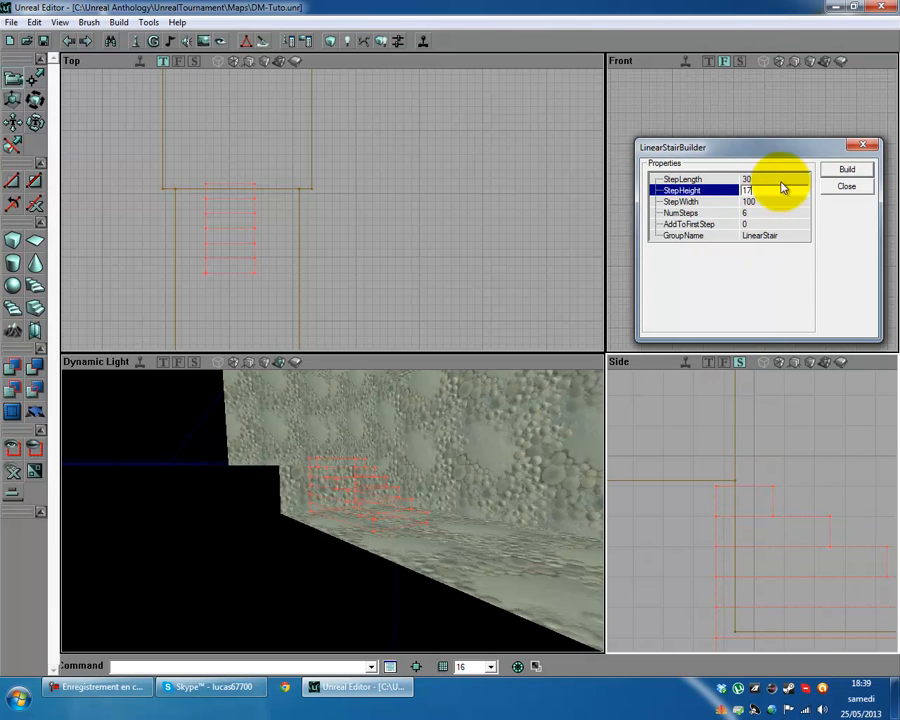
{"action": "left_click", "coordinate": [847, 172]}
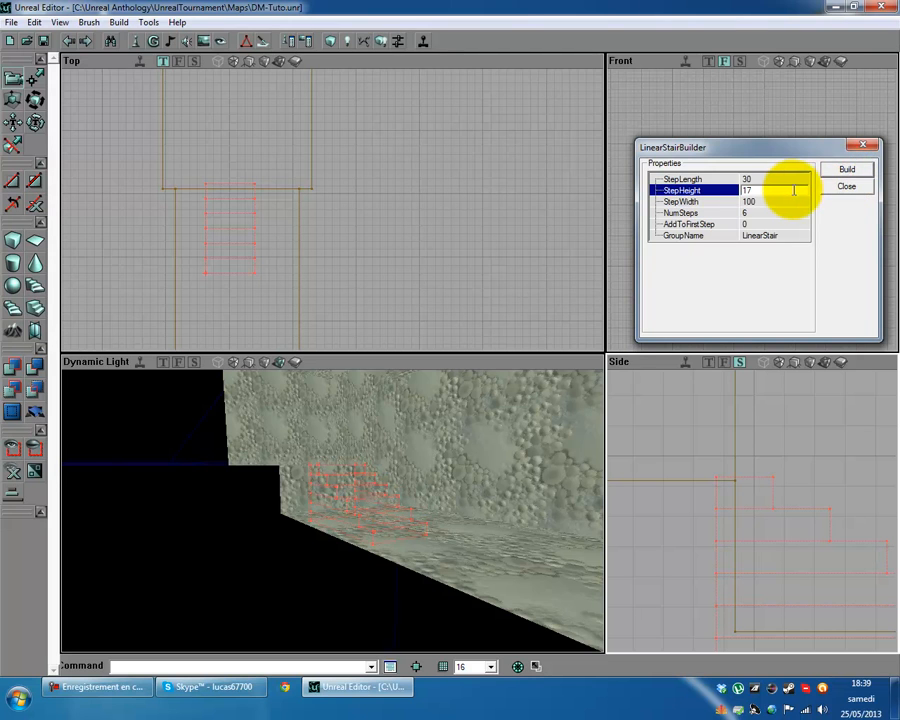
{"action": "left_click", "coordinate": [790, 190]}
{"action": "type", "text": "16"}
{"action": "left_click", "coordinate": [776, 183]}
{"action": "type", "text": "32"}
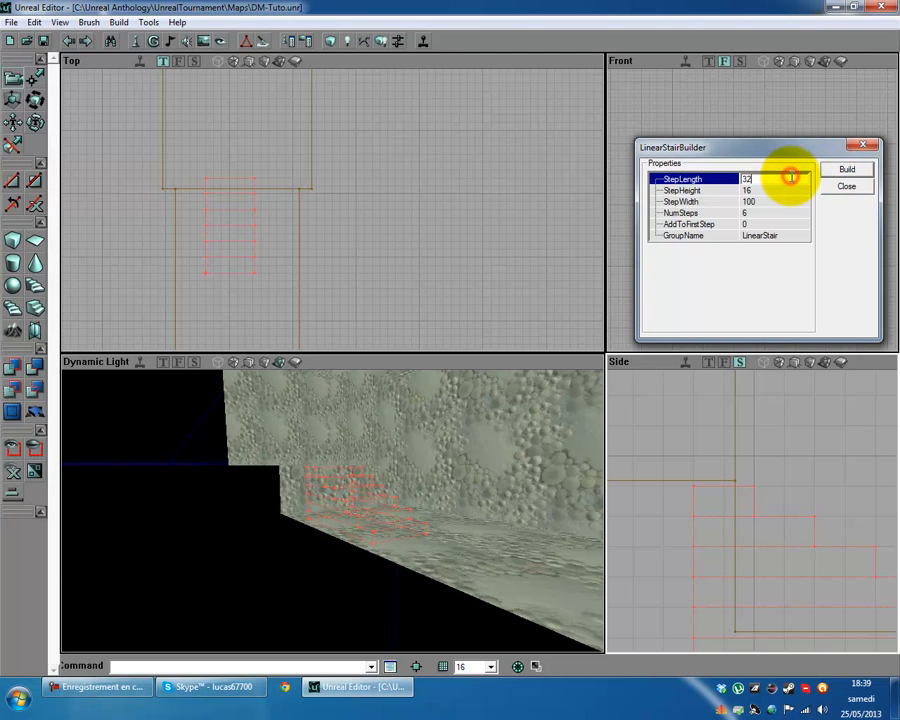
{"action": "left_click", "coordinate": [785, 189]}
{"action": "left_click", "coordinate": [843, 172]}
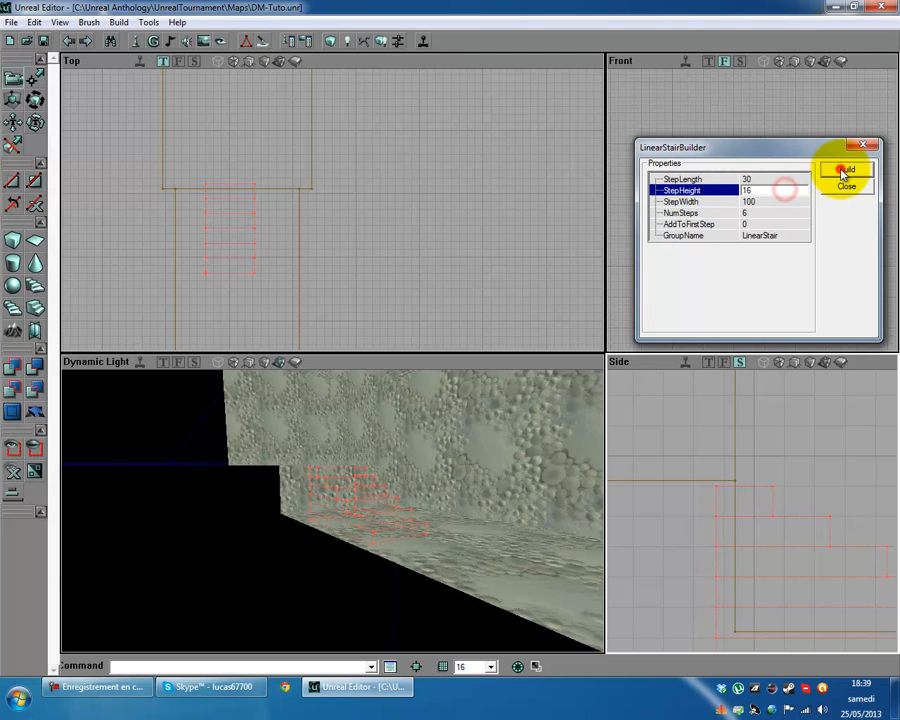
{"action": "left_click", "coordinate": [846, 186]}
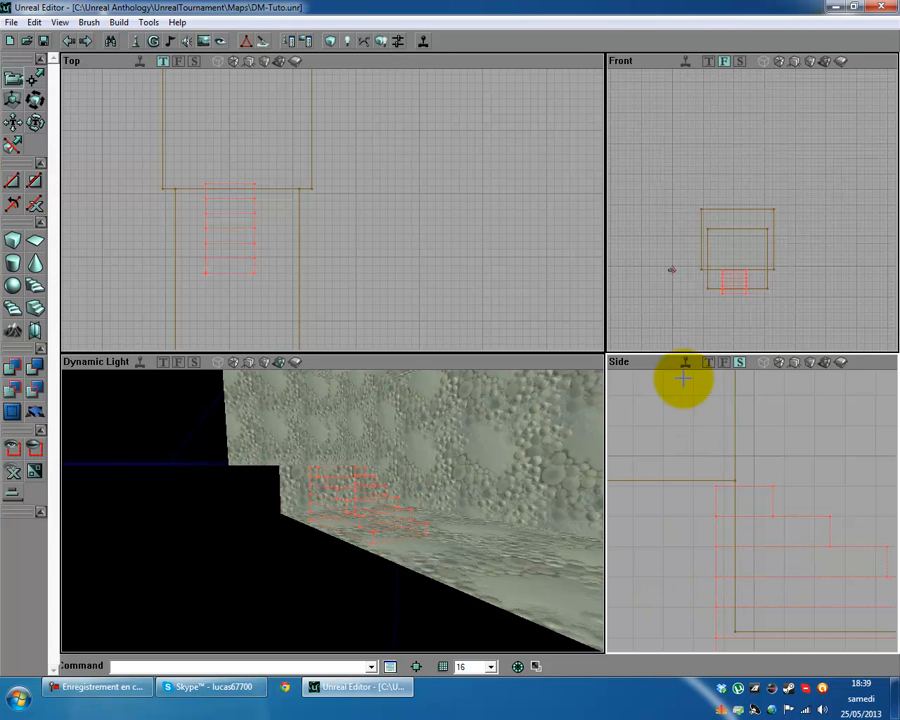
- Rebuild the stair brush with 5 steps
{"action": "mouse_move", "coordinate": [661, 579]}
{"action": "left_mouse_down"}
{"action": "mouse_move", "coordinate": [753, 532]}
{"action": "mouse_move", "coordinate": [747, 492]}
{"action": "mouse_move", "coordinate": [759, 514]}
{"action": "left_mouse_up"}
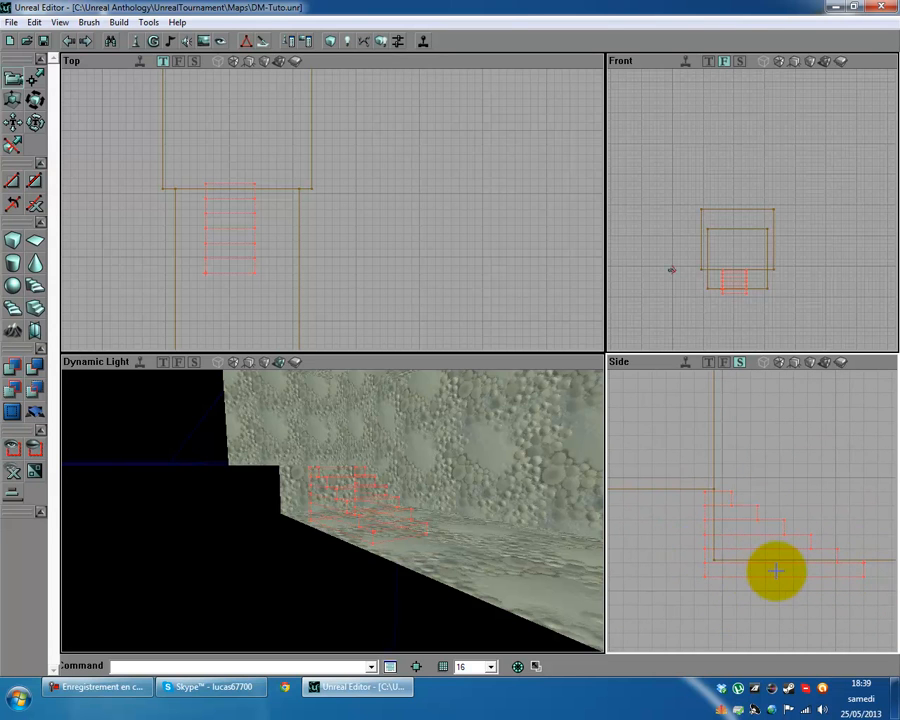
{"action": "right_click", "coordinate": [35, 308]}
{"action": "left_click", "coordinate": [747, 212]}
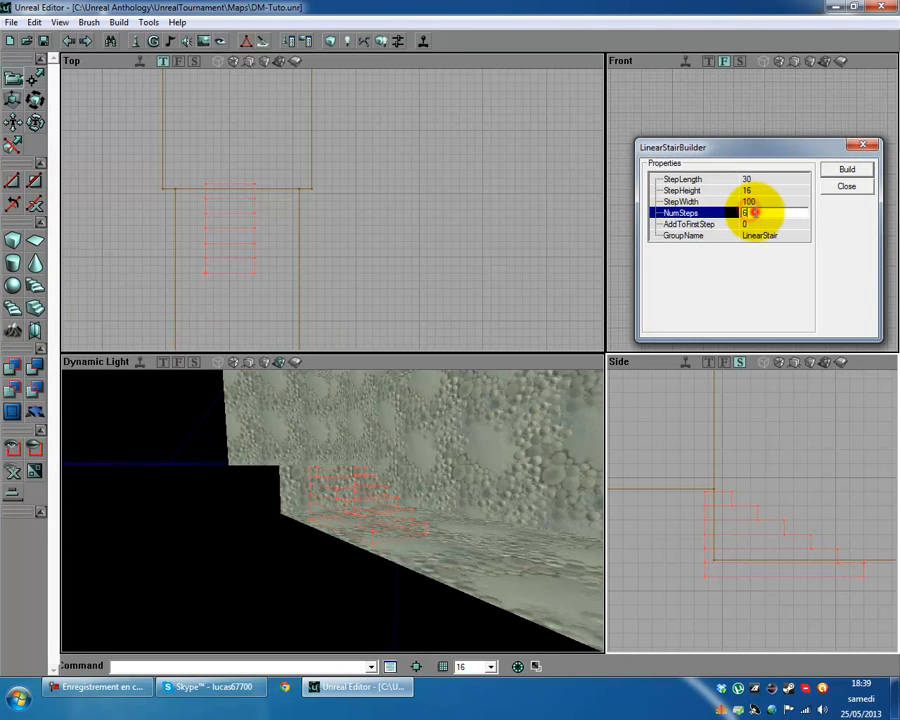
{"action": "left_click", "coordinate": [850, 169]}
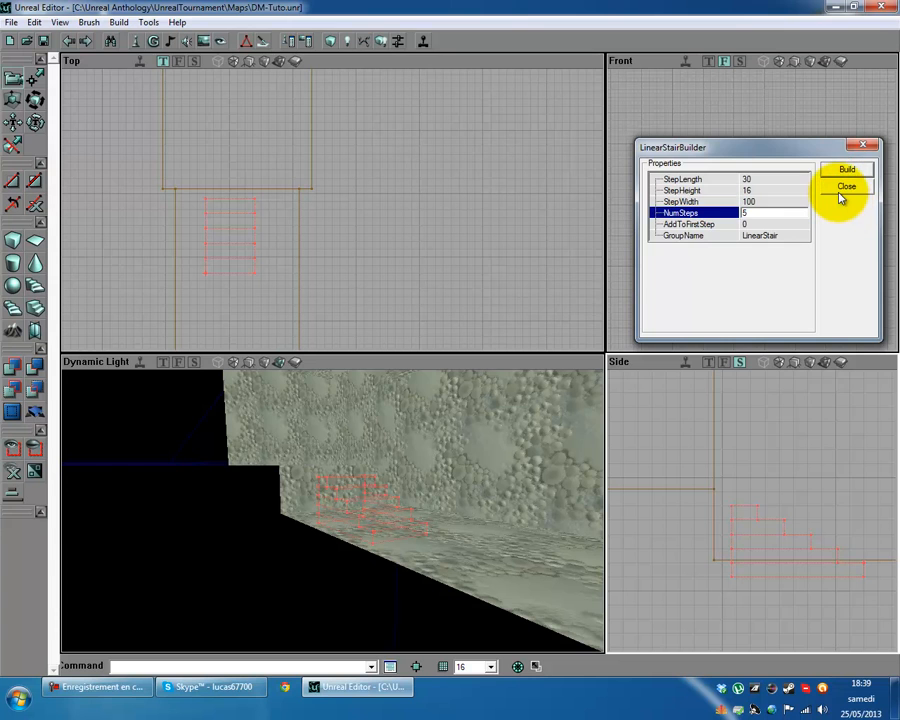
{"action": "left_click", "coordinate": [845, 187]}
- Raise the stair brush by one grid square and place it against the room's wall, centred across the corridor
{"action": "left_click", "coordinate": [753, 539]}
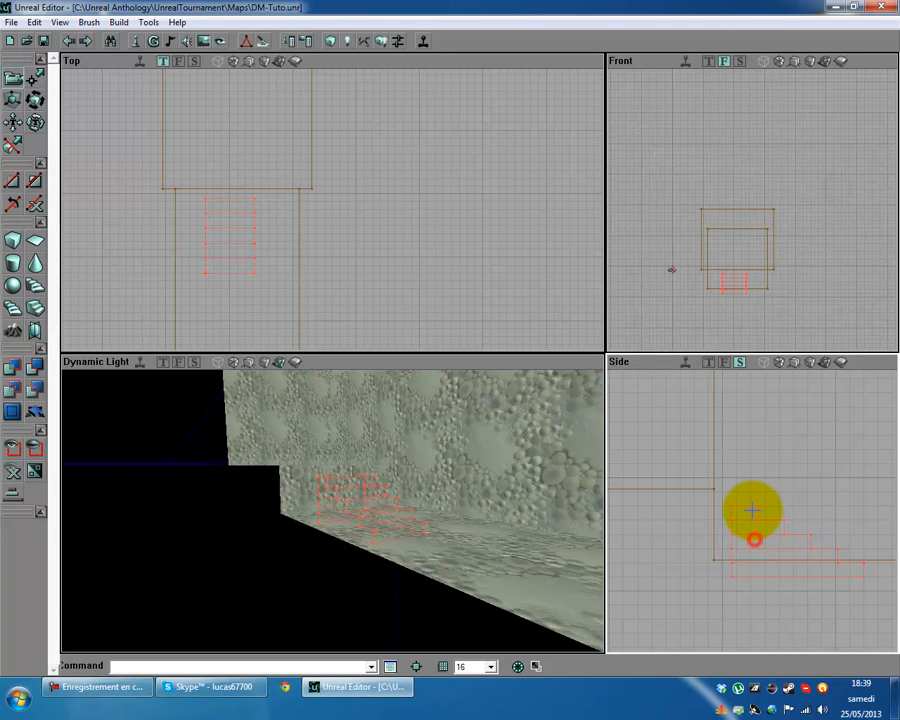
{"action": "mouse_move", "coordinate": [752, 509]}
{"action": "left_mouse_down", "text": "shift"}
{"action": "mouse_move", "coordinate": [755, 539]}
{"action": "mouse_move", "coordinate": [749, 511]}
{"action": "left_mouse_up", "text": "shift"}
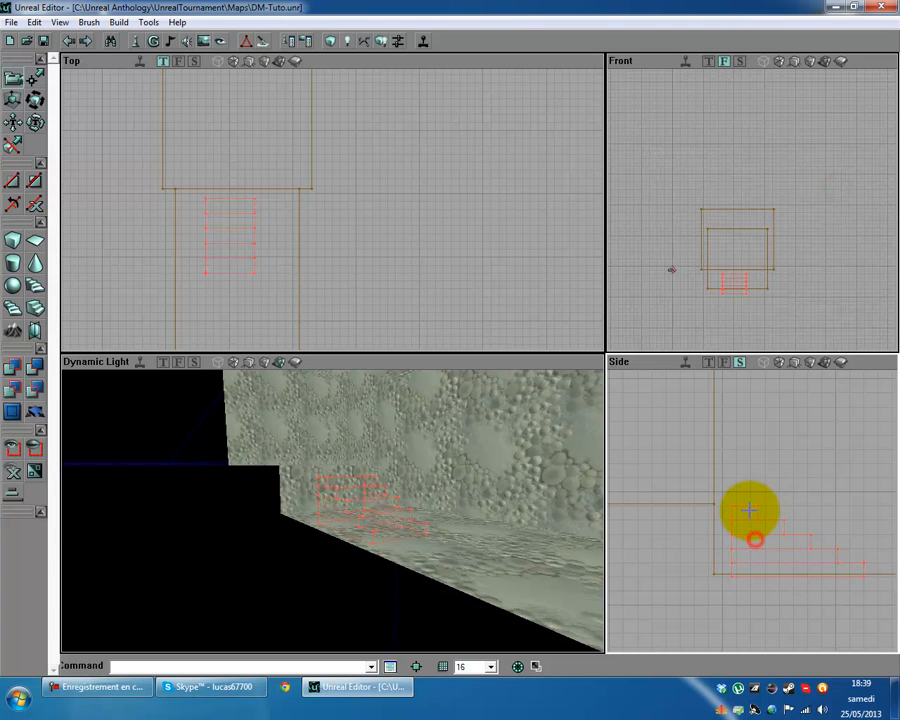
{"action": "left_click_drag", "start_coordinate": [688, 320], "coordinate": [752, 209]}
{"action": "left_click_drag", "start_coordinate": [275, 278], "coordinate": [332, 208]}
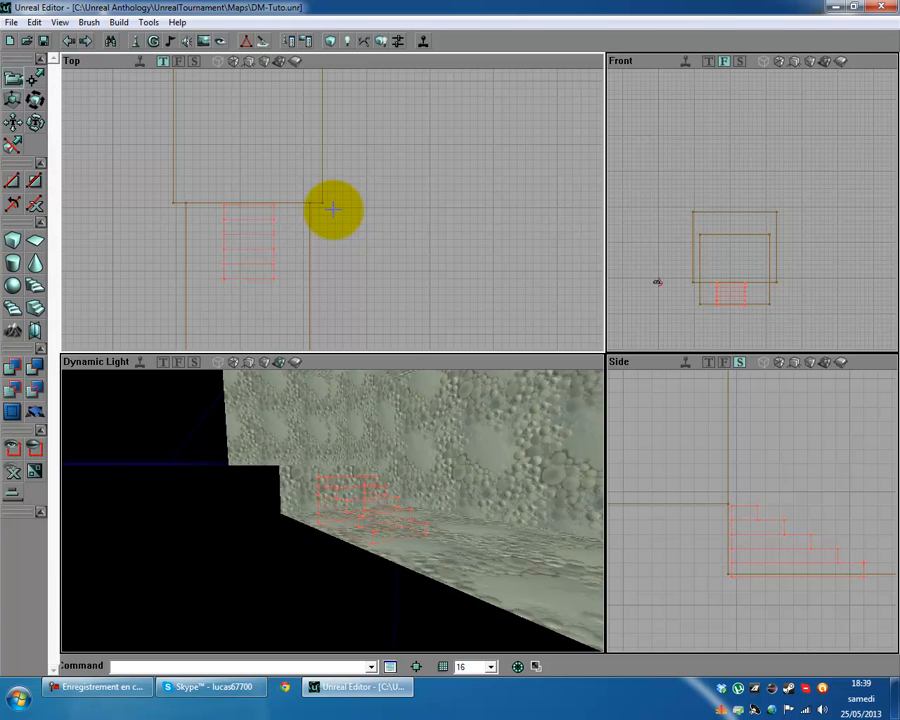
- Add the stairs to the map as solid geometry and move the builder brush aside to inspect them in 3D
{"action": "left_click_drag", "start_coordinate": [309, 482], "coordinate": [333, 508]}
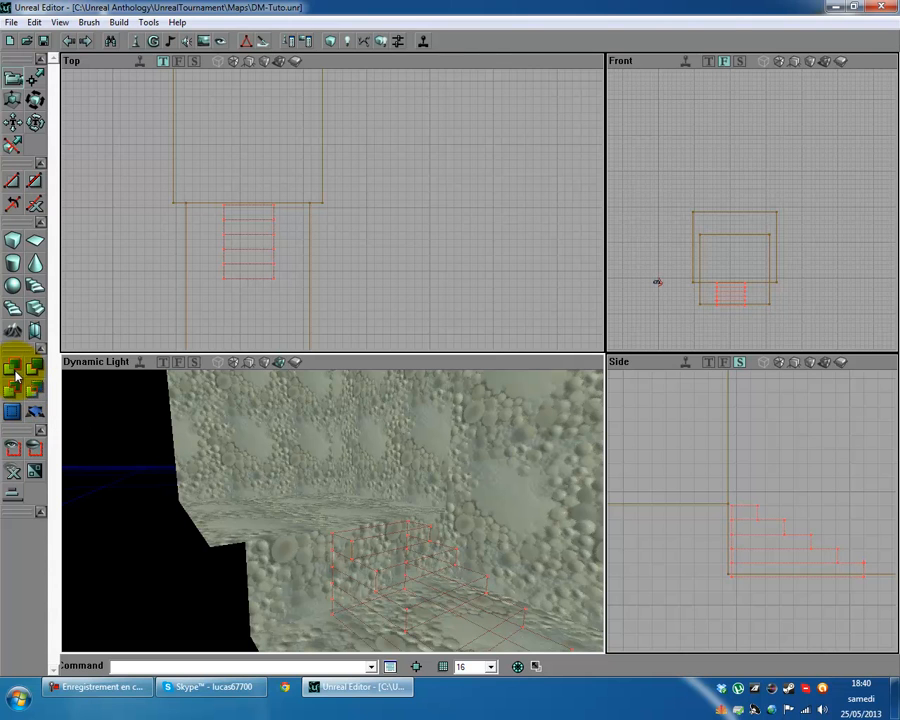
{"action": "left_click", "coordinate": [13, 368]}
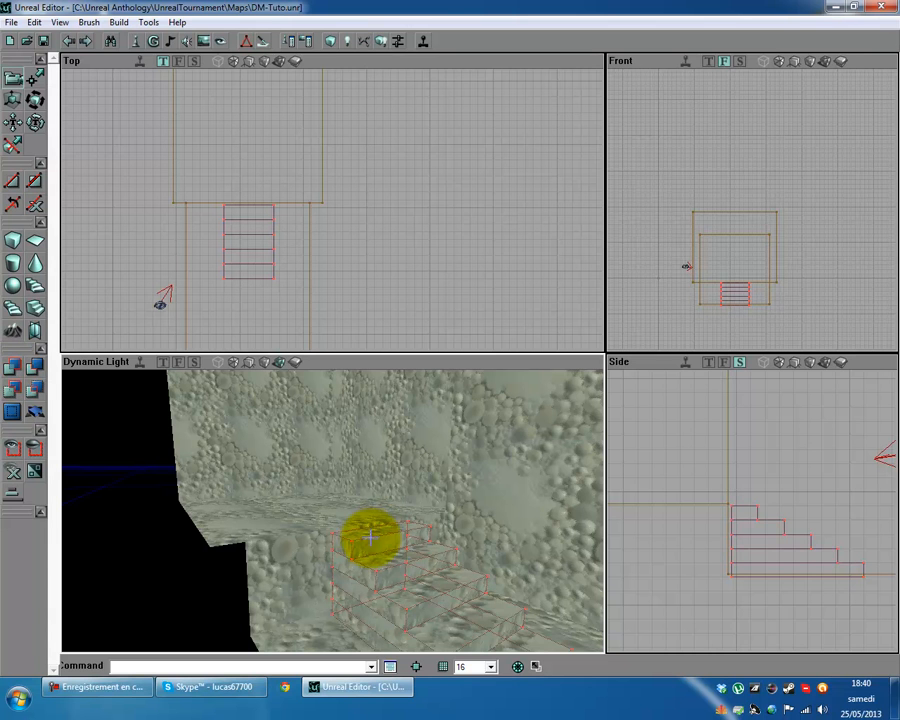
{"action": "left_click", "coordinate": [275, 281]}
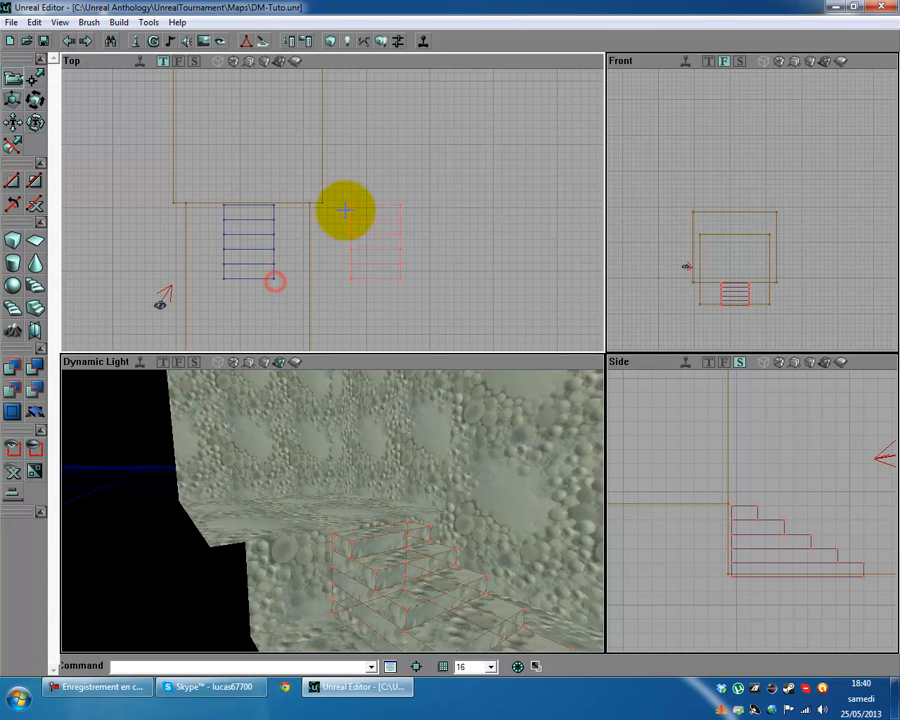
{"action": "left_click_drag", "start_coordinate": [322, 534], "coordinate": [326, 500]}
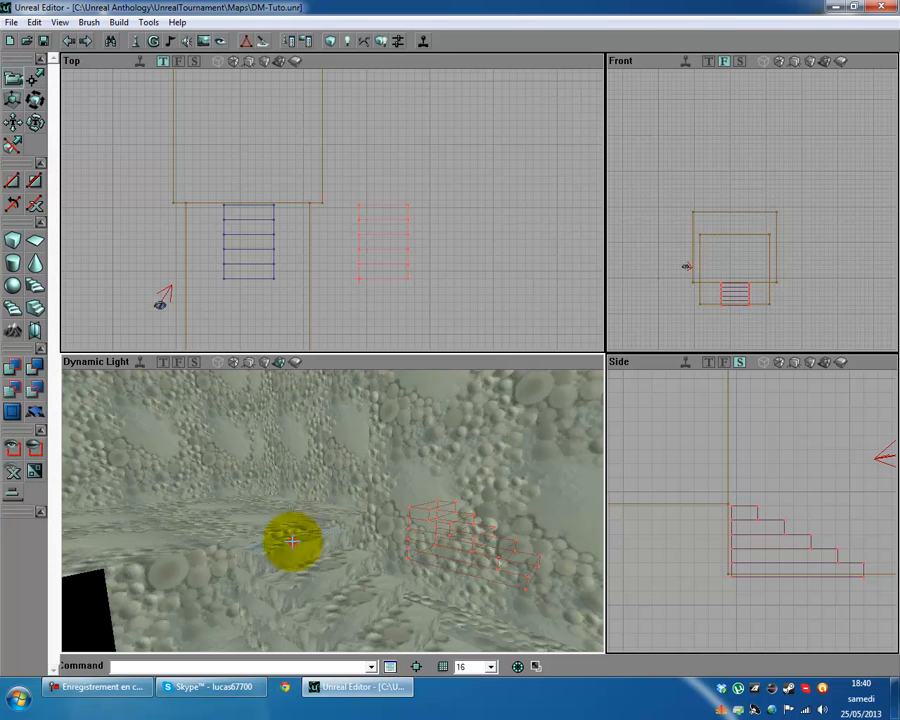
{"action": "left_click", "coordinate": [339, 598]}
{"action": "right_click_drag", "start_coordinate": [340, 601], "coordinate": [332, 510]}
{"action": "right_click_drag", "start_coordinate": [352, 571], "coordinate": [332, 510]}
{"action": "left_click", "coordinate": [339, 592]}
{"action": "right_click_drag", "start_coordinate": [350, 620], "coordinate": [332, 510]}
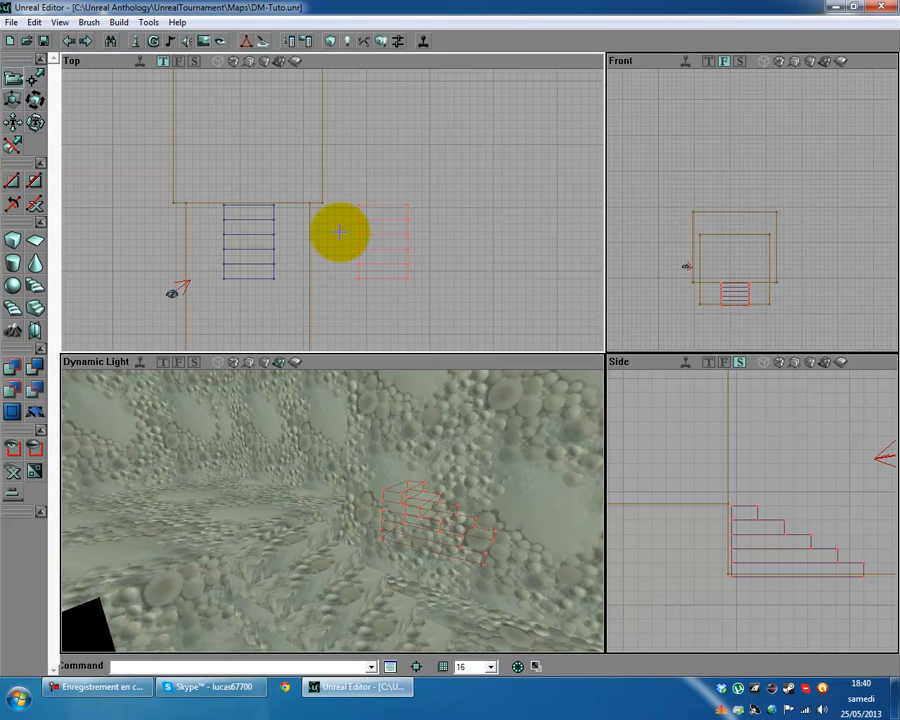
- Rotate the stair brush by 180 degrees and place it against the other room's wall at the corridor's opposite end
{"action": "scroll", "coordinate": [322, 258], "scroll_direction": "down", "scroll_amount": 2}
{"action": "mouse_move", "coordinate": [334, 257]}
{"action": "right_mouse_down", "text": "ctrl"}
{"action": "mouse_move", "coordinate": [344, 213]}
{"action": "mouse_move", "coordinate": [486, 229]}
{"action": "mouse_move", "coordinate": [341, 212]}
{"action": "right_mouse_up", "text": "ctrl"}
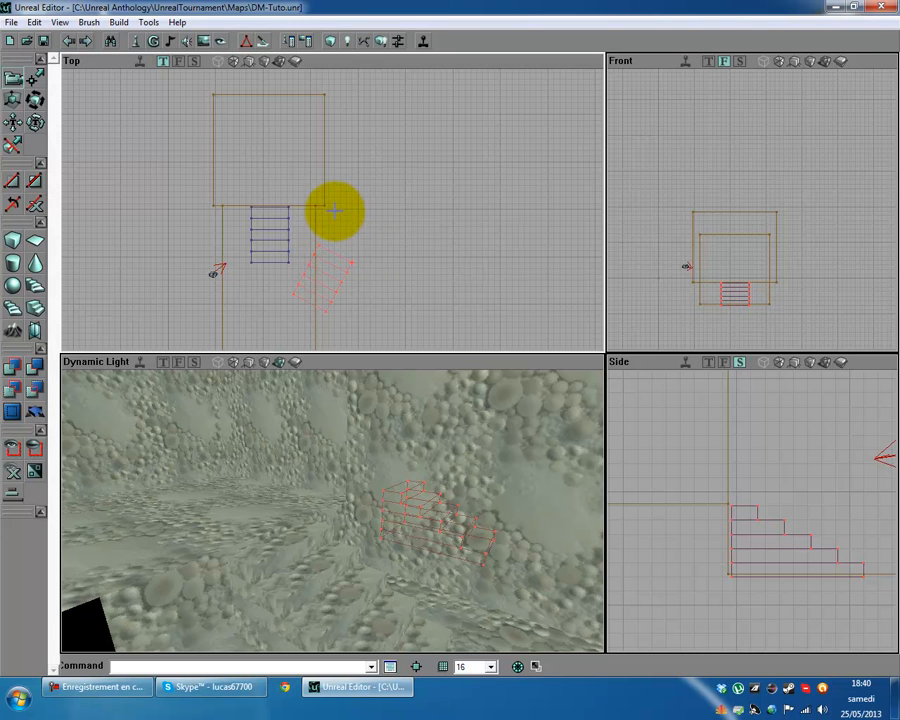
{"action": "left_click_drag", "start_coordinate": [424, 317], "coordinate": [331, 215]}
{"action": "mouse_move", "coordinate": [433, 218]}
{"action": "left_mouse_down", "text": "ctrl+shift"}
{"action": "mouse_move", "coordinate": [330, 215]}
{"action": "mouse_move", "coordinate": [331, 206]}
{"action": "left_mouse_up", "text": "ctrl+shift"}
{"action": "right_click_drag", "start_coordinate": [388, 515], "coordinate": [333, 510]}
{"action": "left_click_drag", "start_coordinate": [749, 553], "coordinate": [816, 568]}
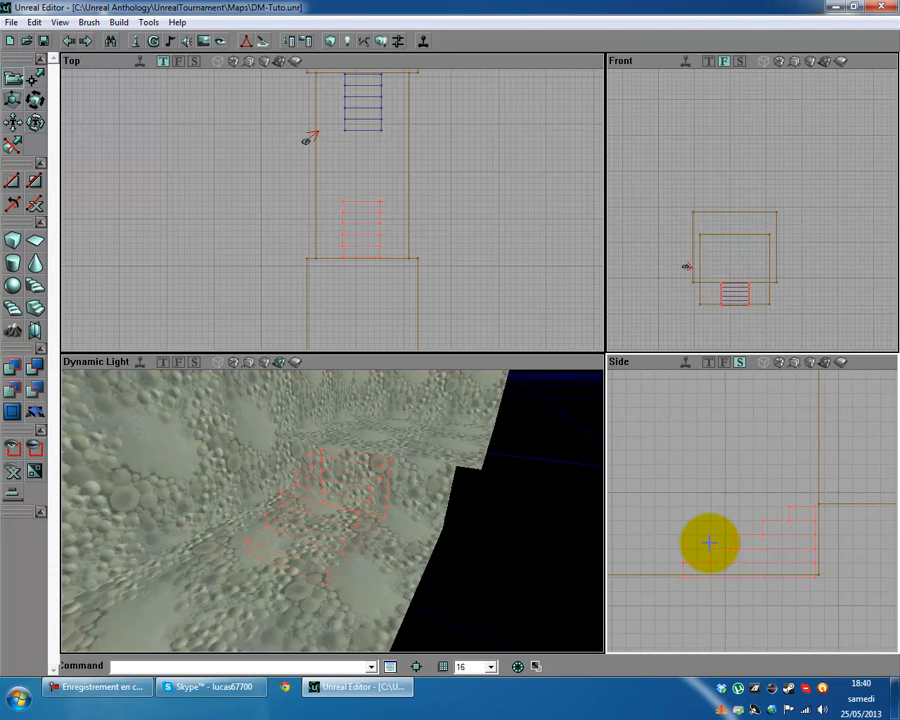
- Add the second staircase as solid geometry and view the two rooms and the corridor from outside
{"action": "left_click_drag", "start_coordinate": [440, 548], "coordinate": [332, 511]}
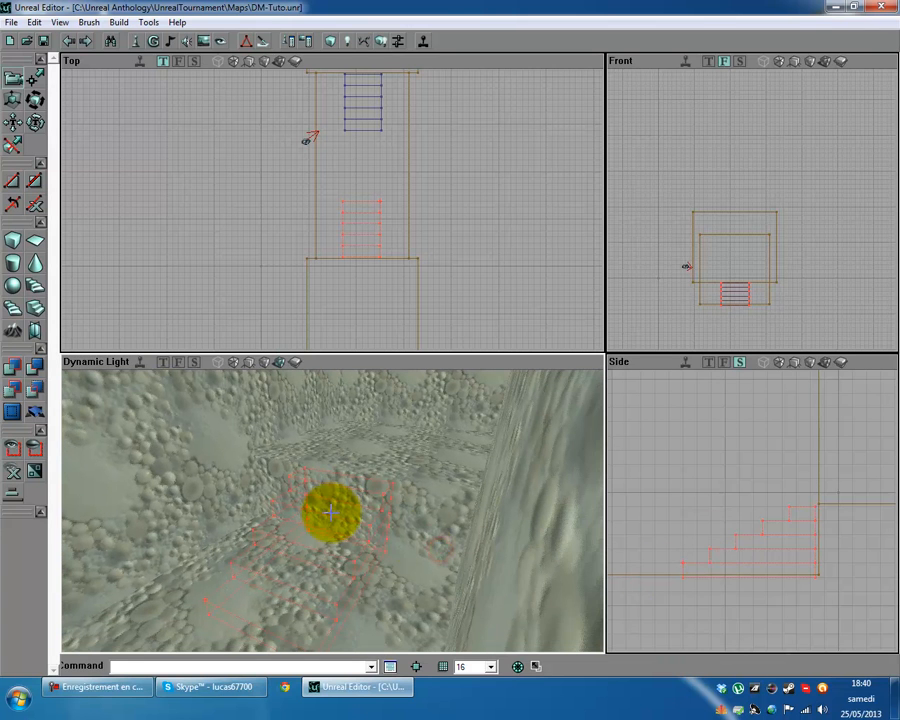
{"action": "left_click", "coordinate": [11, 368]}
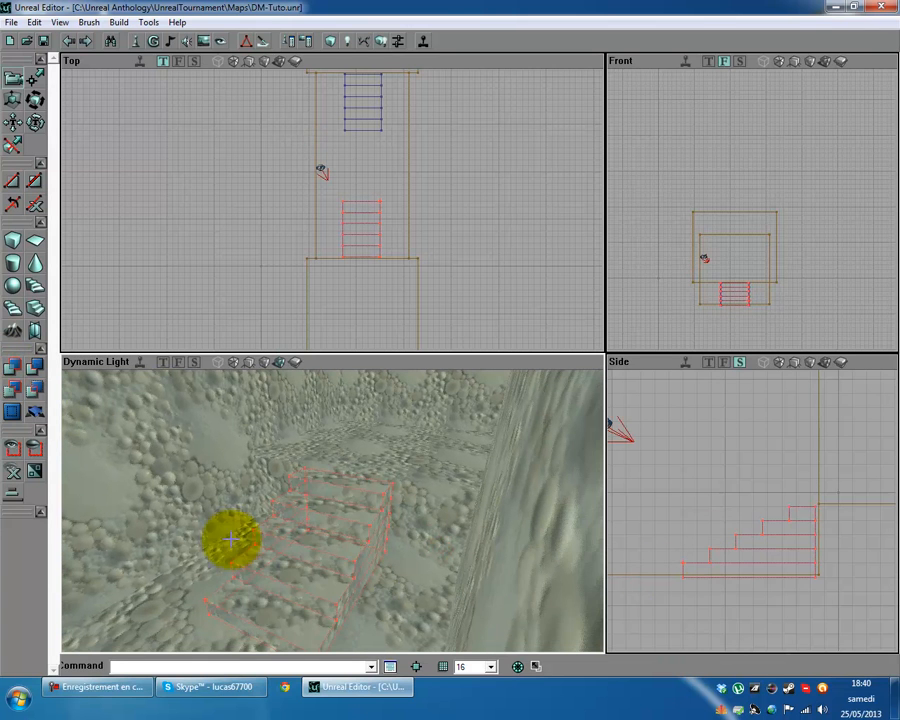
{"action": "left_click_drag", "start_coordinate": [285, 569], "coordinate": [332, 510]}
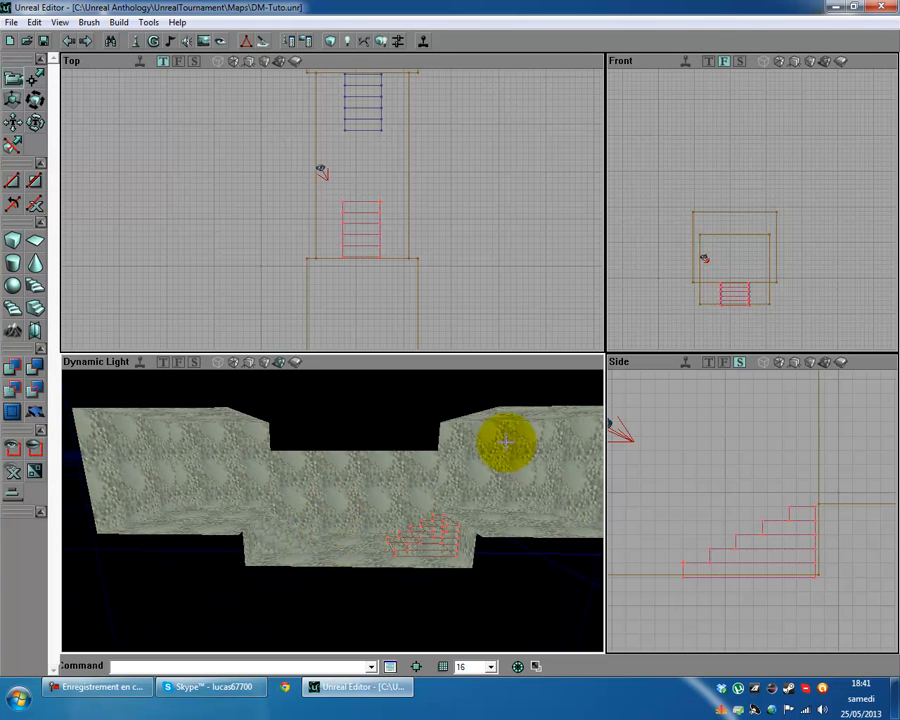
{"action": "left_click_drag", "start_coordinate": [267, 605], "coordinate": [332, 510]}
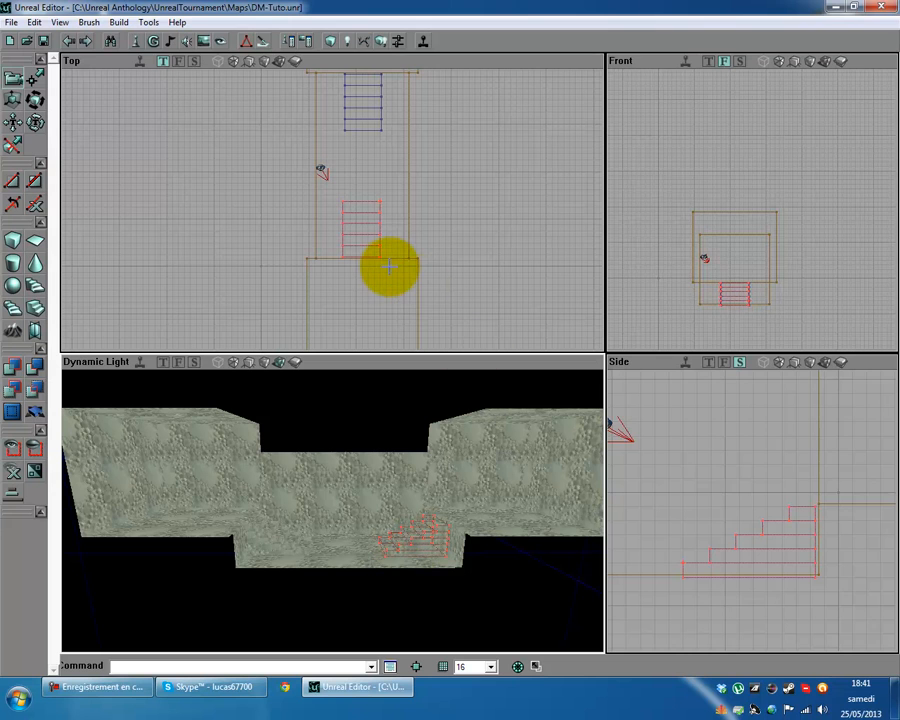
- Save the changes to DM-Tuto.unr and open the map DM-Conveyor.unr
{"action": "left_click", "coordinate": [46, 42]}
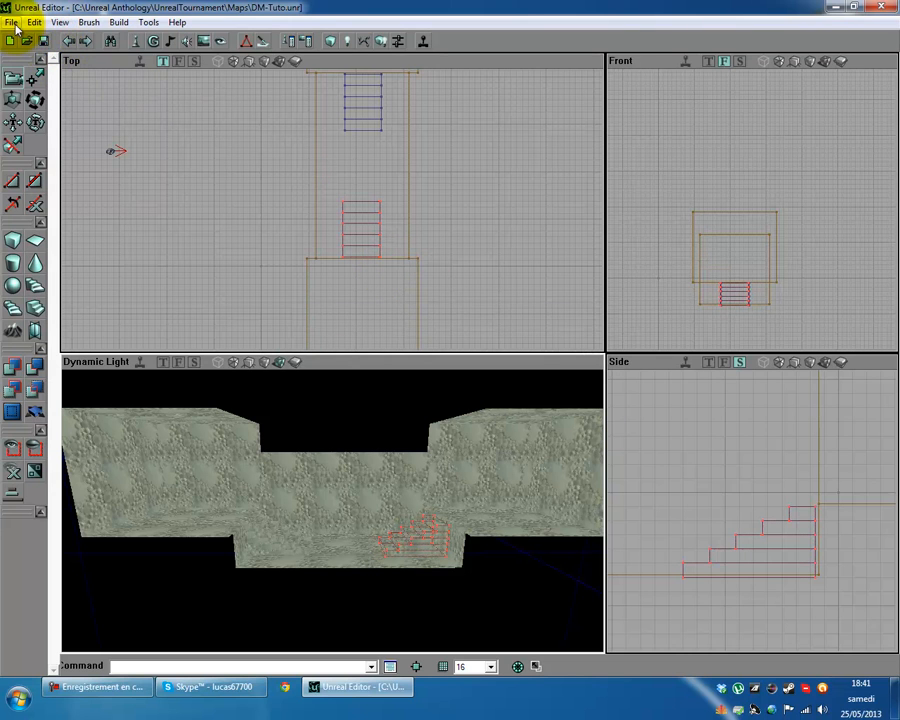
{"action": "left_click", "coordinate": [12, 22]}
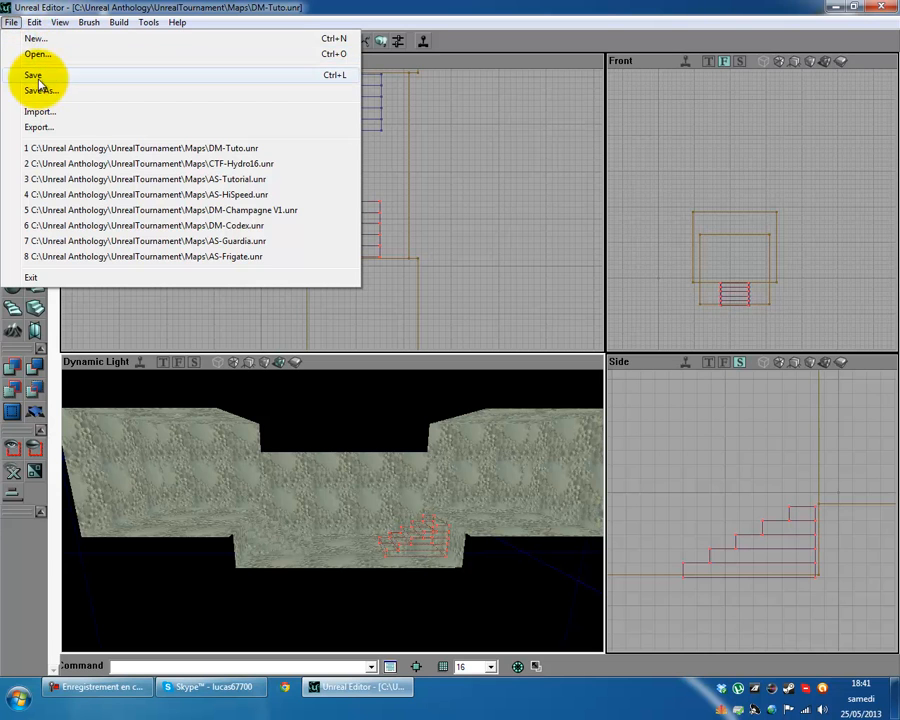
{"action": "left_click", "coordinate": [50, 55]}
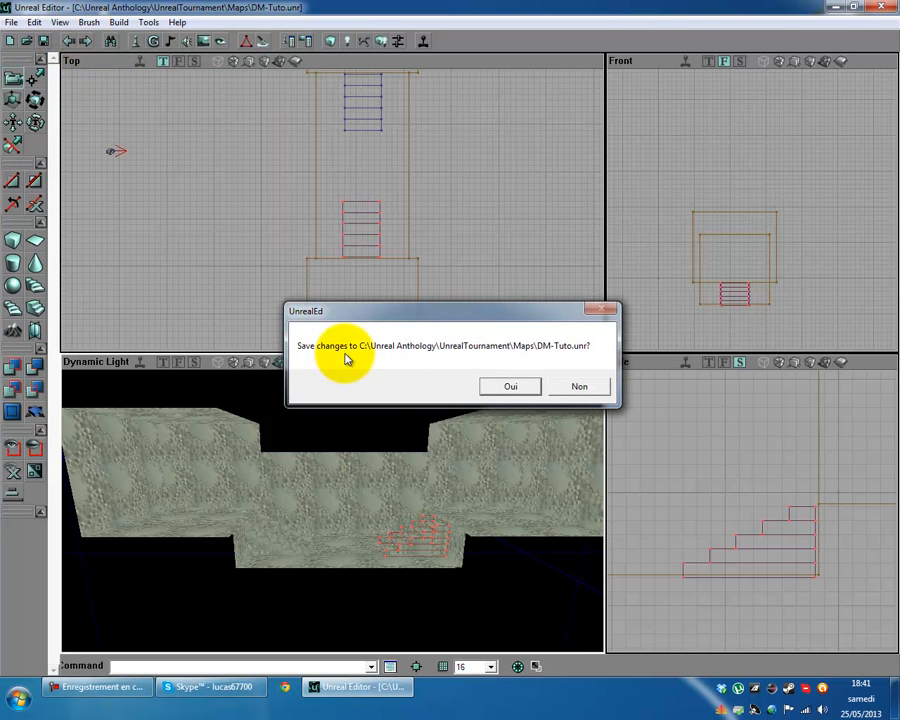
{"action": "left_click", "coordinate": [483, 386]}
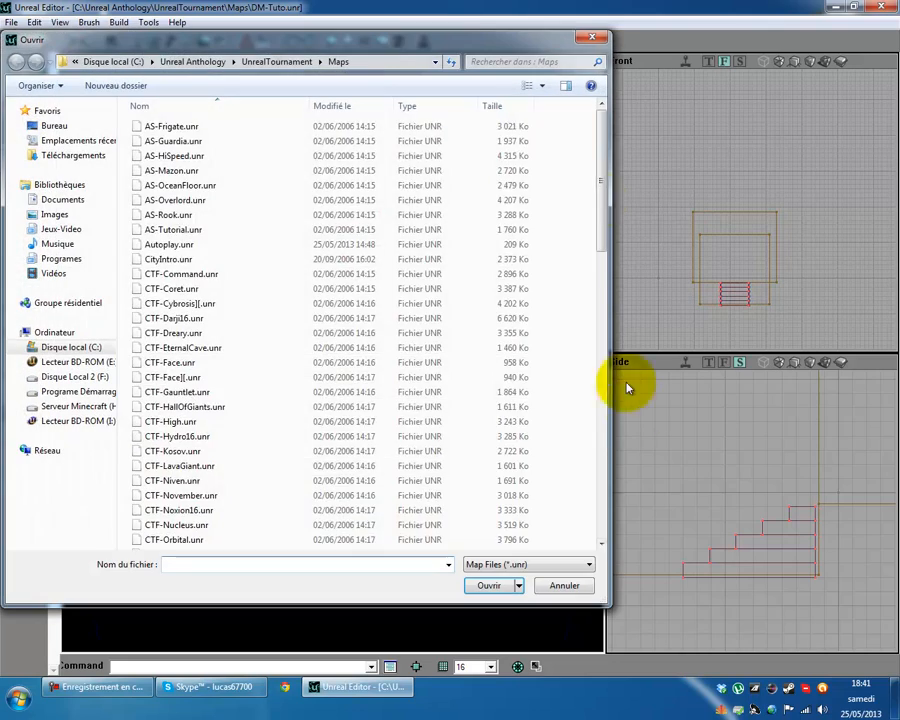
{"action": "left_click_drag", "start_coordinate": [597, 161], "coordinate": [600, 267]}
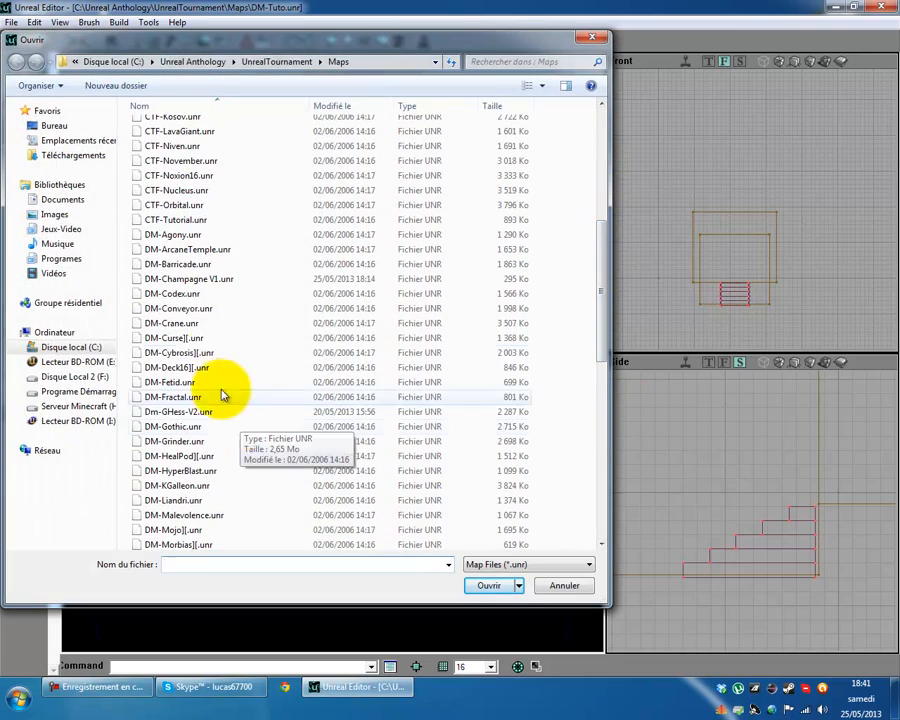
{"action": "double_click", "coordinate": [205, 310]}
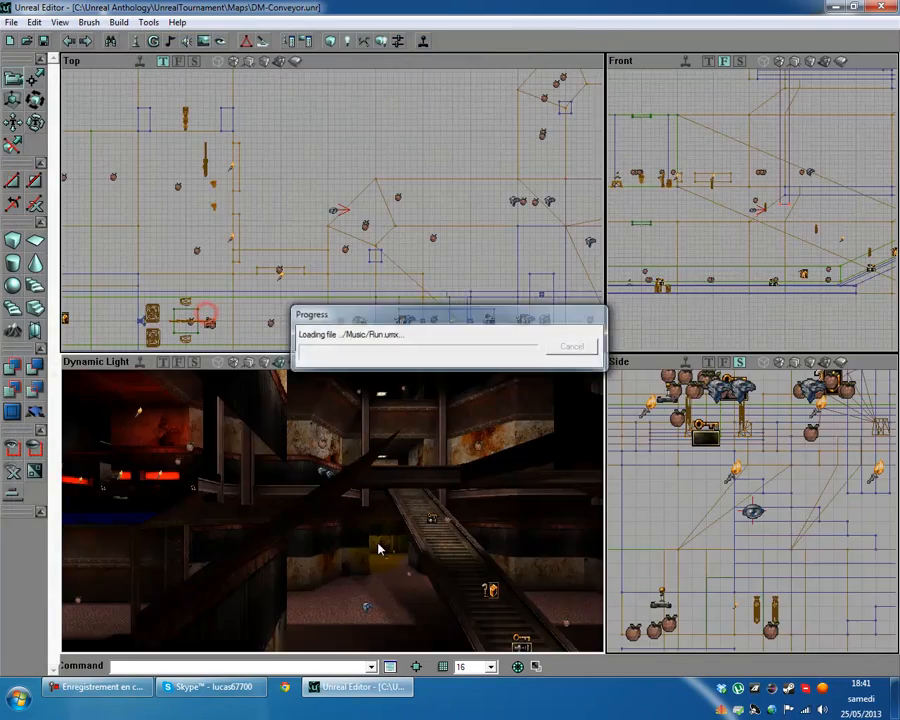
- Find a PlayerStart on DM-Conveyor's metal floor and make it the current actor class
{"action": "left_click_drag", "start_coordinate": [338, 512], "coordinate": [356, 543]}
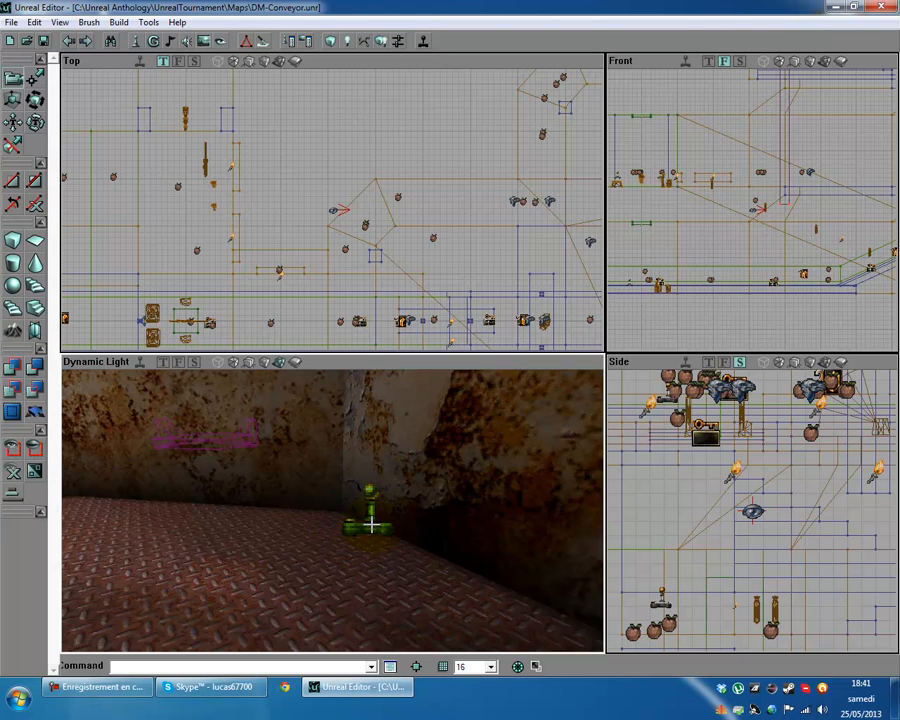
{"action": "right_click", "coordinate": [370, 527]}
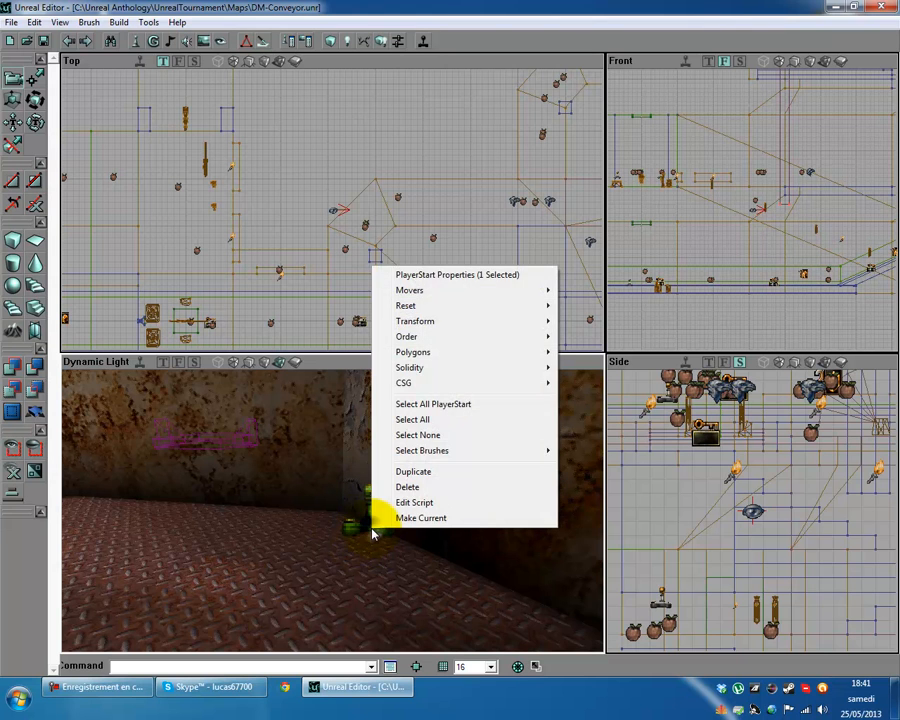
{"action": "left_click", "coordinate": [447, 520]}
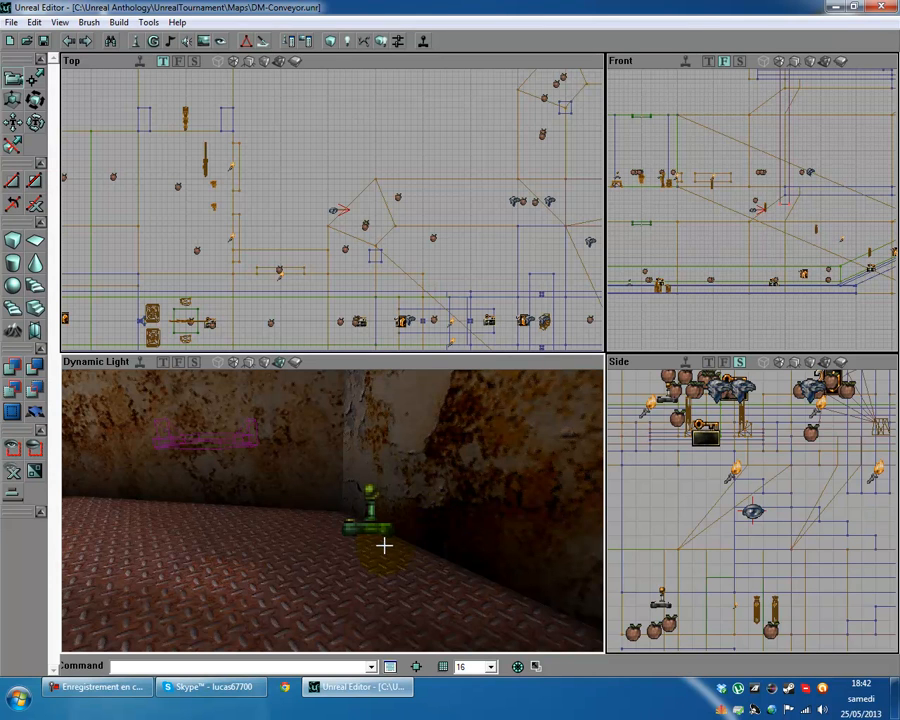
- Select DM-Conveyor's metal floor surface and view the Add PlayerStart Here command beside the existing PlayerStart
{"action": "left_click_drag", "start_coordinate": [324, 537], "coordinate": [324, 537]}
{"action": "right_click", "coordinate": [326, 532]}
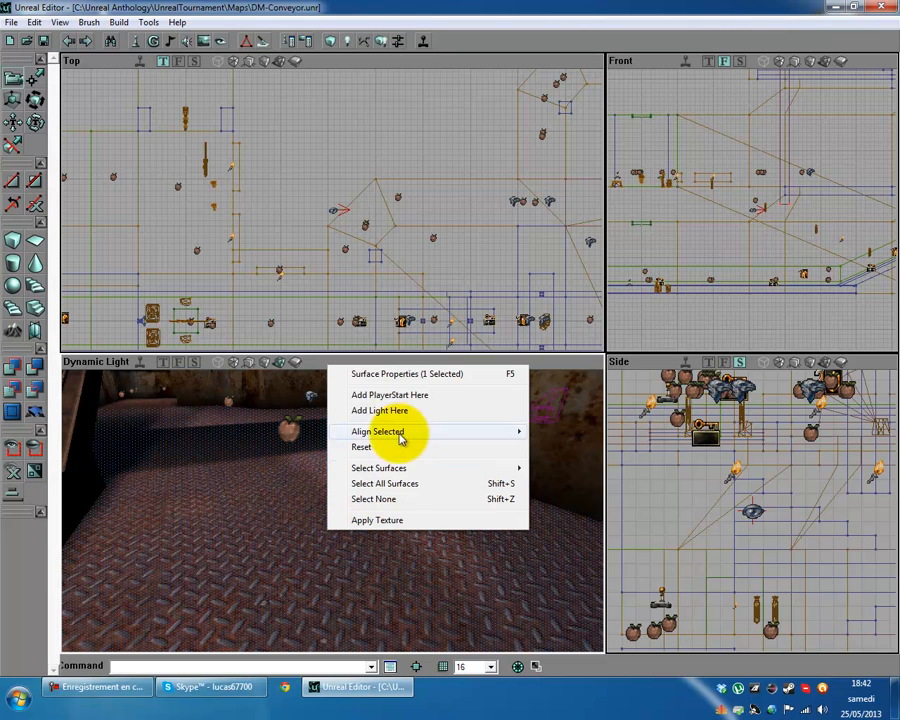
{"action": "right_click", "coordinate": [305, 540]}
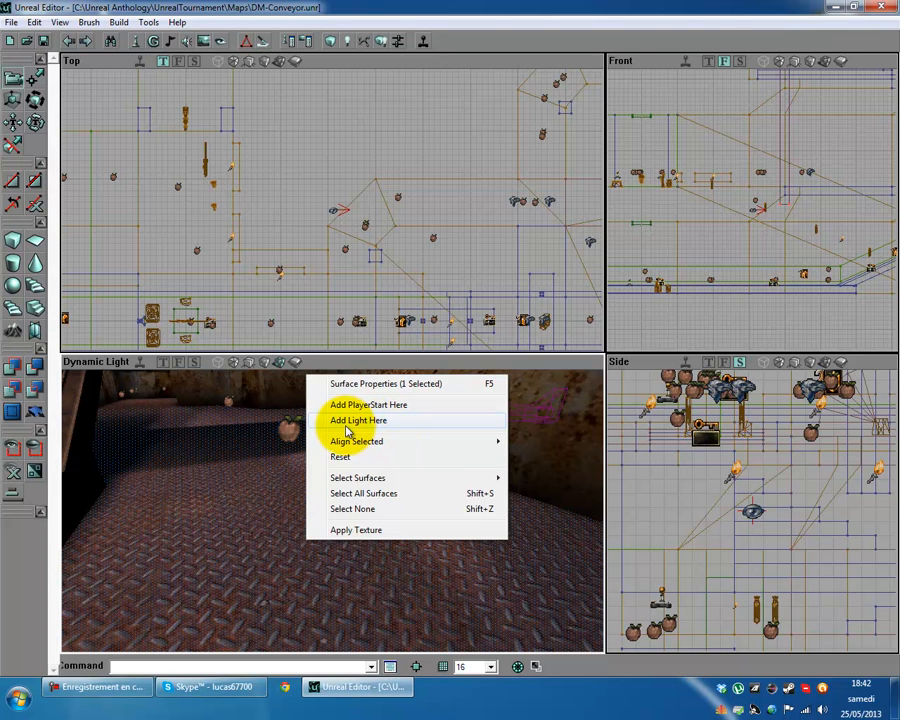
{"action": "left_click_drag", "start_coordinate": [230, 489], "coordinate": [319, 485]}
{"action": "right_click", "coordinate": [437, 485]}
{"action": "right_click", "coordinate": [255, 510]}
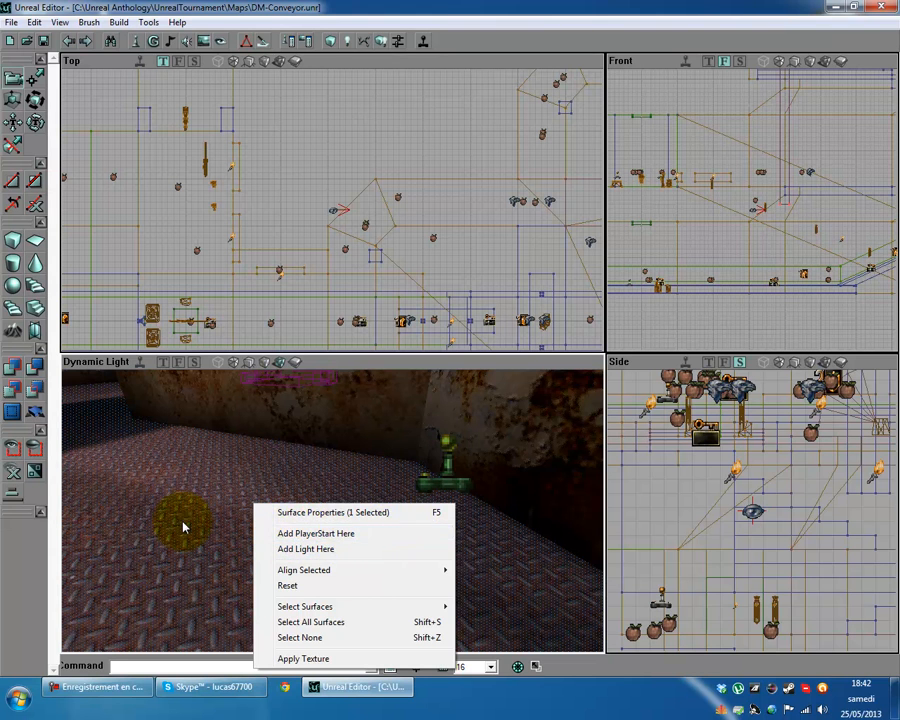
{"action": "left_click_drag", "start_coordinate": [183, 522], "coordinate": [331, 512]}
- Reopen the map DM-Tuto.unr and add a PlayerStart on the floor of the first room
{"action": "left_click", "coordinate": [11, 22]}
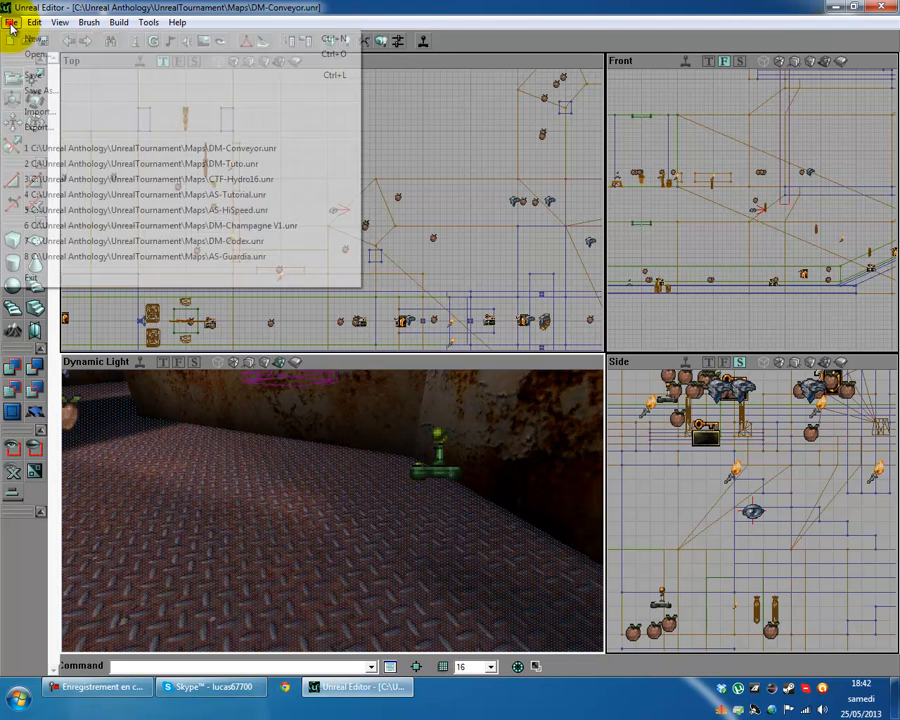
{"action": "left_click", "coordinate": [255, 162]}
{"action": "left_click_drag", "start_coordinate": [348, 492], "coordinate": [228, 520]}
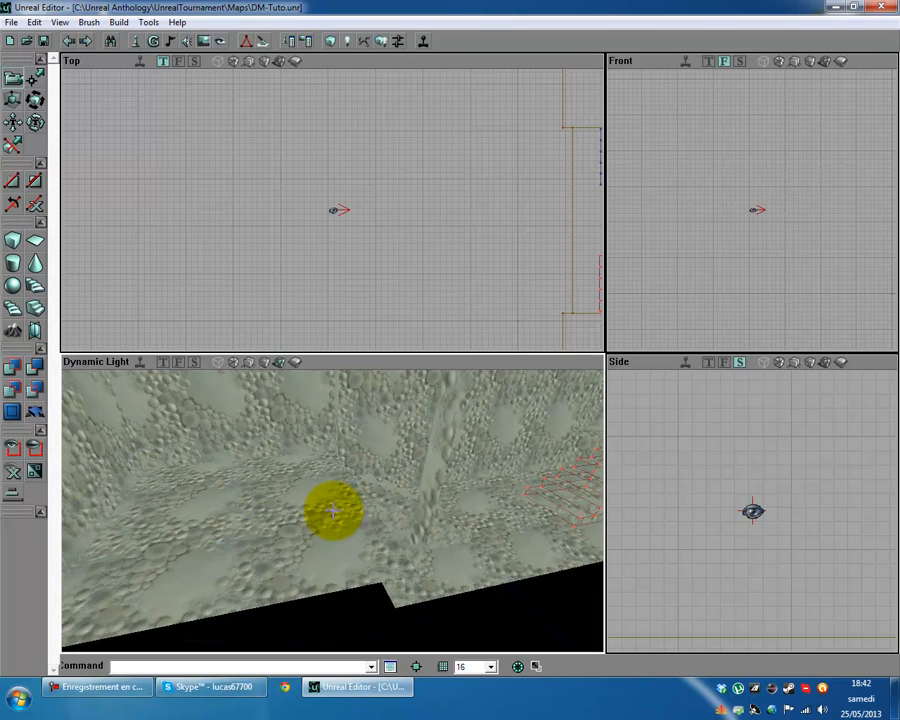
{"action": "right_click", "coordinate": [333, 513]}
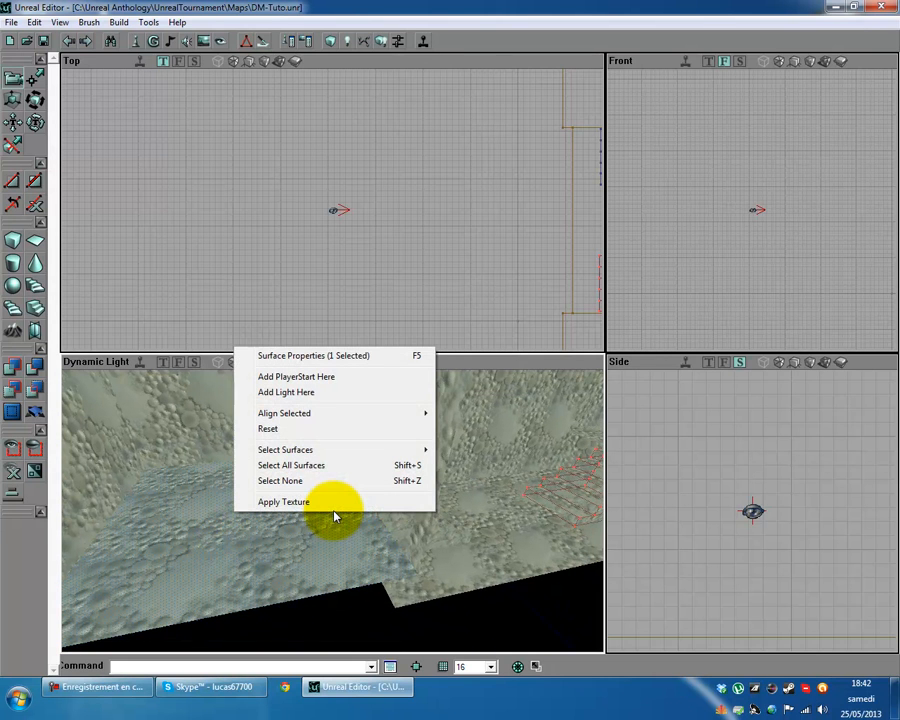
{"action": "left_click", "coordinate": [290, 377]}
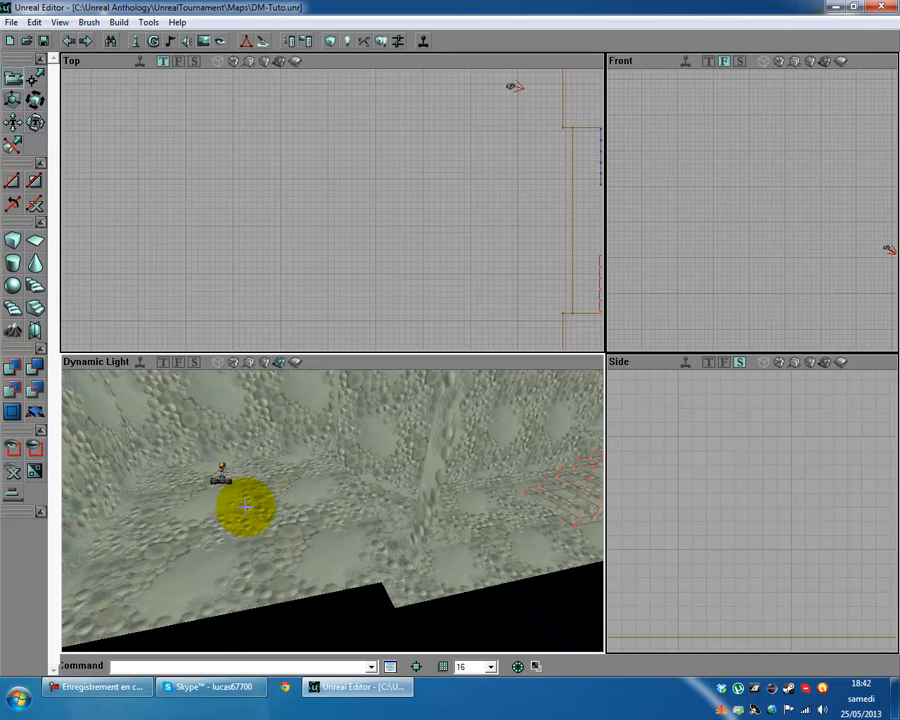
- Add a second PlayerStart on the floor of the other room and view the whole map from outside
{"action": "left_click_drag", "start_coordinate": [217, 507], "coordinate": [332, 510]}
{"action": "right_click_drag", "start_coordinate": [218, 509], "coordinate": [332, 510]}
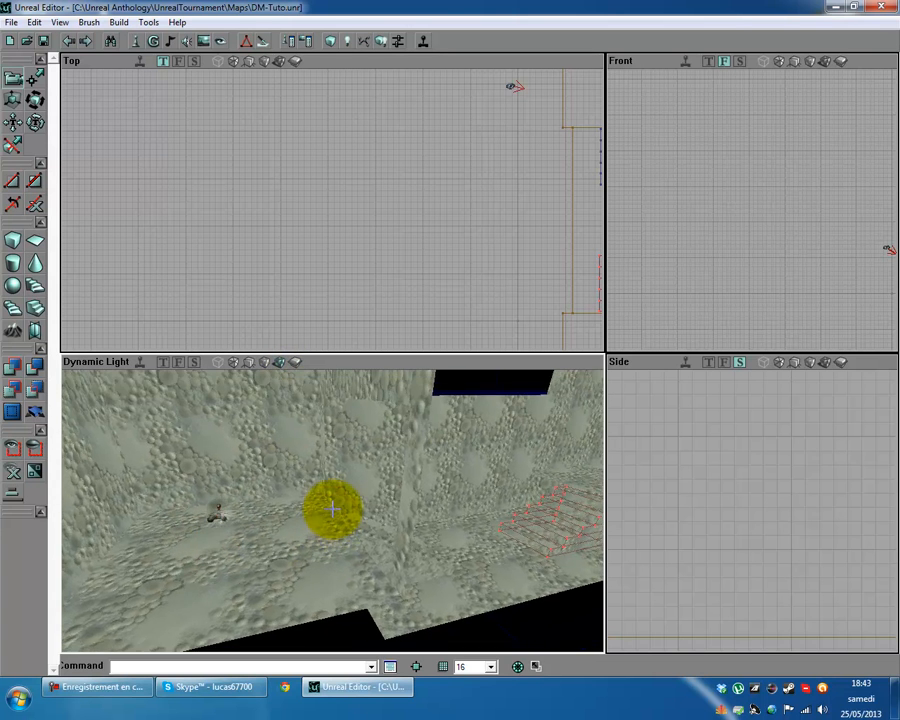
{"action": "left_click_drag", "start_coordinate": [219, 511], "coordinate": [332, 510]}
{"action": "right_click_drag", "start_coordinate": [332, 510], "coordinate": [328, 512]}
{"action": "left_click", "coordinate": [408, 384]}
{"action": "left_click_drag", "start_coordinate": [315, 561], "coordinate": [331, 511]}
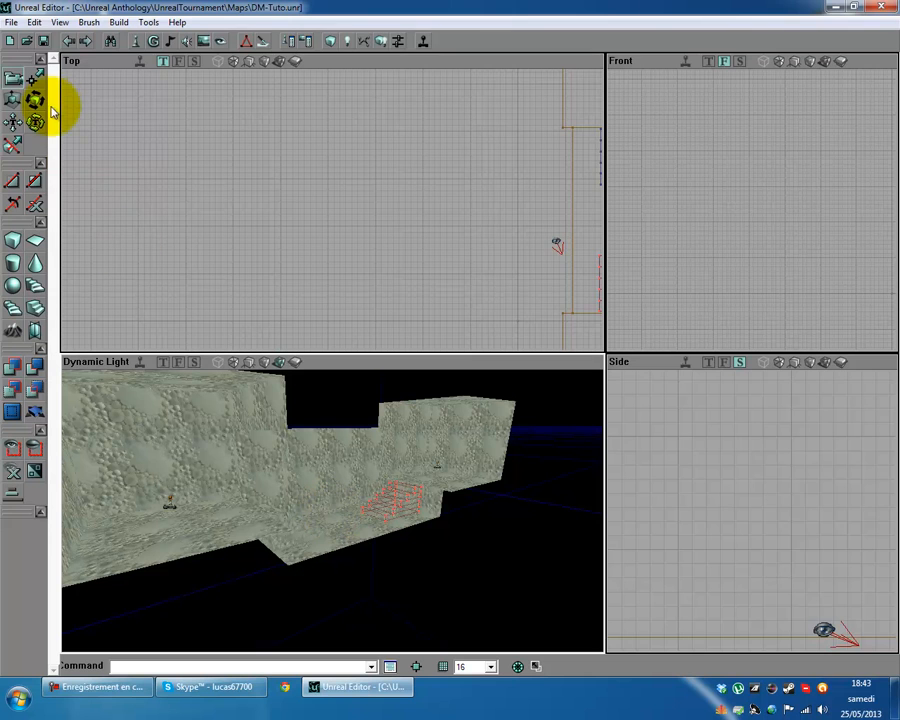
- Save DM-Tuto.unr and launch the level for a play test
{"action": "left_click", "coordinate": [42, 41]}
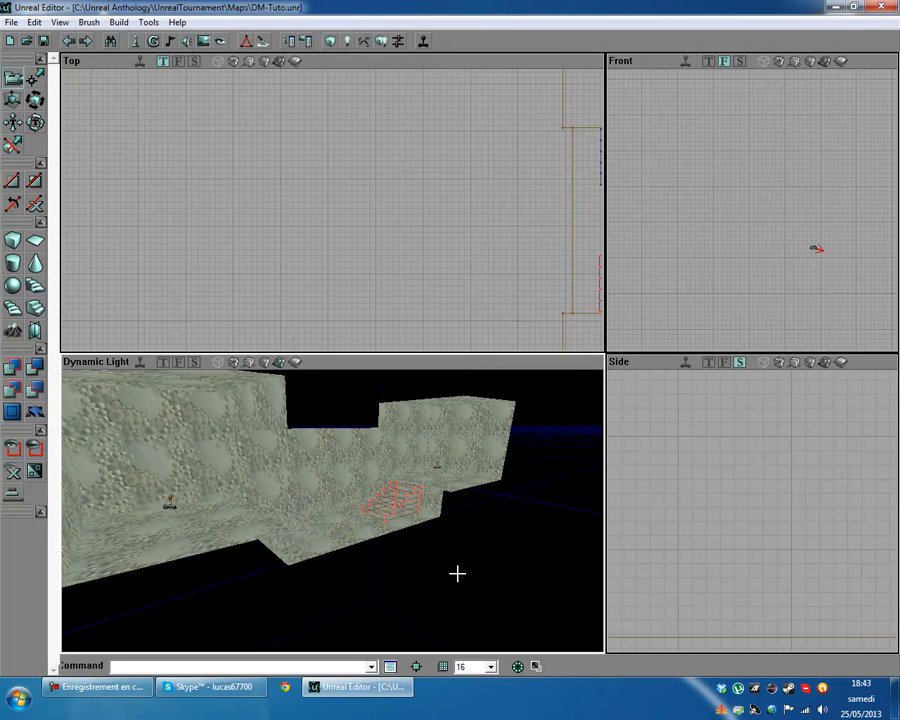
{"action": "left_click", "coordinate": [423, 41]}
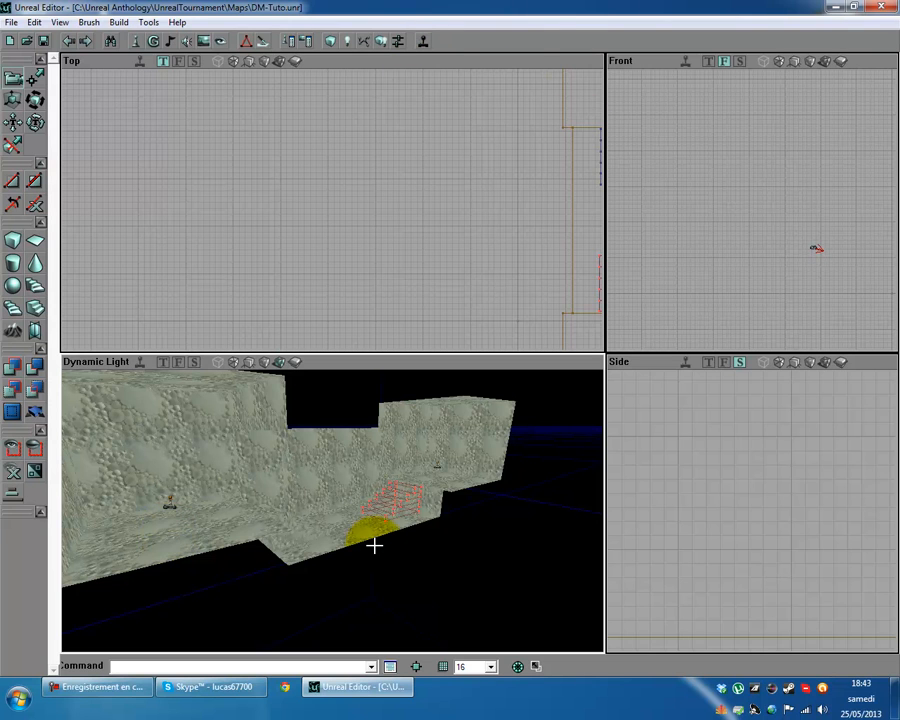
- Move the red builder brush out of the corridor, away from the rooms
{"action": "left_click_drag", "start_coordinate": [350, 440], "coordinate": [332, 502]}
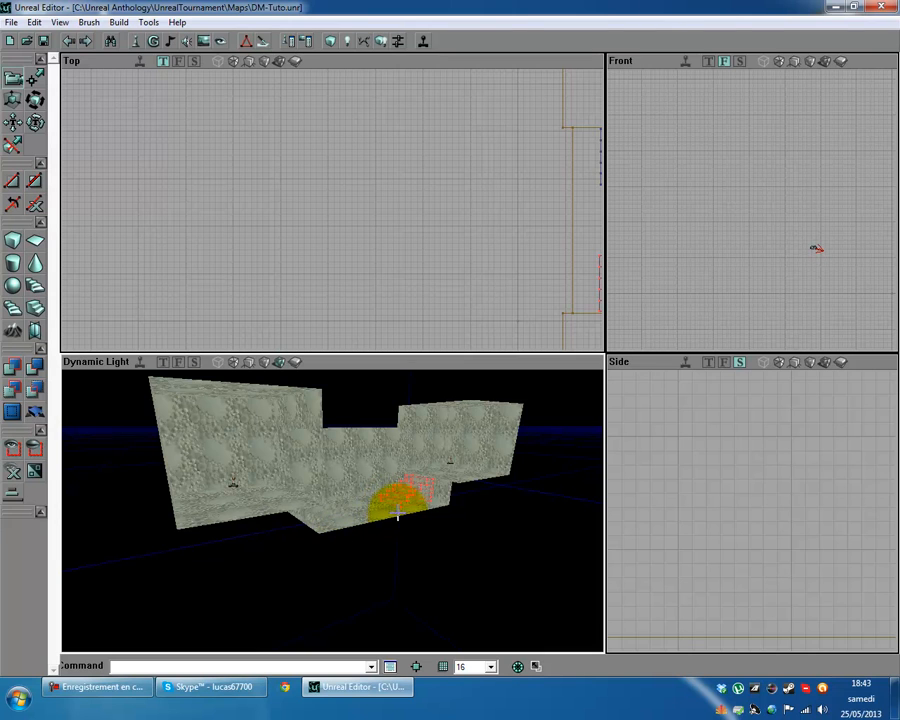
{"action": "mouse_move", "coordinate": [386, 521]}
{"action": "left_mouse_down", "text": "ctrl"}
{"action": "mouse_move", "coordinate": [315, 507]}
{"action": "mouse_move", "coordinate": [326, 511]}
{"action": "left_mouse_up", "text": "ctrl"}
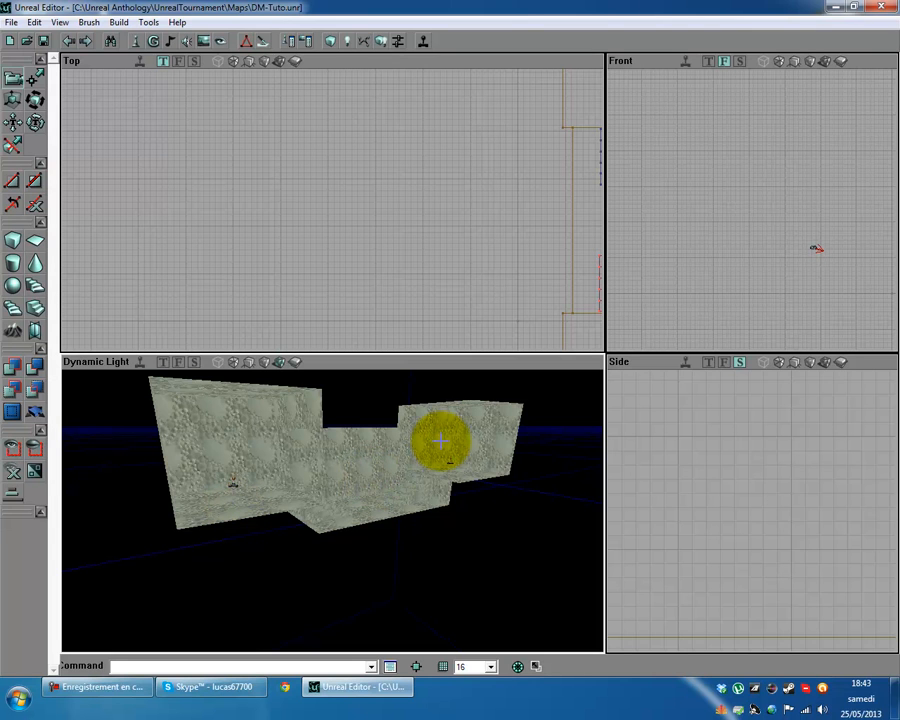
- Examine the two rooms, the corridor and both PlayerStarts from outside the map
{"action": "left_click_drag", "start_coordinate": [327, 593], "coordinate": [331, 510]}
{"action": "left_click_drag", "start_coordinate": [322, 606], "coordinate": [297, 549]}
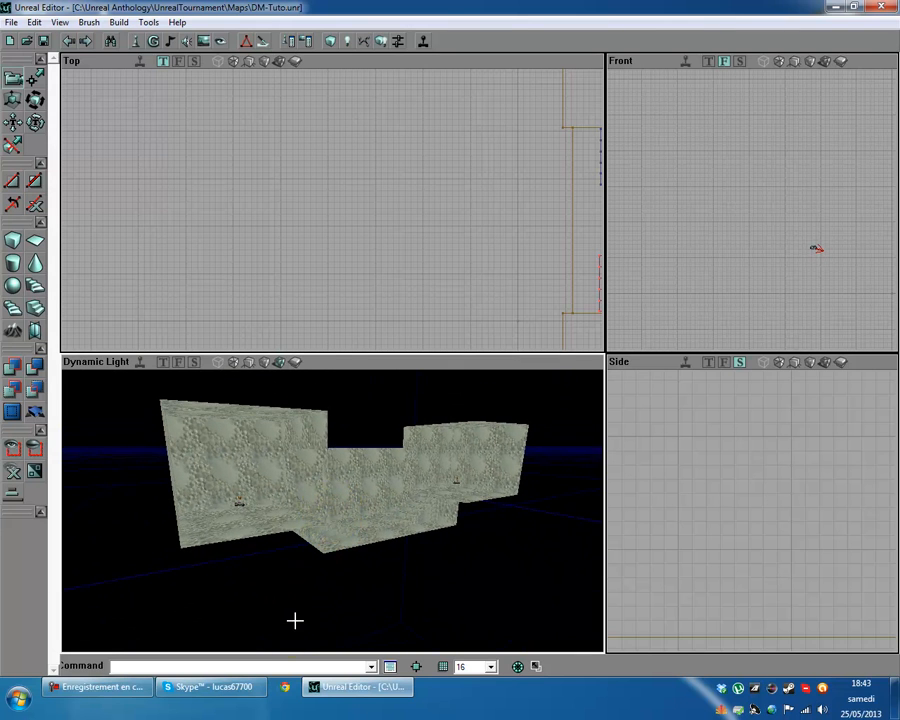
{"action": "left_click", "coordinate": [372, 486]}
{"action": "left_click_drag", "start_coordinate": [307, 579], "coordinate": [332, 509]}
{"action": "left_click_drag", "start_coordinate": [282, 604], "coordinate": [246, 492]}
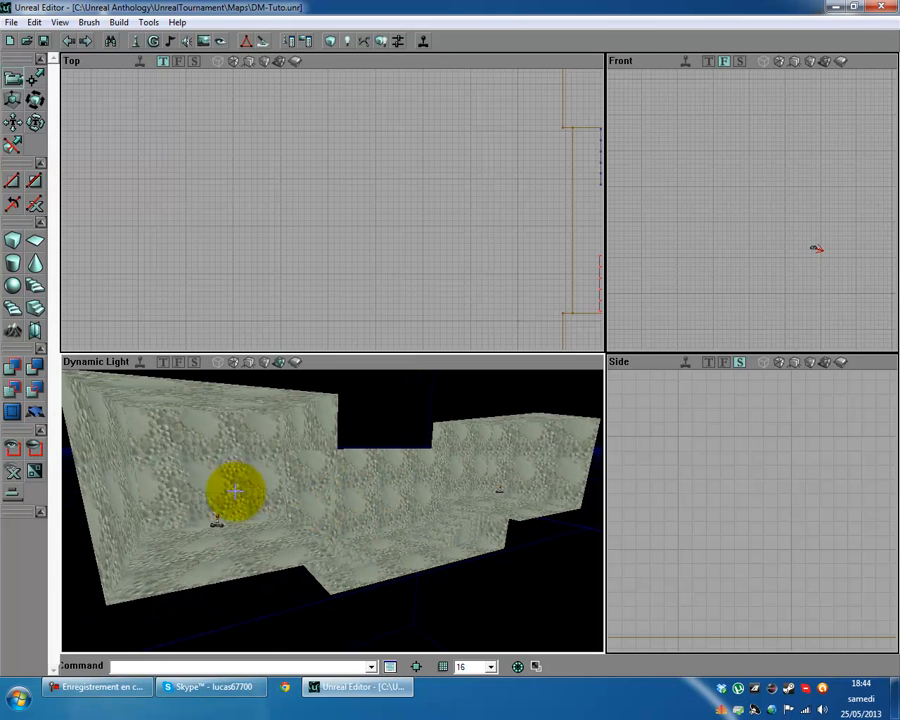
{"action": "left_click_drag", "start_coordinate": [461, 597], "coordinate": [332, 510]}
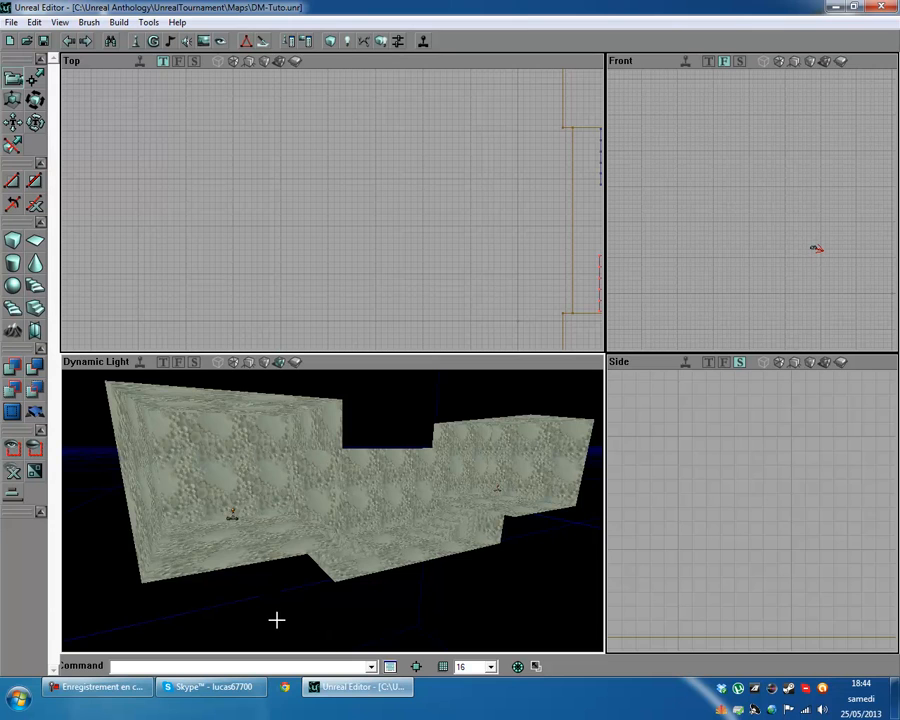
{"action": "left_click_drag", "start_coordinate": [276, 620], "coordinate": [276, 620]}
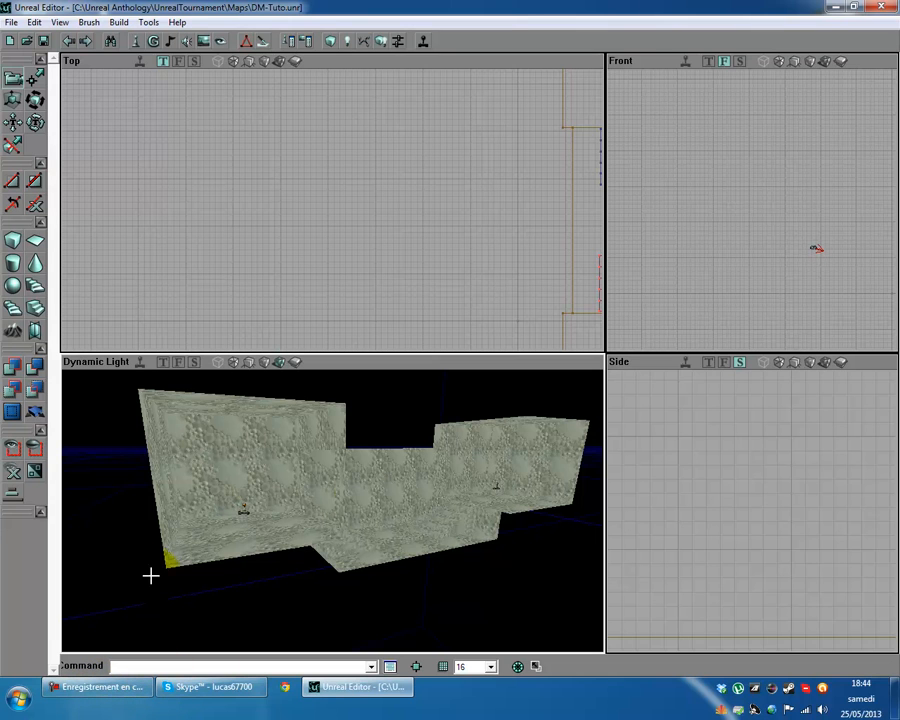
{"action": "left_click_drag", "start_coordinate": [352, 596], "coordinate": [352, 598]}
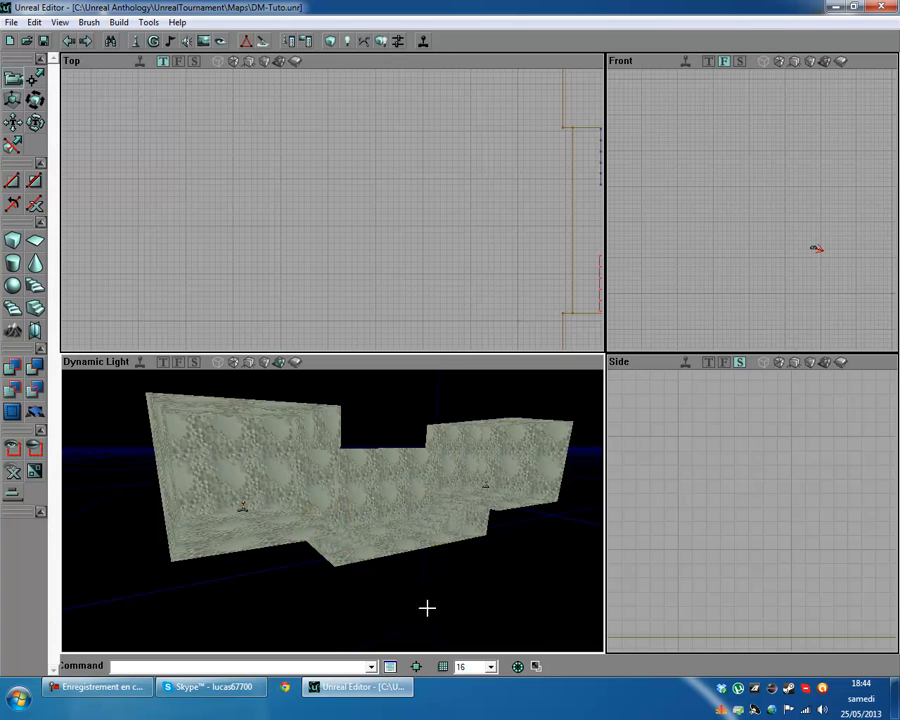
- Save DM-Tuto.unr and close the editor
{"action": "left_click", "coordinate": [41, 40]}
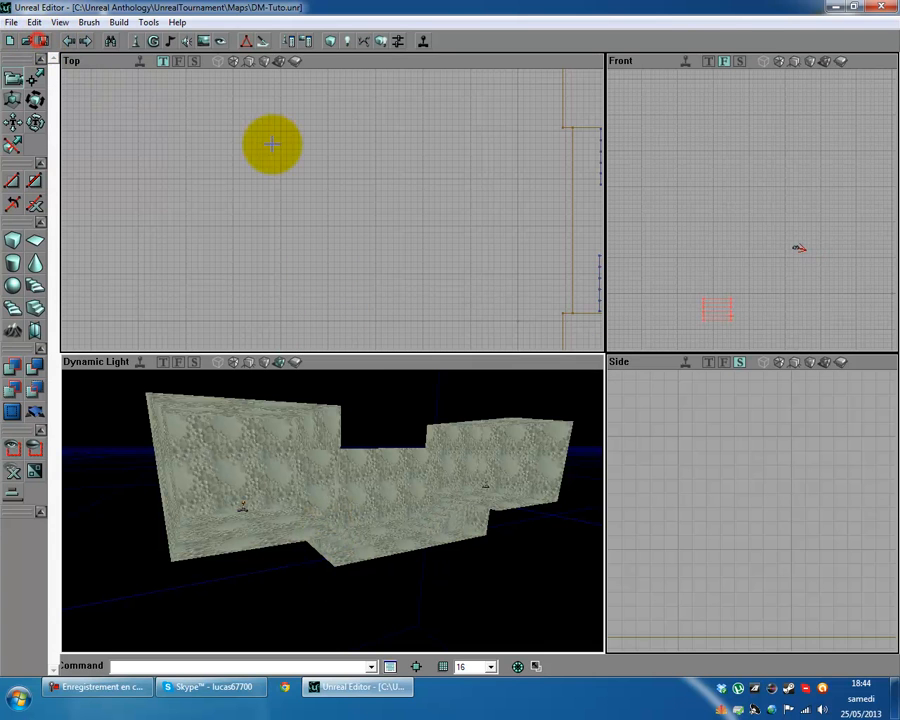
{"action": "left_click", "coordinate": [881, 7]}
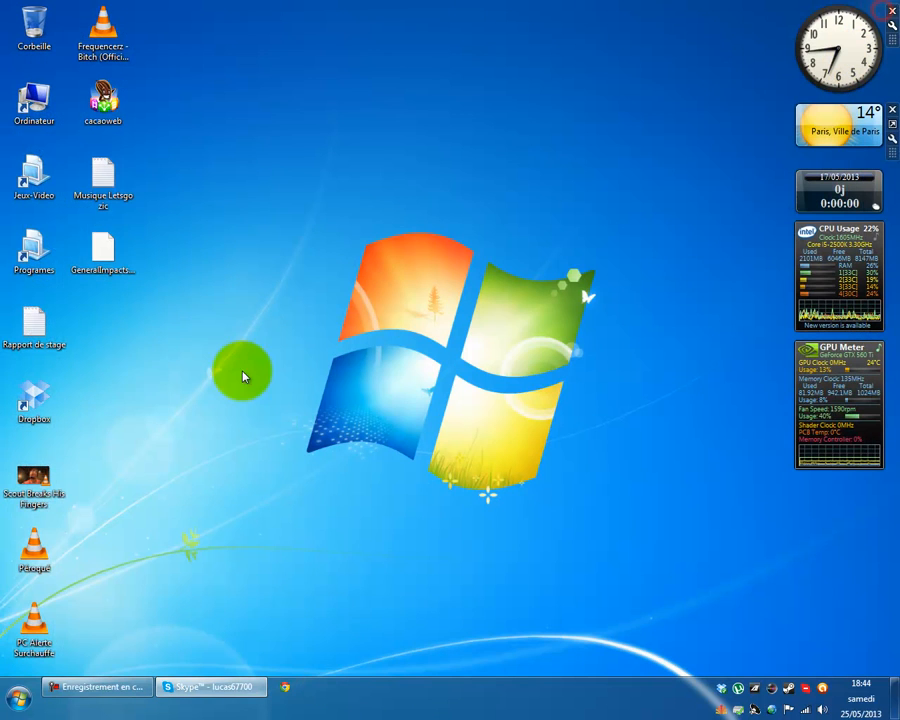
- Launch UnrealEd 3.0 from the desktop's Programes library and close the library window
{"action": "double_click", "coordinate": [48, 258]}
{"action": "scroll", "coordinate": [456, 460], "scroll_direction": "down", "scroll_amount": 3}
{"action": "left_click", "coordinate": [416, 379]}
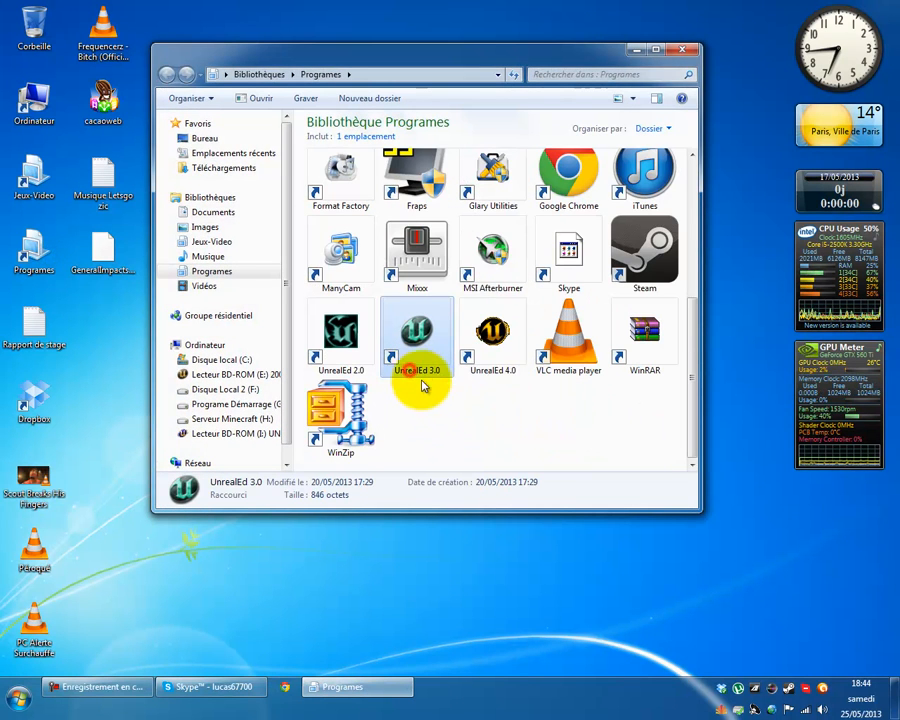
{"action": "left_click", "coordinate": [490, 368]}
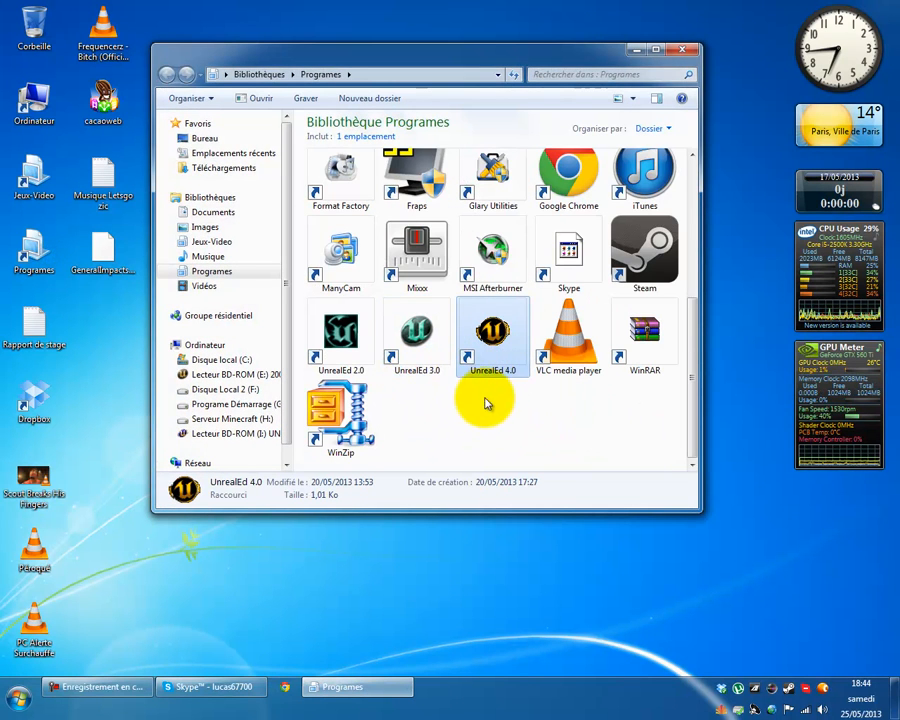
{"action": "left_click", "coordinate": [422, 330]}
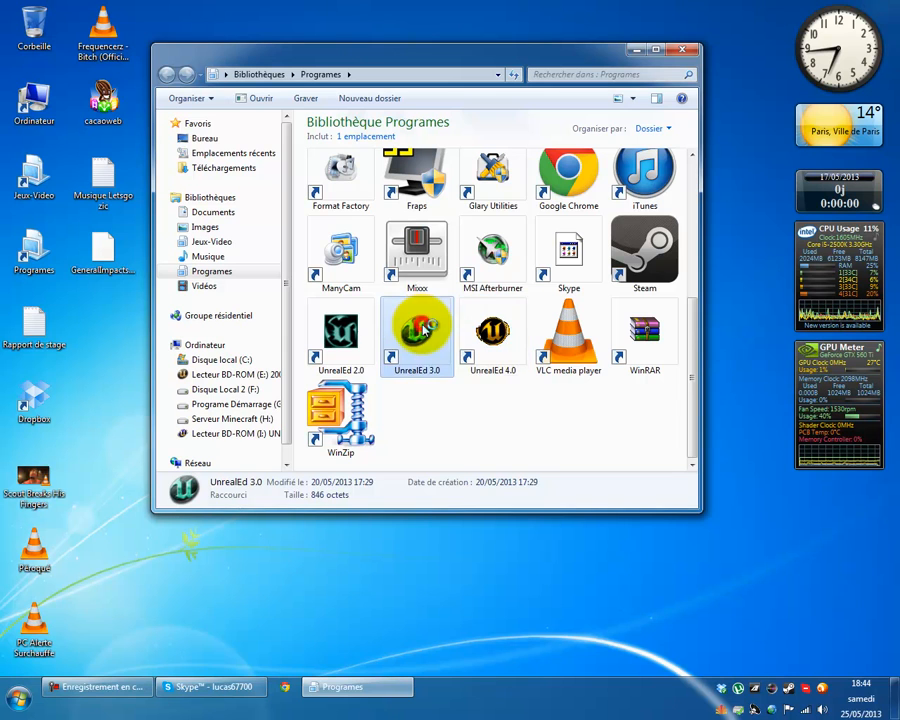
{"action": "double_click", "coordinate": [422, 330]}
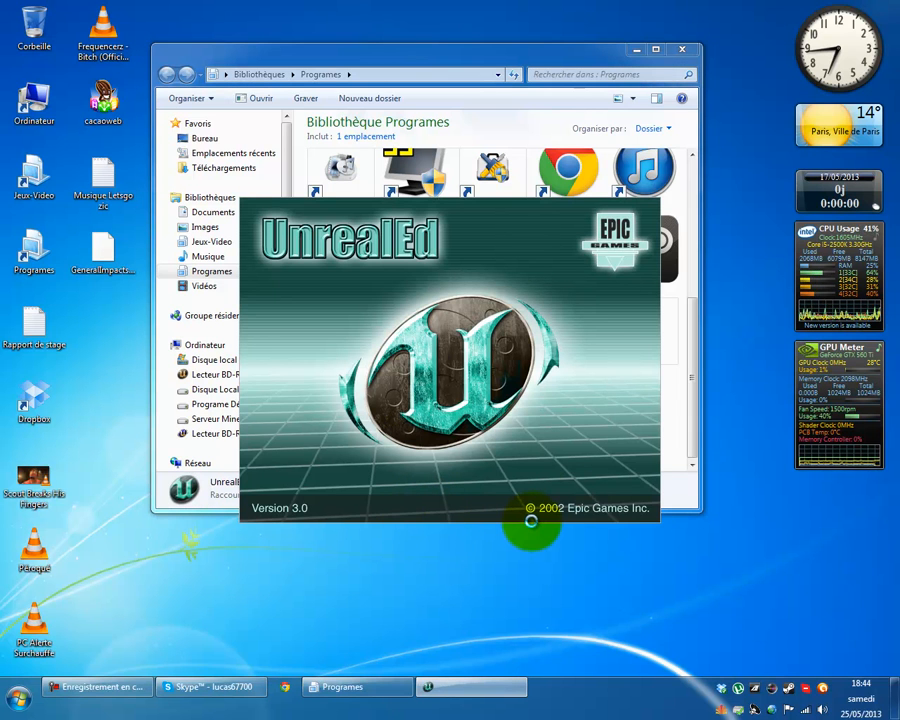
{"action": "left_click_drag", "start_coordinate": [529, 53], "coordinate": [747, 80]}
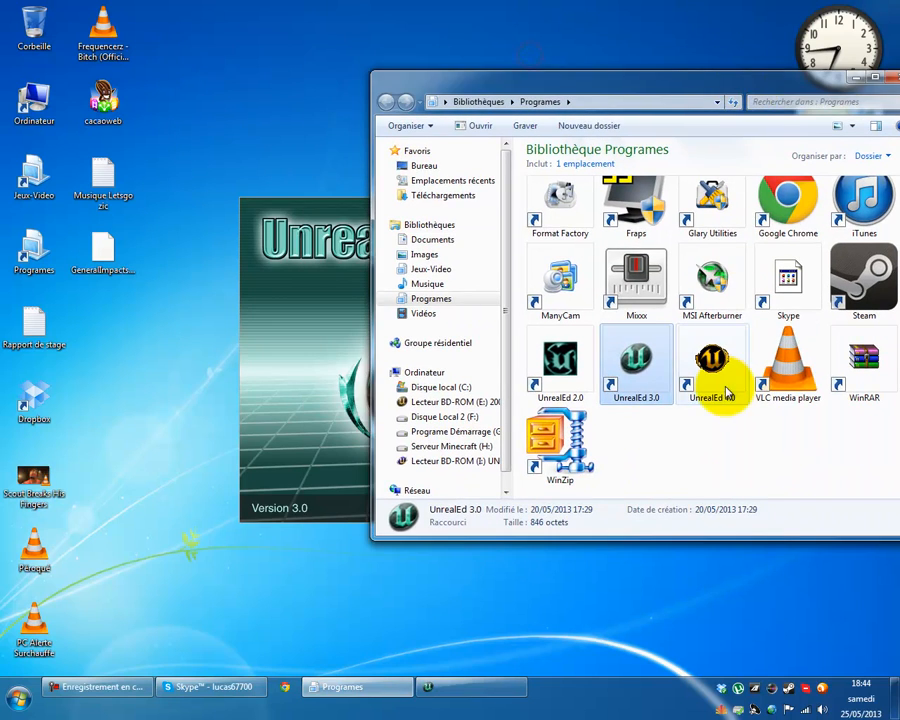
{"action": "left_click", "coordinate": [886, 77]}
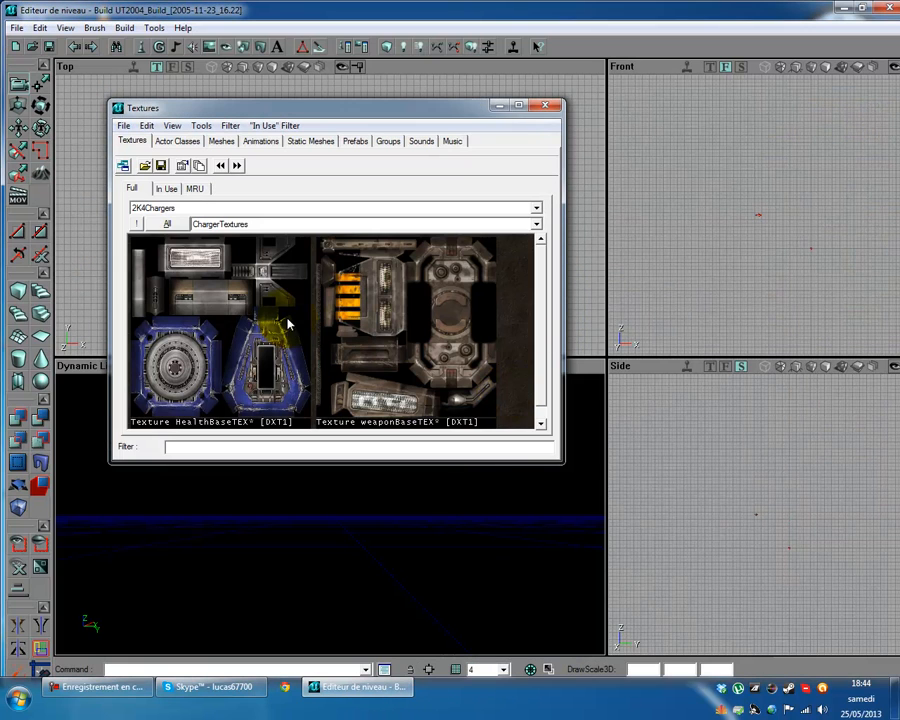
- Close the Textures browser and look around the empty level in the Dynamic Light viewport
{"action": "left_click", "coordinate": [545, 105]}
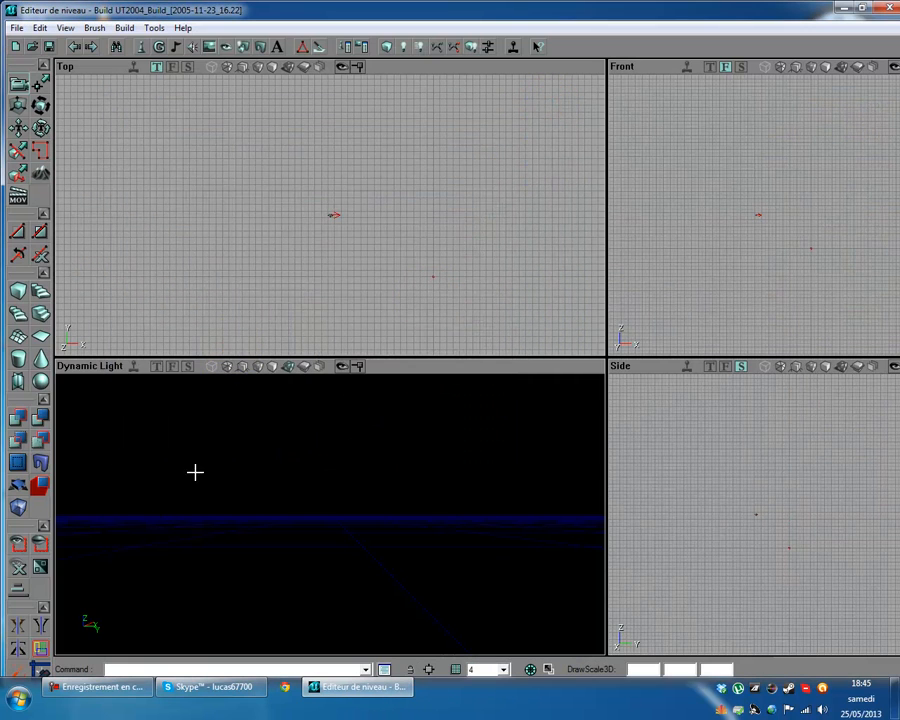
{"action": "right_click_drag", "start_coordinate": [351, 462], "coordinate": [330, 514]}
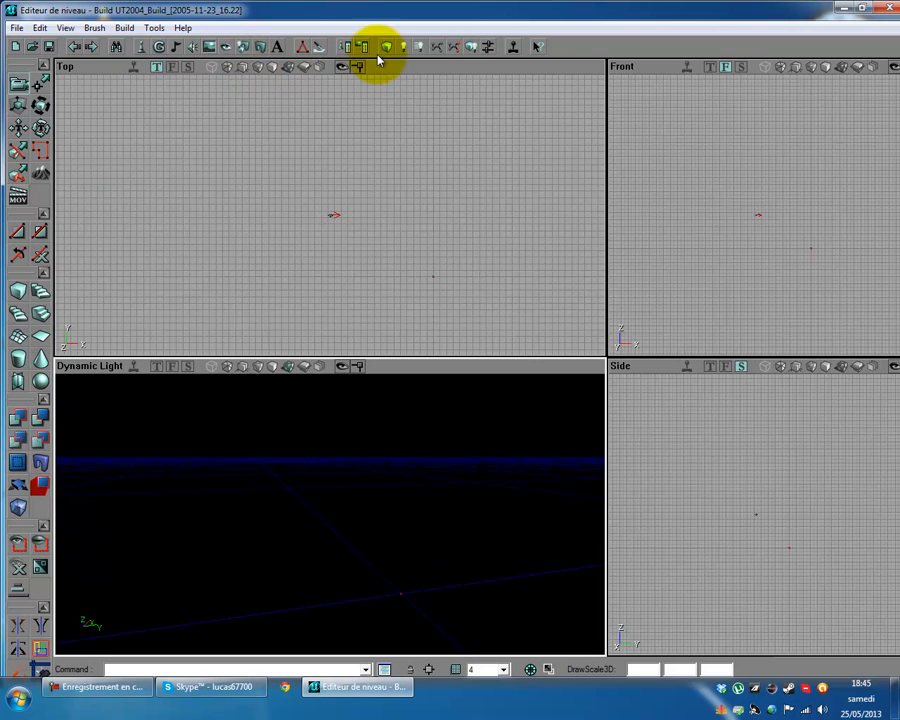
{"action": "right_click_drag", "start_coordinate": [181, 476], "coordinate": [329, 513]}
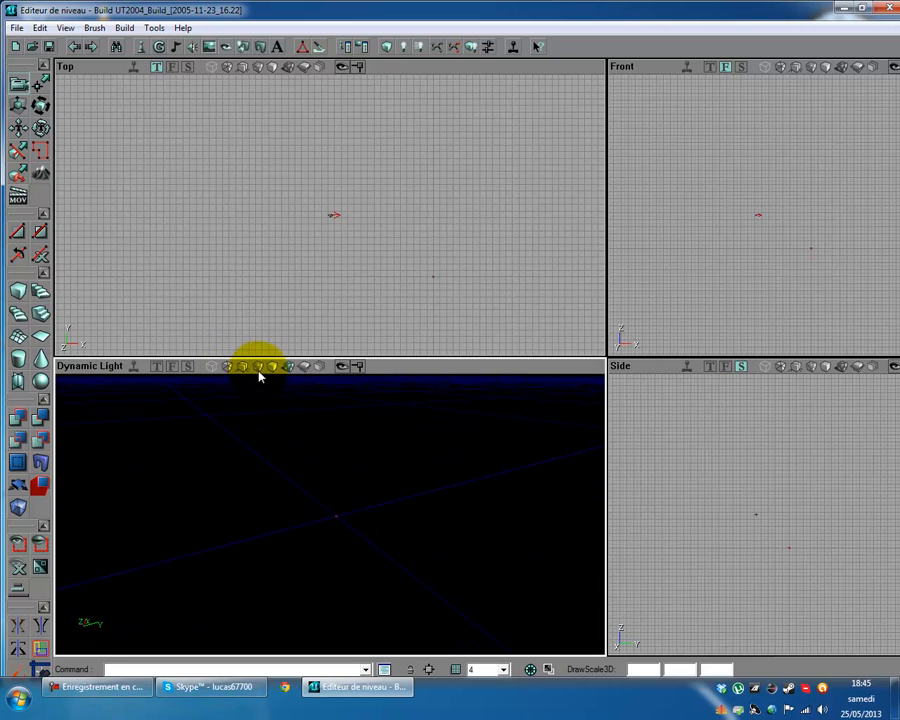
- Exit the UT2004 editor, launch UnrealEd 4.0 from the Programes library and close the library window
{"action": "left_click", "coordinate": [889, 9]}
{"action": "double_click", "coordinate": [40, 245]}
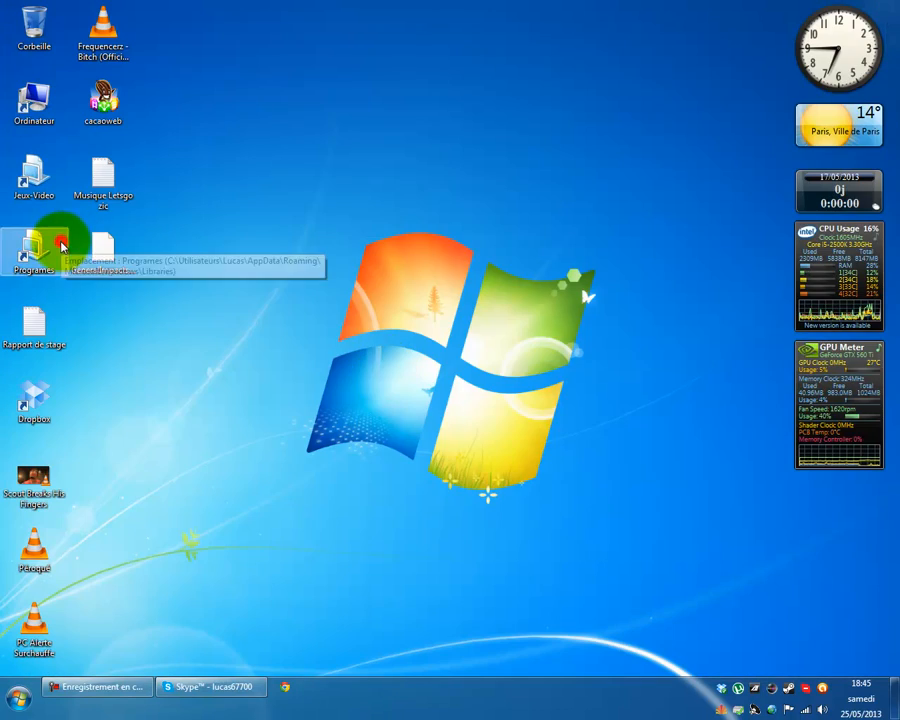
{"action": "left_click", "coordinate": [617, 427]}
{"action": "scroll", "coordinate": [642, 432], "scroll_direction": "down", "scroll_amount": 3}
{"action": "left_click", "coordinate": [689, 360]}
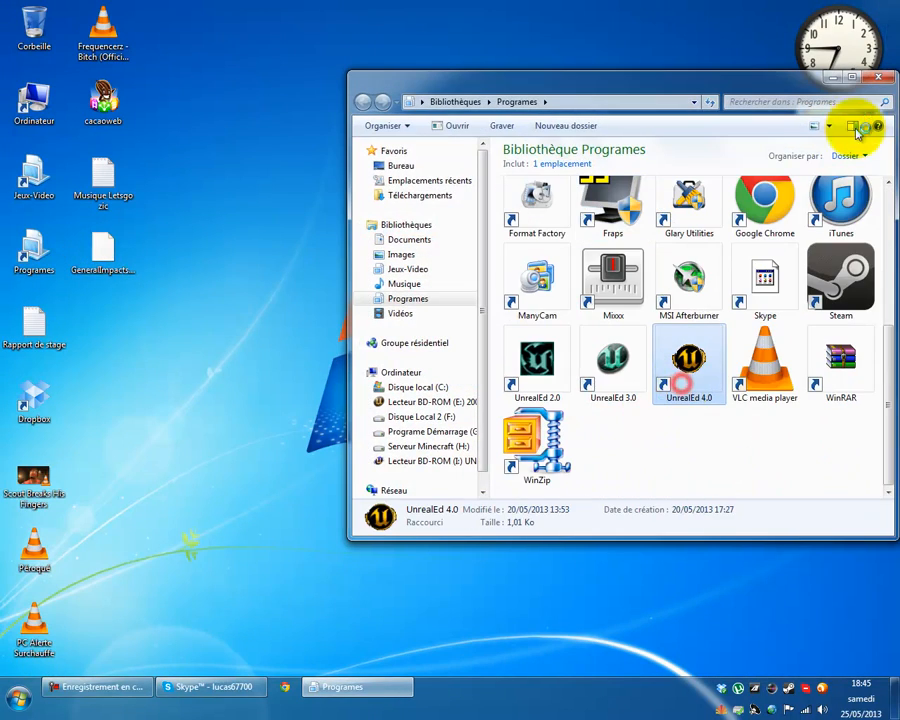
{"action": "left_click", "coordinate": [876, 77]}
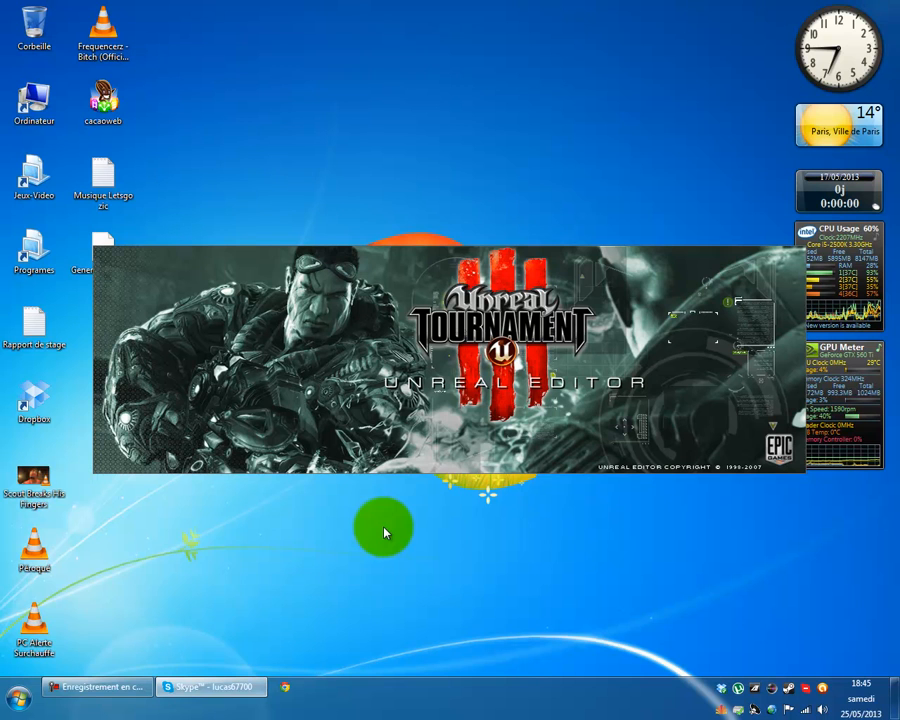
{"action": "left_click", "coordinate": [122, 687]}
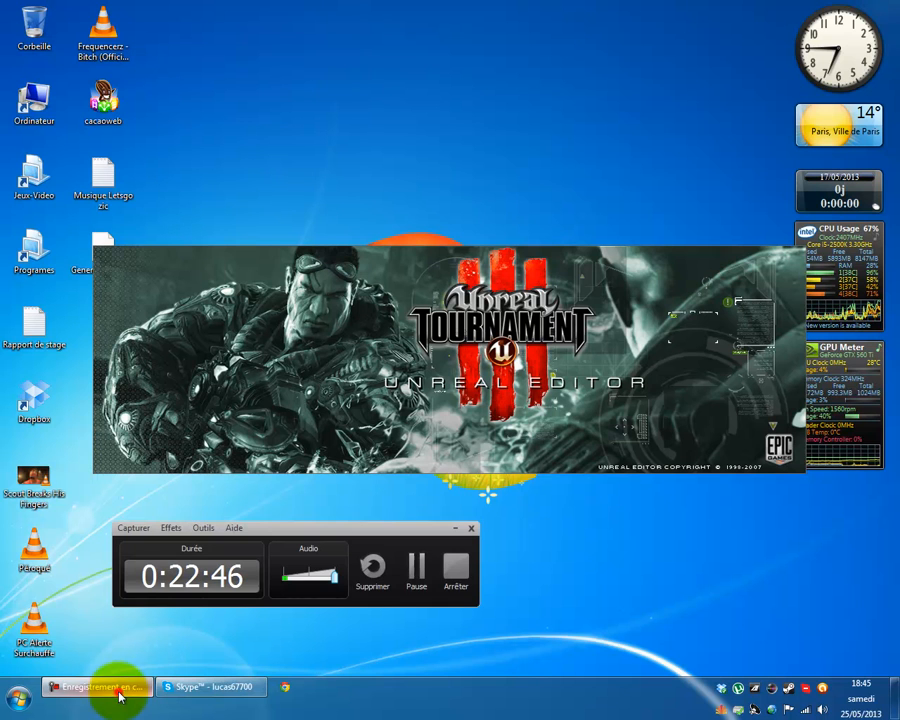
{"action": "left_click", "coordinate": [417, 572]}
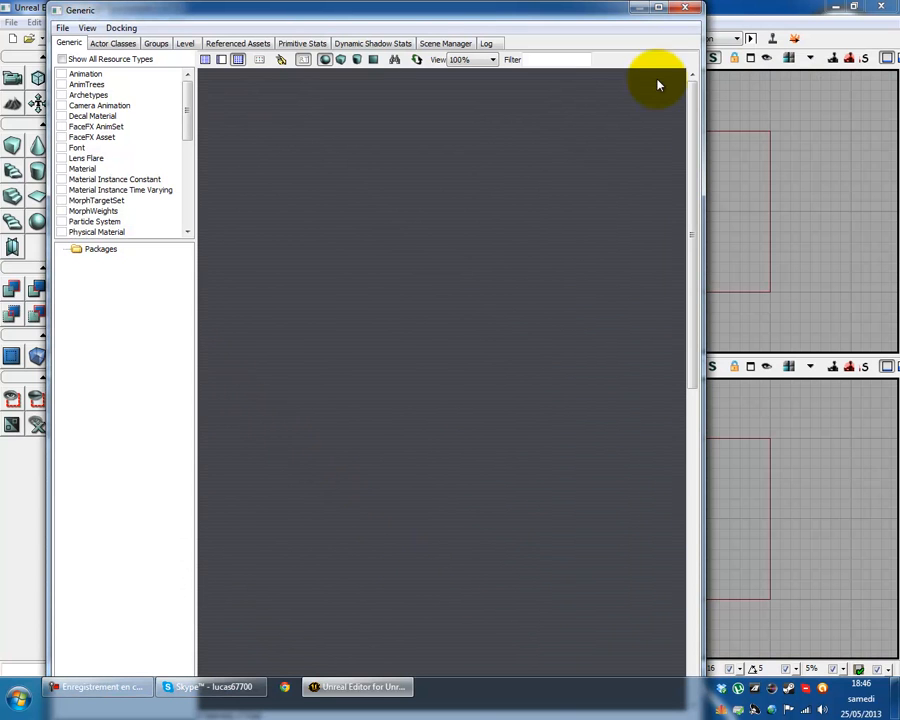
- Close the Generic browser window to show the Unreal Tournament 3 editor's viewports
{"action": "left_click", "coordinate": [684, 8]}
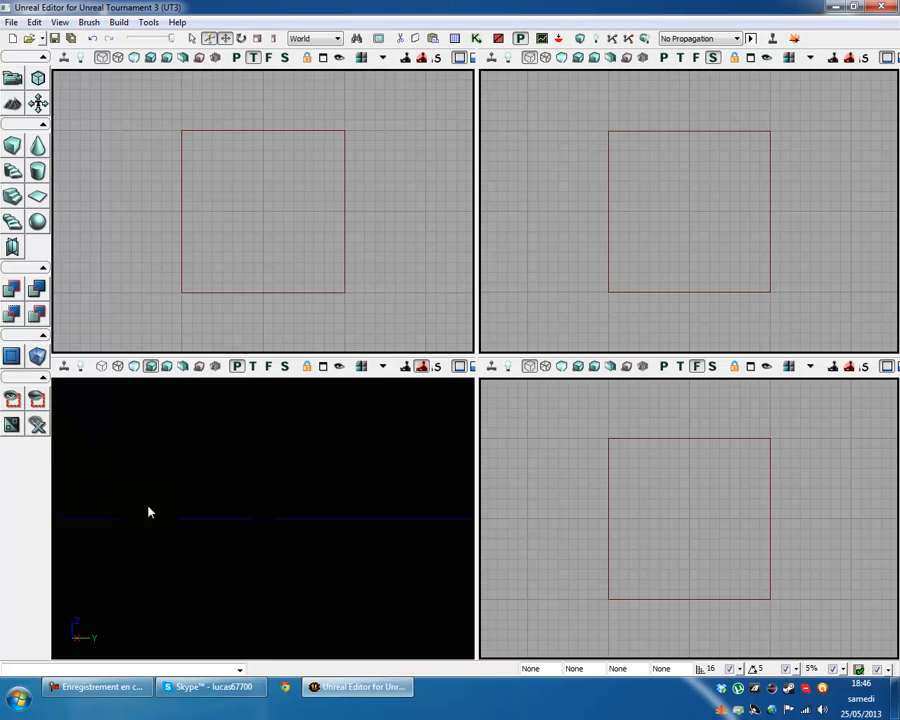
- Look around the empty level and the red builder brush in the perspective viewport
{"action": "right_click_drag", "start_coordinate": [374, 475], "coordinate": [576, 590]}
{"action": "middle_click_drag", "start_coordinate": [374, 475], "coordinate": [360, 380]}
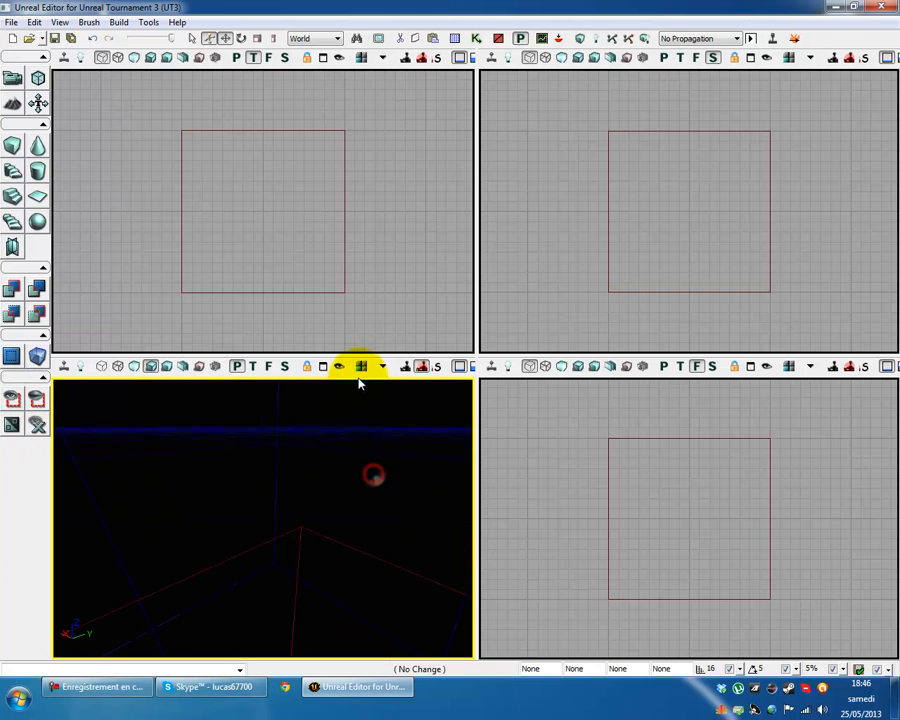
{"action": "left_click_drag", "start_coordinate": [374, 475], "coordinate": [407, 661]}
{"action": "right_click_drag", "start_coordinate": [241, 576], "coordinate": [56, 594]}
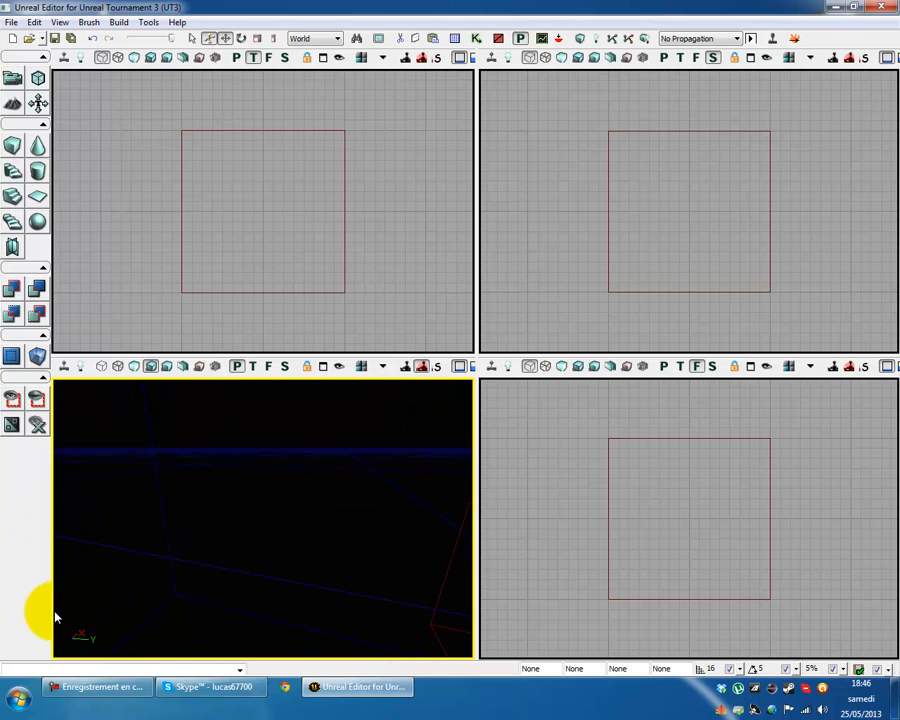
{"action": "left_click_drag", "start_coordinate": [164, 569], "coordinate": [198, 564]}
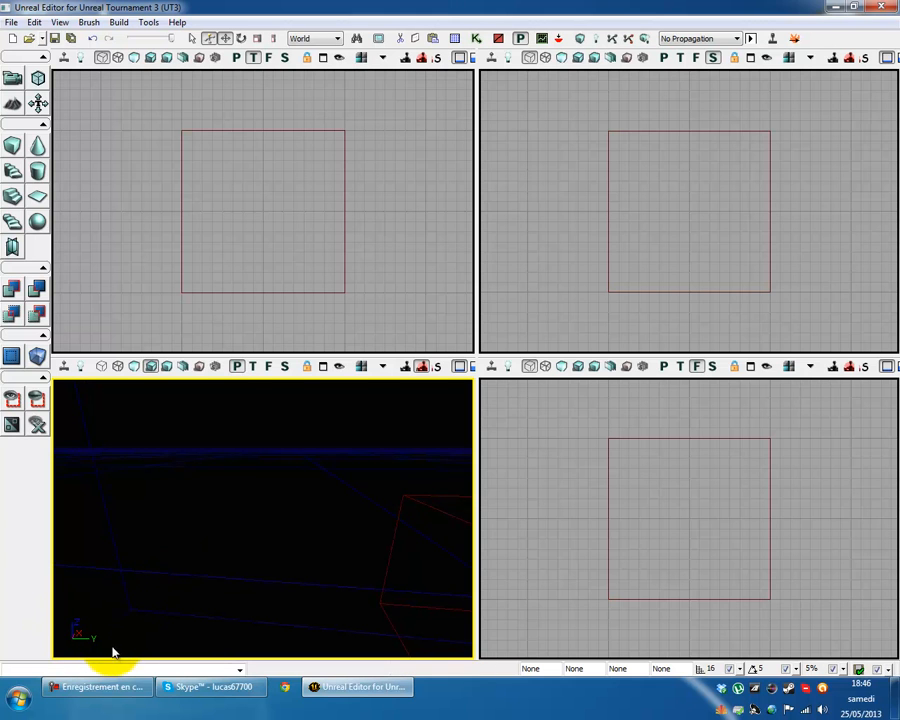
{"action": "mouse_move", "coordinate": [92, 652]}
{"action": "right_mouse_down"}
{"action": "mouse_move", "coordinate": [106, 649]}
{"action": "mouse_move", "coordinate": [50, 622]}
{"action": "mouse_move", "coordinate": [110, 660]}
{"action": "mouse_move", "coordinate": [252, 664]}
{"action": "mouse_move", "coordinate": [266, 630]}
{"action": "mouse_move", "coordinate": [237, 639]}
{"action": "mouse_move", "coordinate": [277, 583]}
{"action": "mouse_move", "coordinate": [331, 612]}
{"action": "mouse_move", "coordinate": [354, 613]}
{"action": "mouse_move", "coordinate": [334, 601]}
{"action": "mouse_move", "coordinate": [237, 617]}
{"action": "mouse_move", "coordinate": [157, 613]}
{"action": "mouse_move", "coordinate": [153, 635]}
{"action": "mouse_move", "coordinate": [96, 647]}
{"action": "right_mouse_up"}
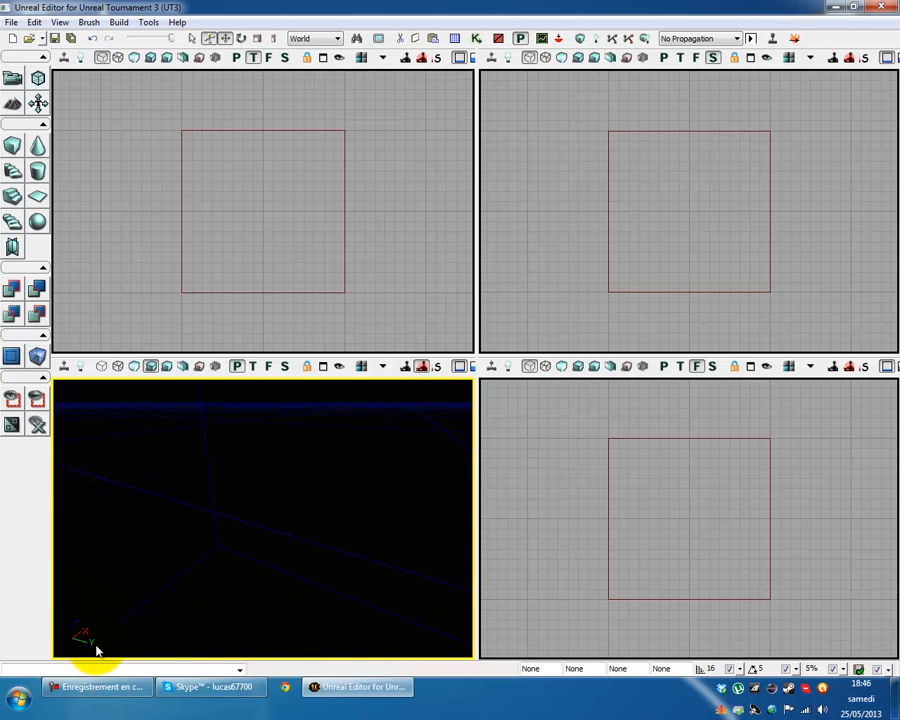
{"action": "right_click_drag", "start_coordinate": [193, 541], "coordinate": [437, 497]}
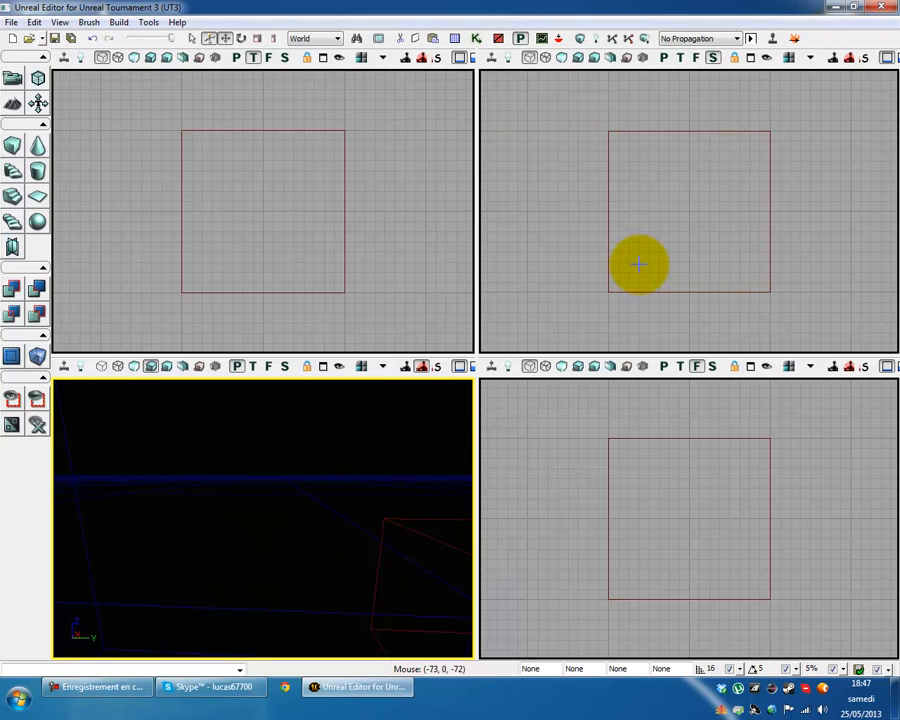
- Exit the Unreal Tournament 3 editor and launch UnrealEd 2.0 from the desktop's Programes library
{"action": "left_click", "coordinate": [881, 7]}
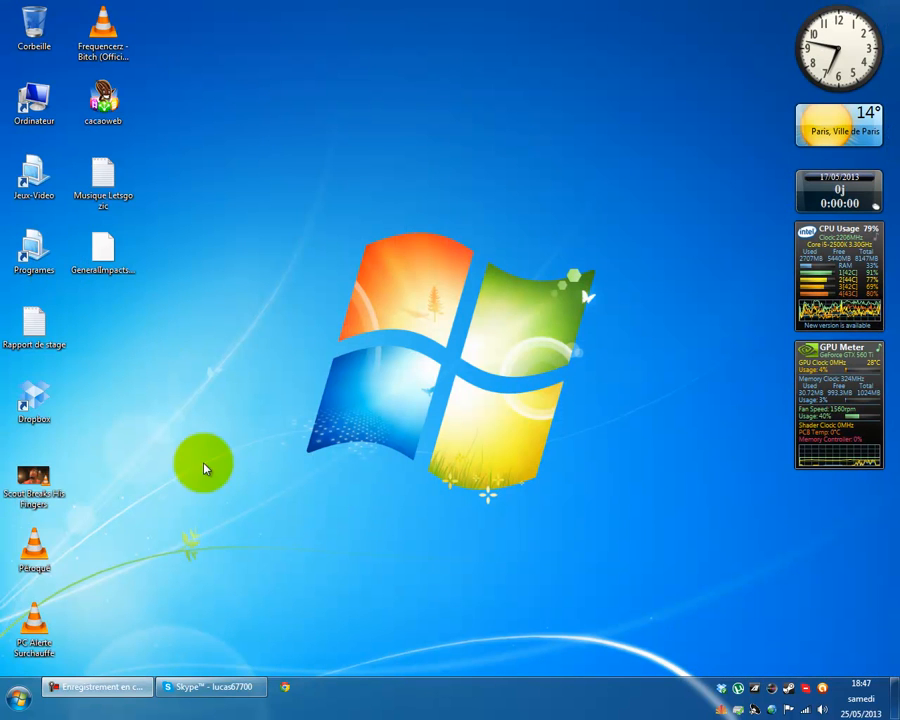
{"action": "double_click", "coordinate": [36, 245]}
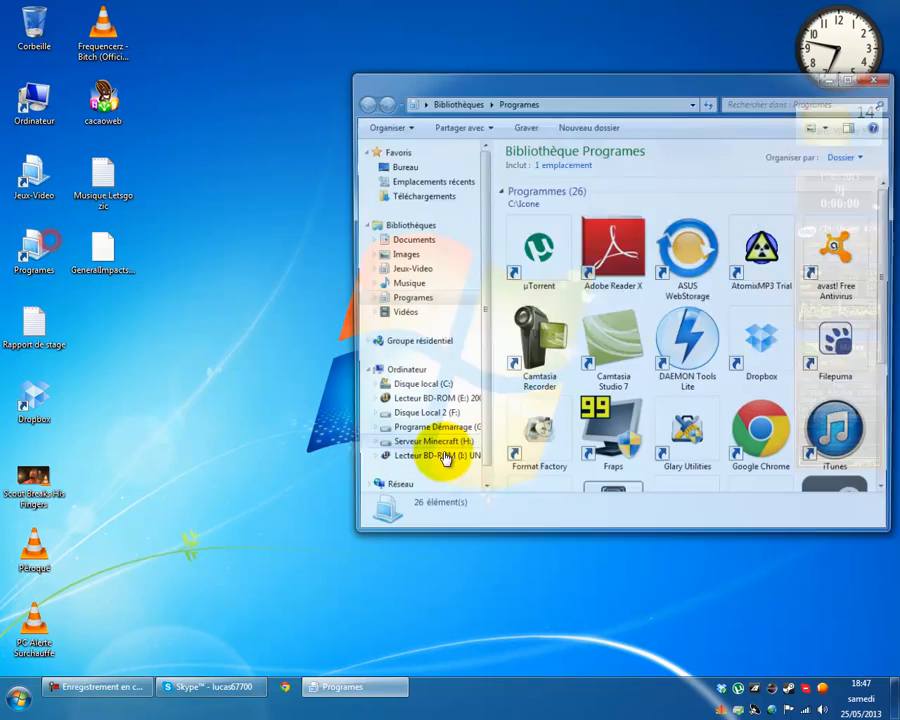
{"action": "scroll", "coordinate": [440, 460], "scroll_direction": "down", "scroll_amount": 3}
{"action": "left_click", "coordinate": [544, 358]}
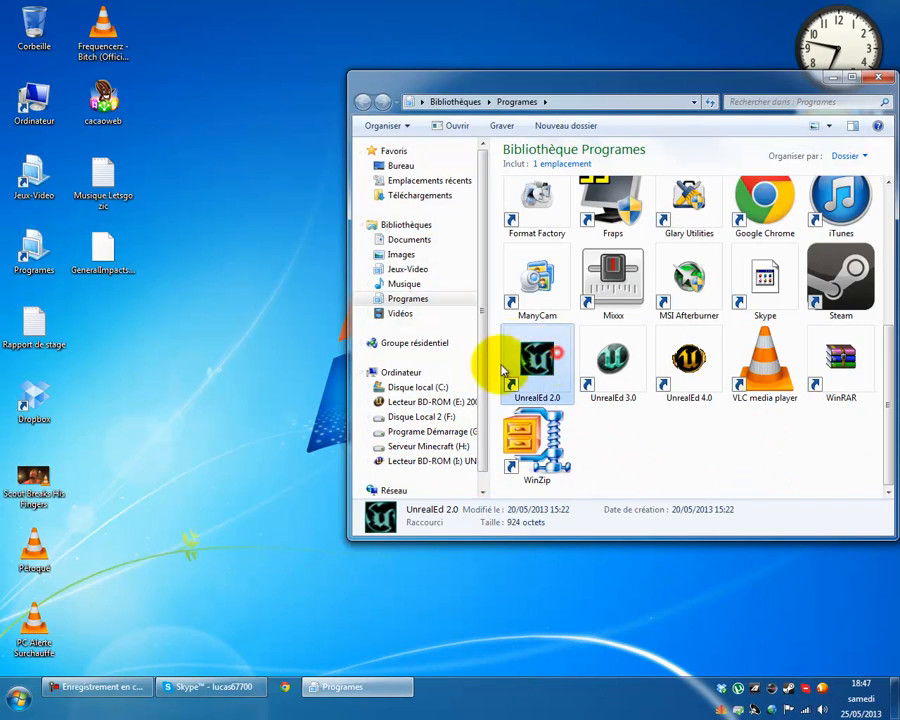
{"action": "double_click", "coordinate": [550, 389]}
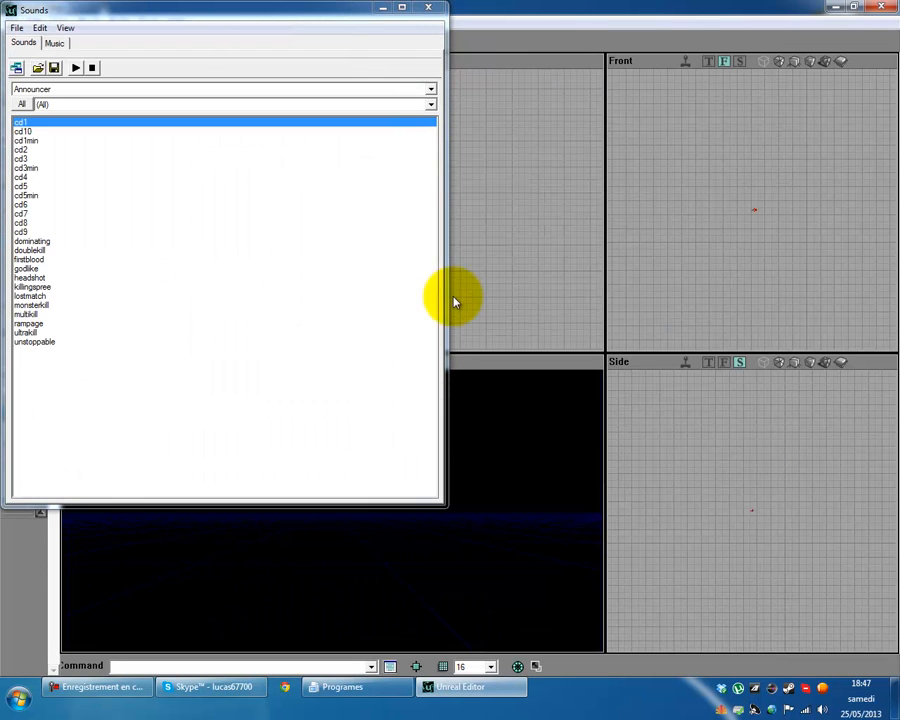
- Close the Sounds browser and open the DM-Tuto map, framing its textured rooms in the Dynamic Light viewport
{"action": "left_click", "coordinate": [437, 9]}
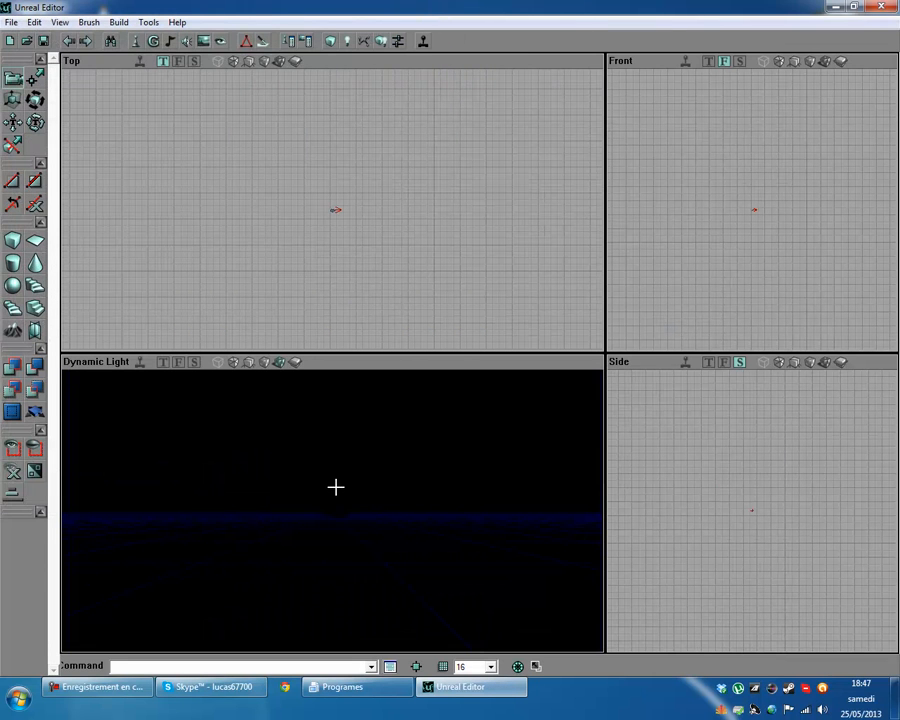
{"action": "left_click", "coordinate": [11, 22]}
{"action": "left_click", "coordinate": [268, 168]}
{"action": "left_click_drag", "start_coordinate": [348, 486], "coordinate": [375, 512]}
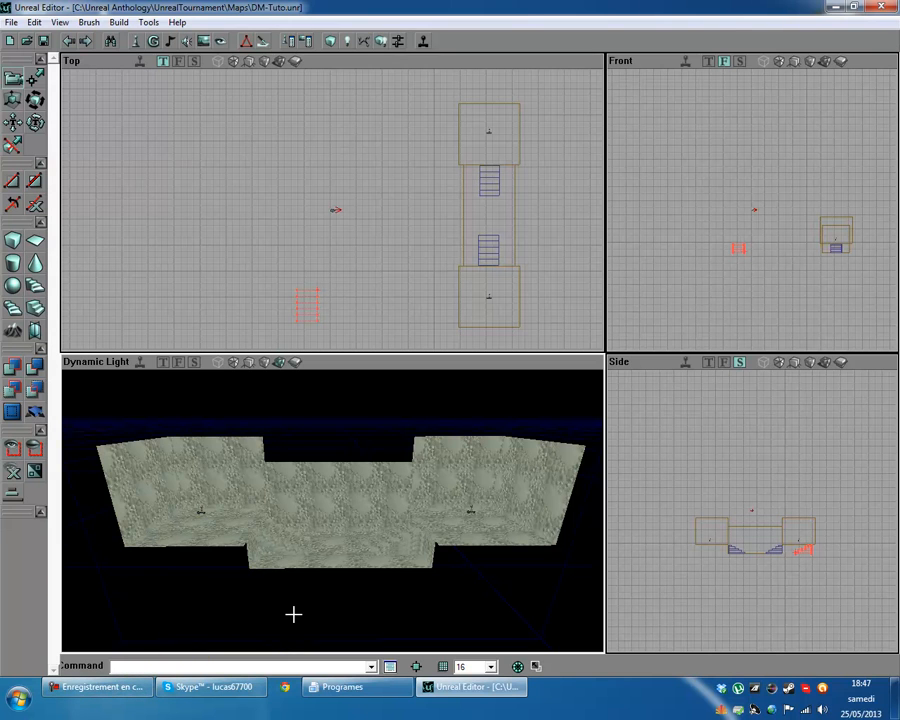
{"action": "left_click", "coordinate": [200, 474]}
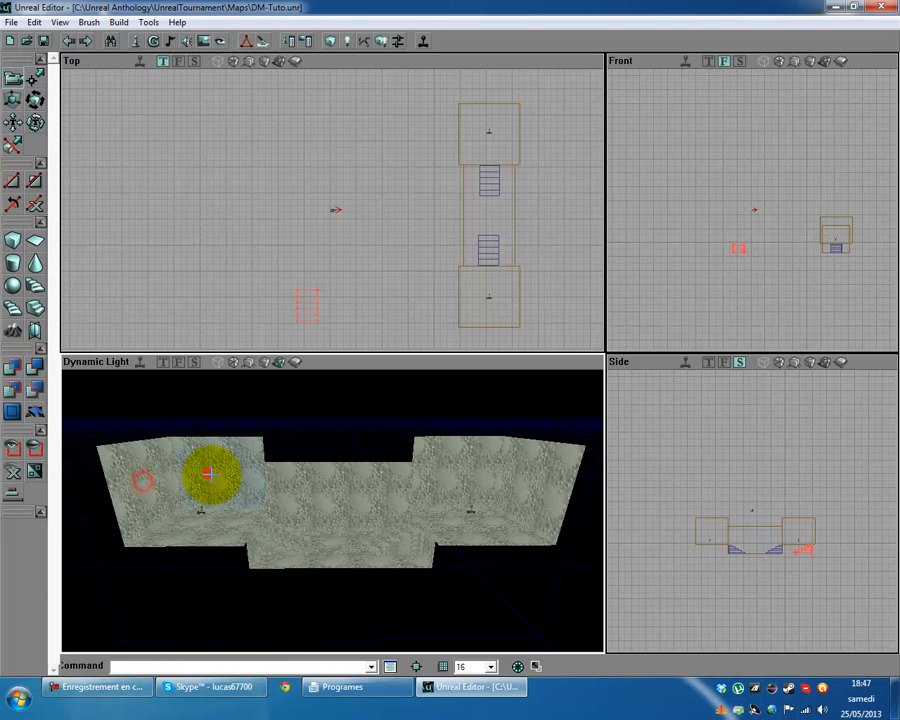
{"action": "left_click", "coordinate": [215, 489]}
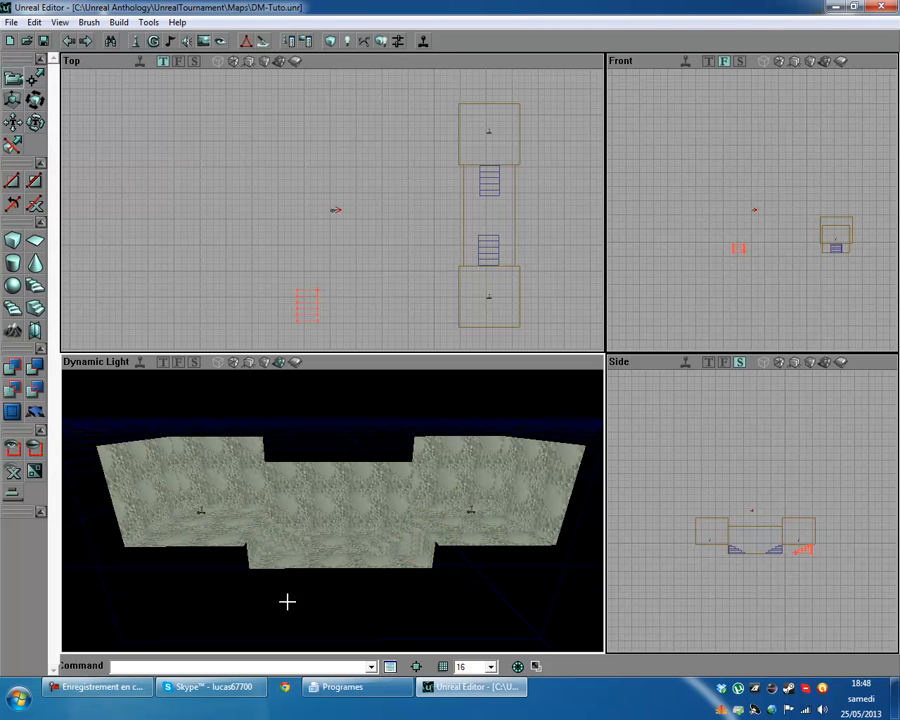
{"action": "left_click_drag", "start_coordinate": [360, 586], "coordinate": [237, 520]}
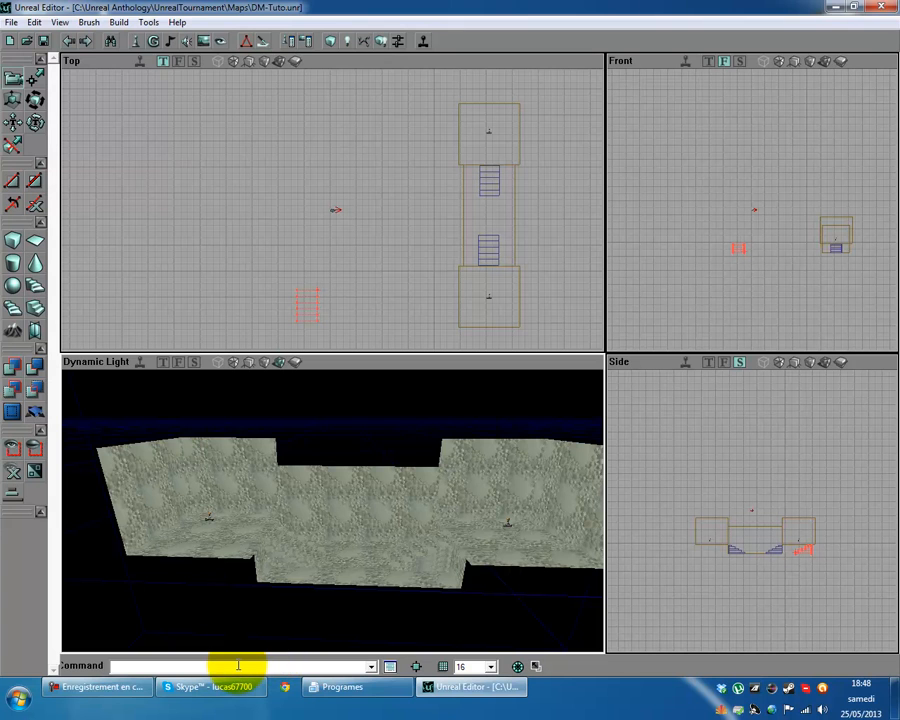
- Close the Programes library window and bring all the DM-Tuto rooms back into the Dynamic Light view
{"action": "right_click", "coordinate": [321, 689]}
{"action": "left_click", "coordinate": [321, 652]}
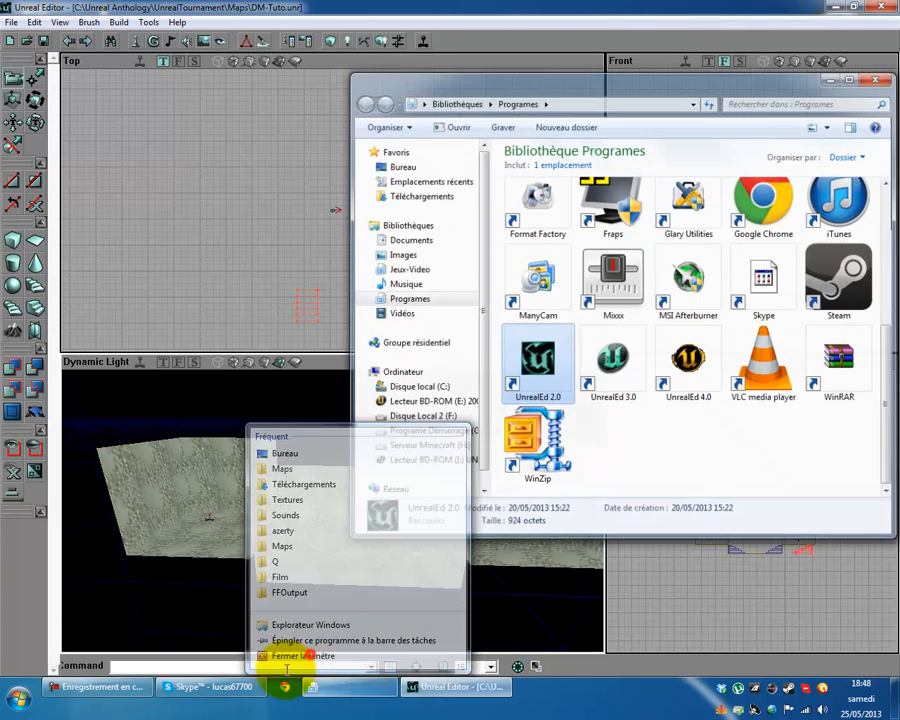
{"action": "left_click_drag", "start_coordinate": [474, 591], "coordinate": [333, 510]}
{"action": "left_click", "coordinate": [147, 688]}
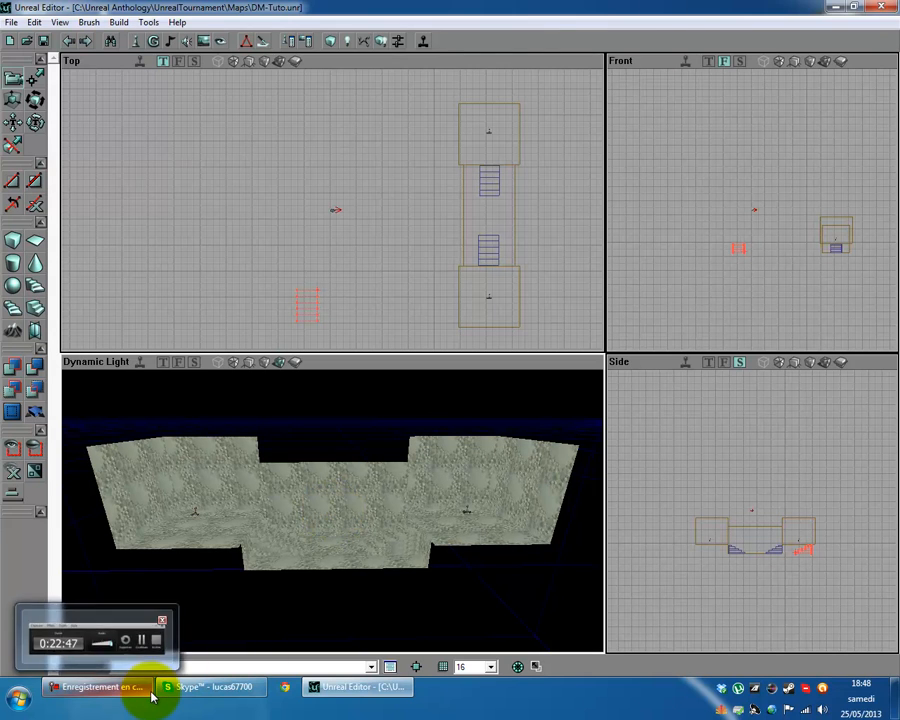